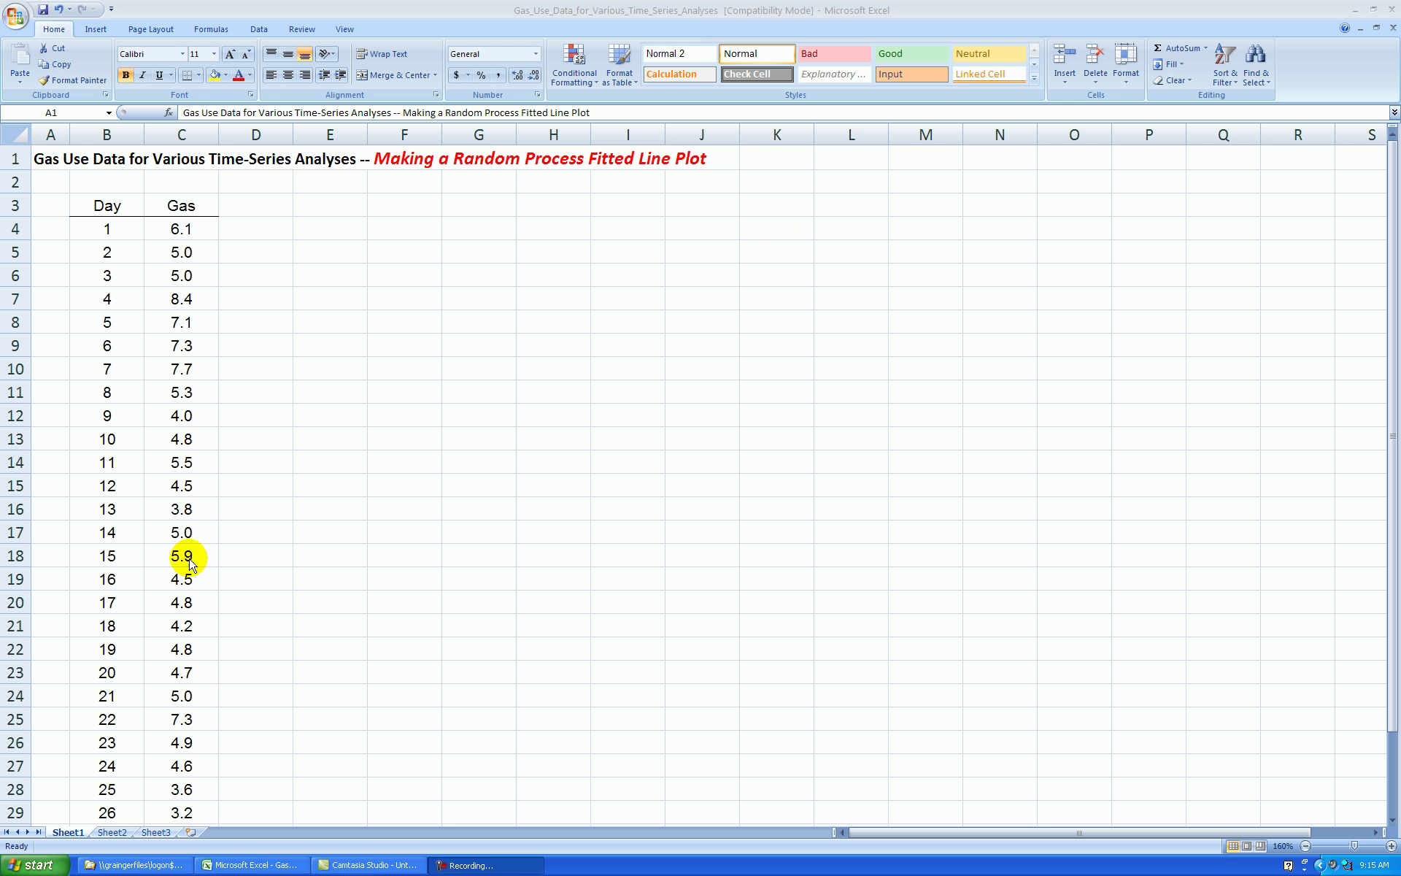
- Enter the label 'Mean =' in cell L1
click(829, 160)
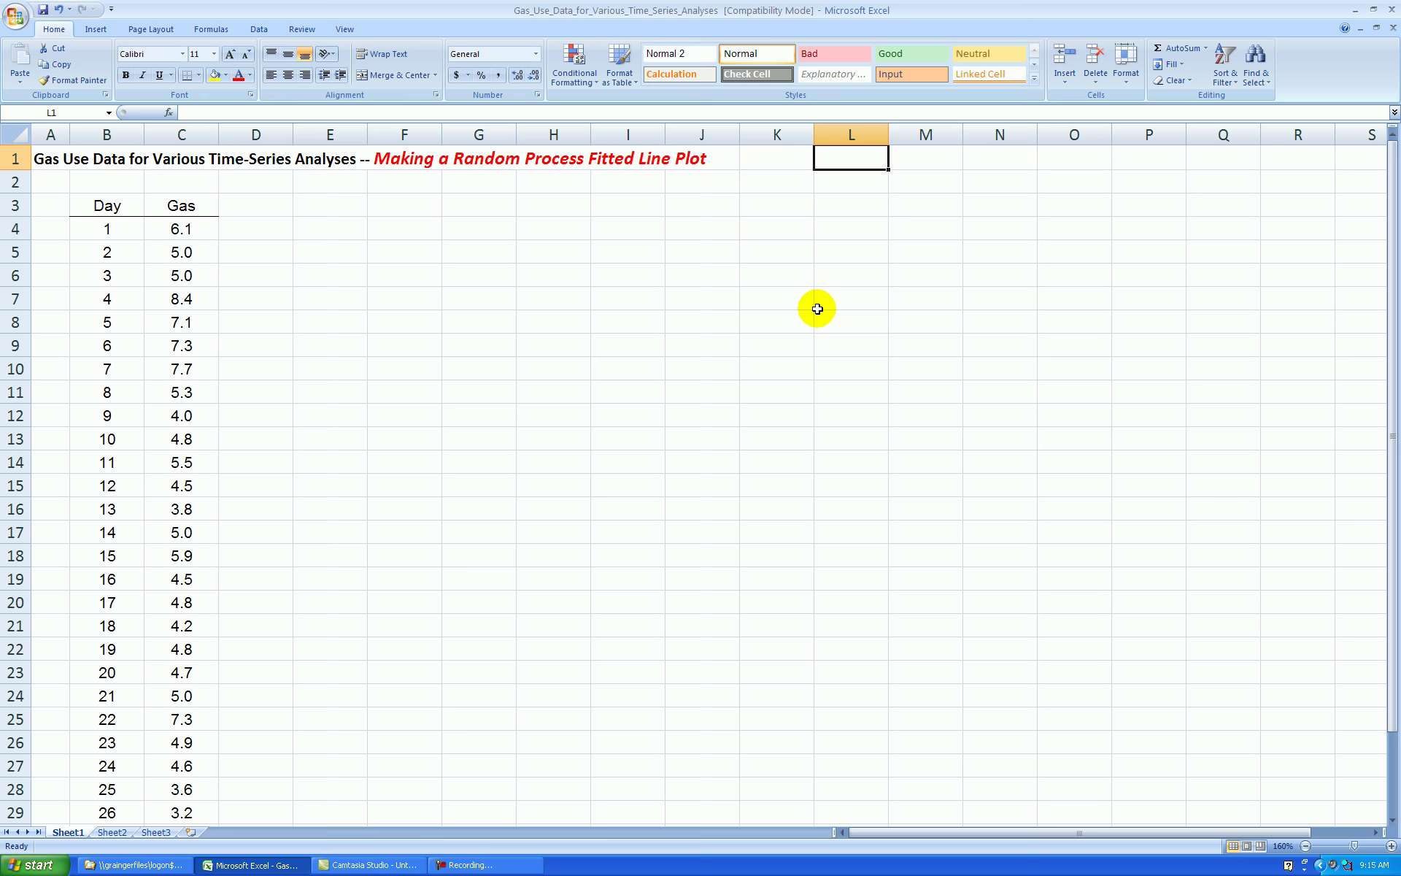
scroll(406, 434, down, 6)
scroll(346, 460, up, 5)
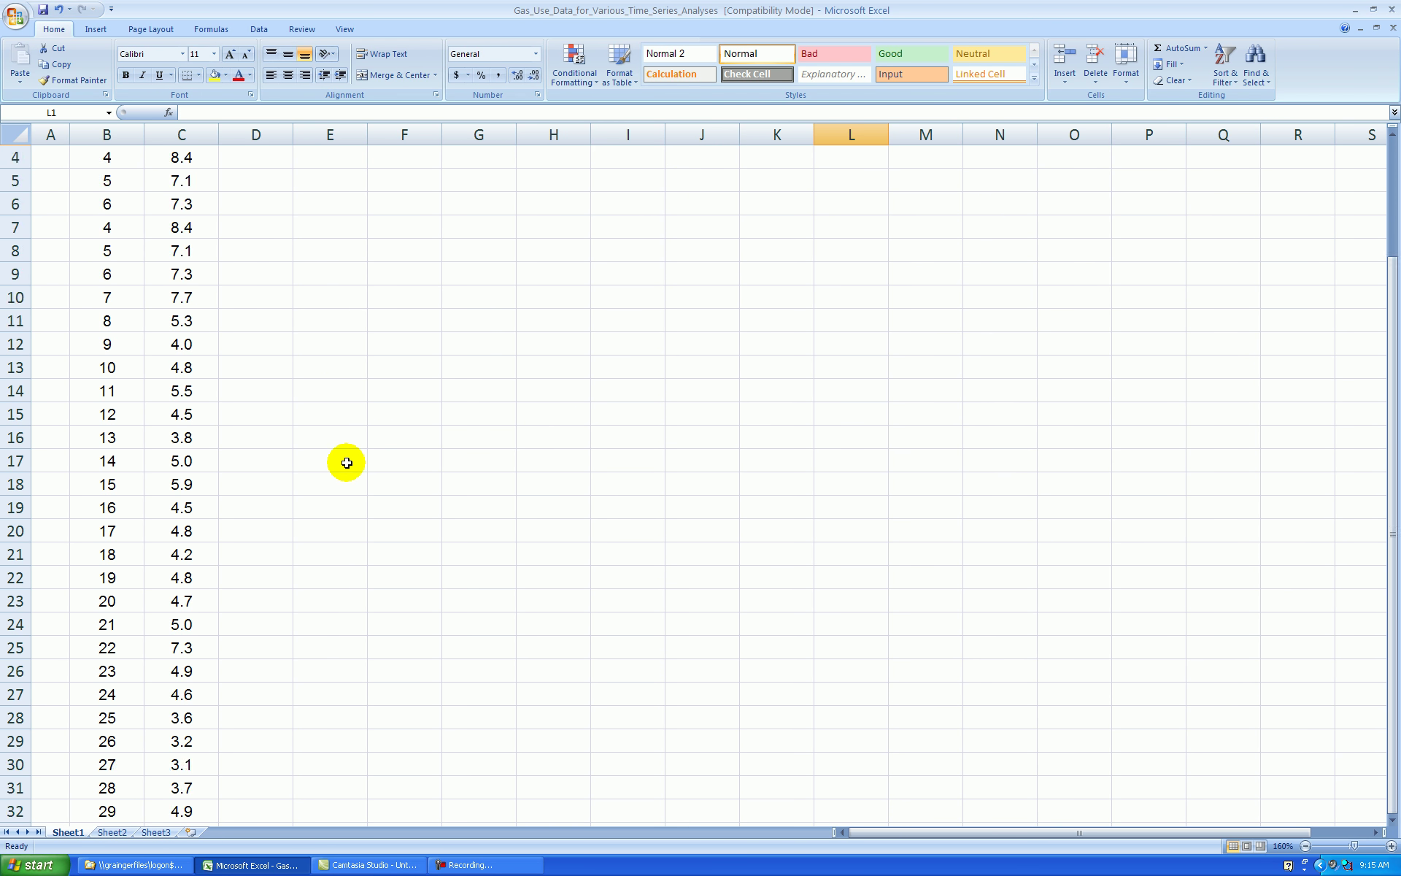
scroll(346, 462, up, 1)
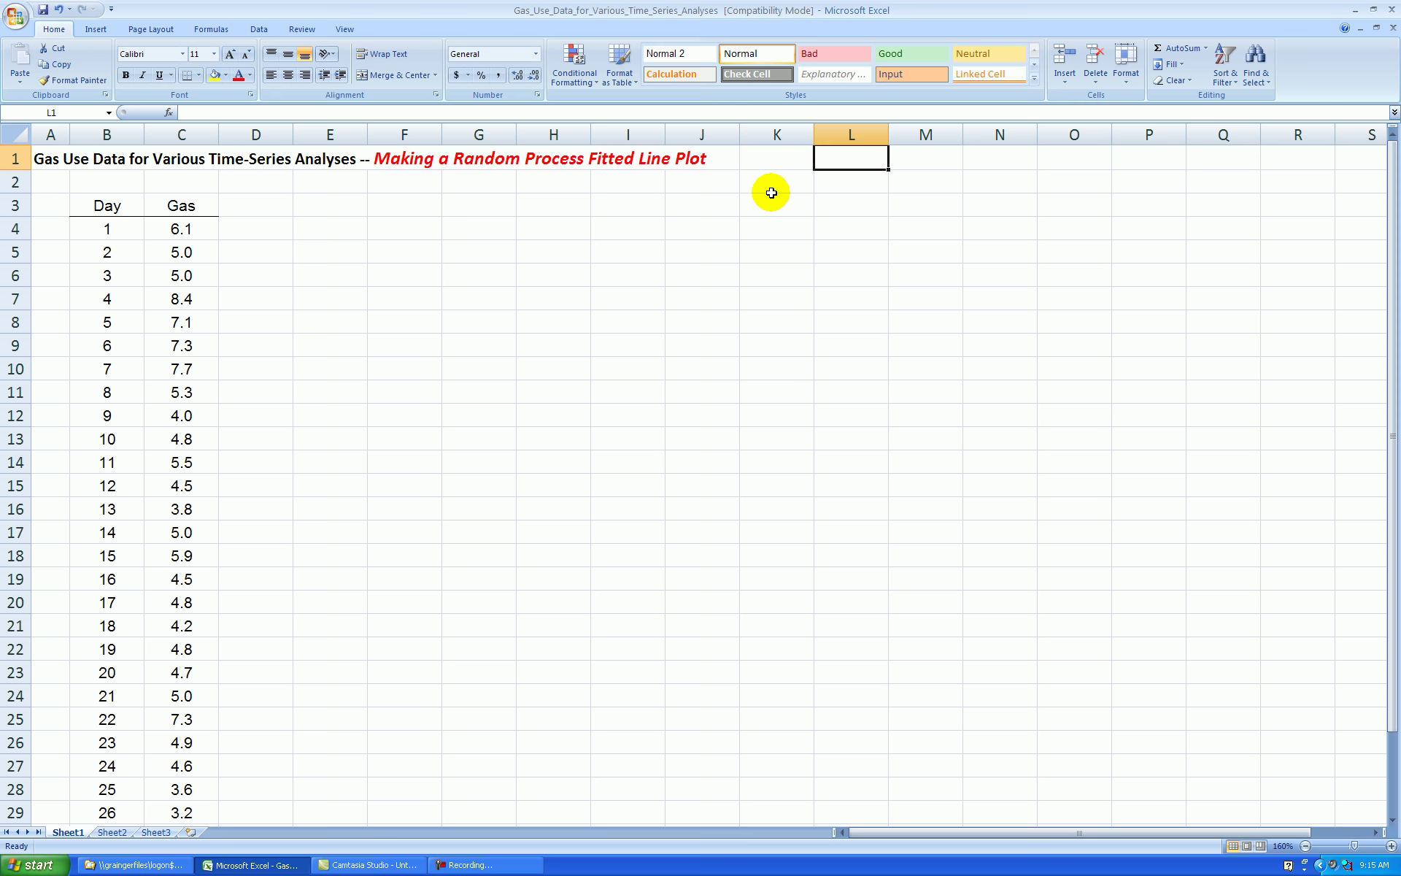
text(A)
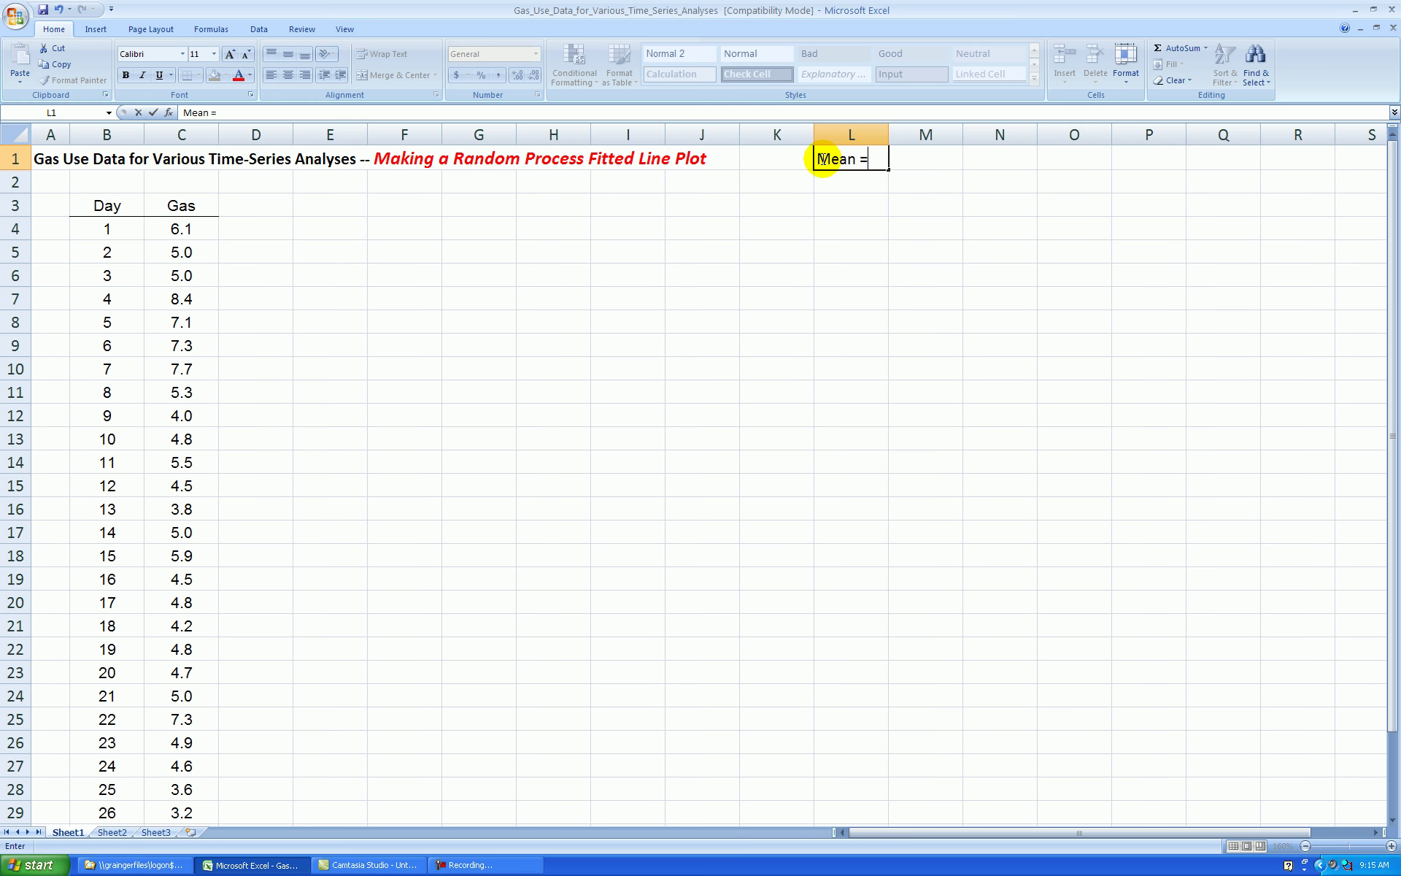
key(Return)
- Enter =AVERAGE(C4:C33) in M1 and display it with two decimals as 5.05
key(Up)
key(Right)
text(=a)
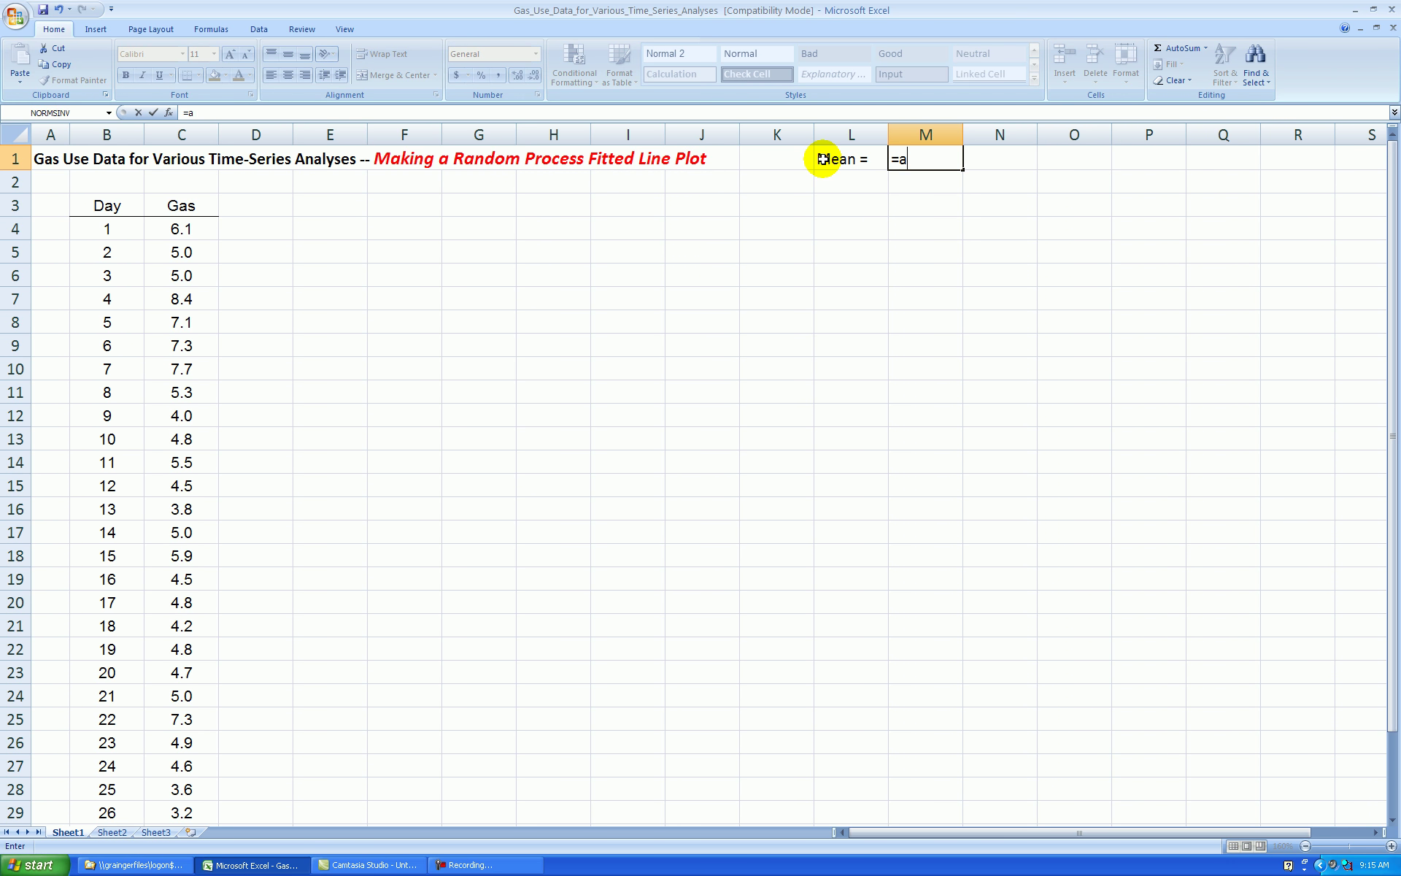
text(verage()
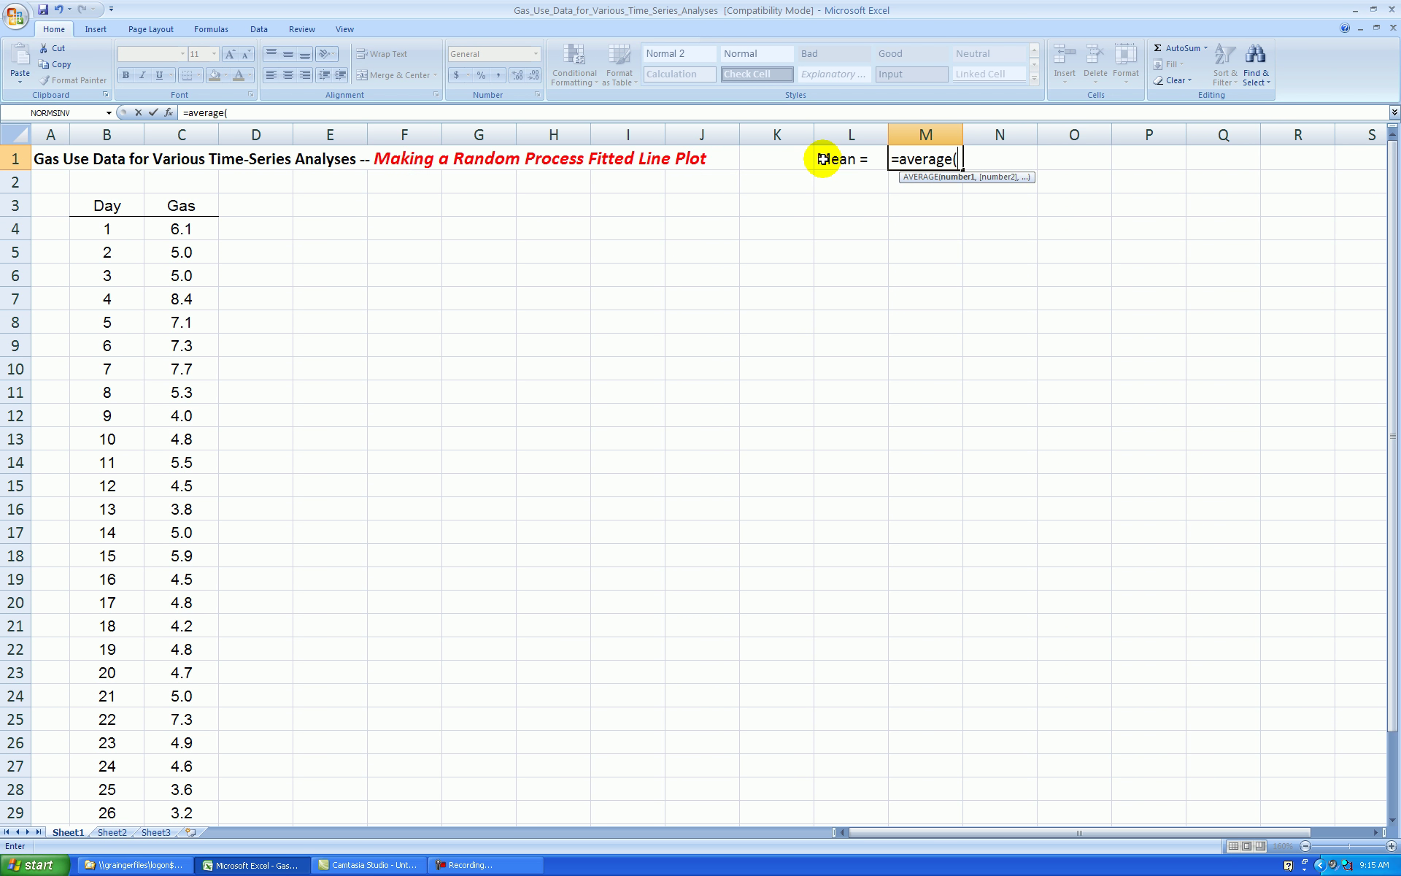
drag(187, 230, 180, 337)
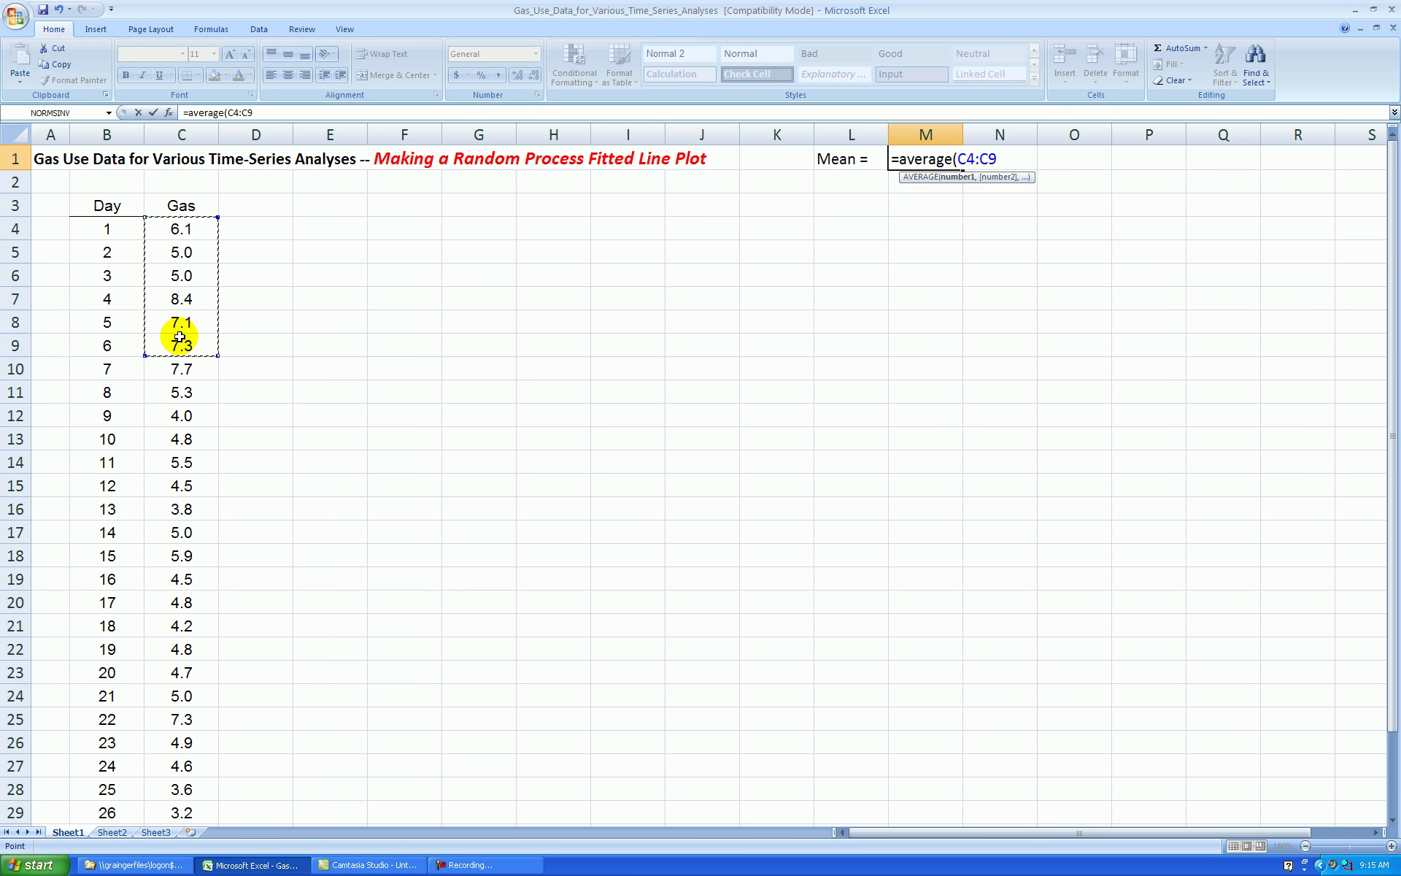
scroll(179, 337, down, 1)
key(Return)
scroll(734, 381, up, 1)
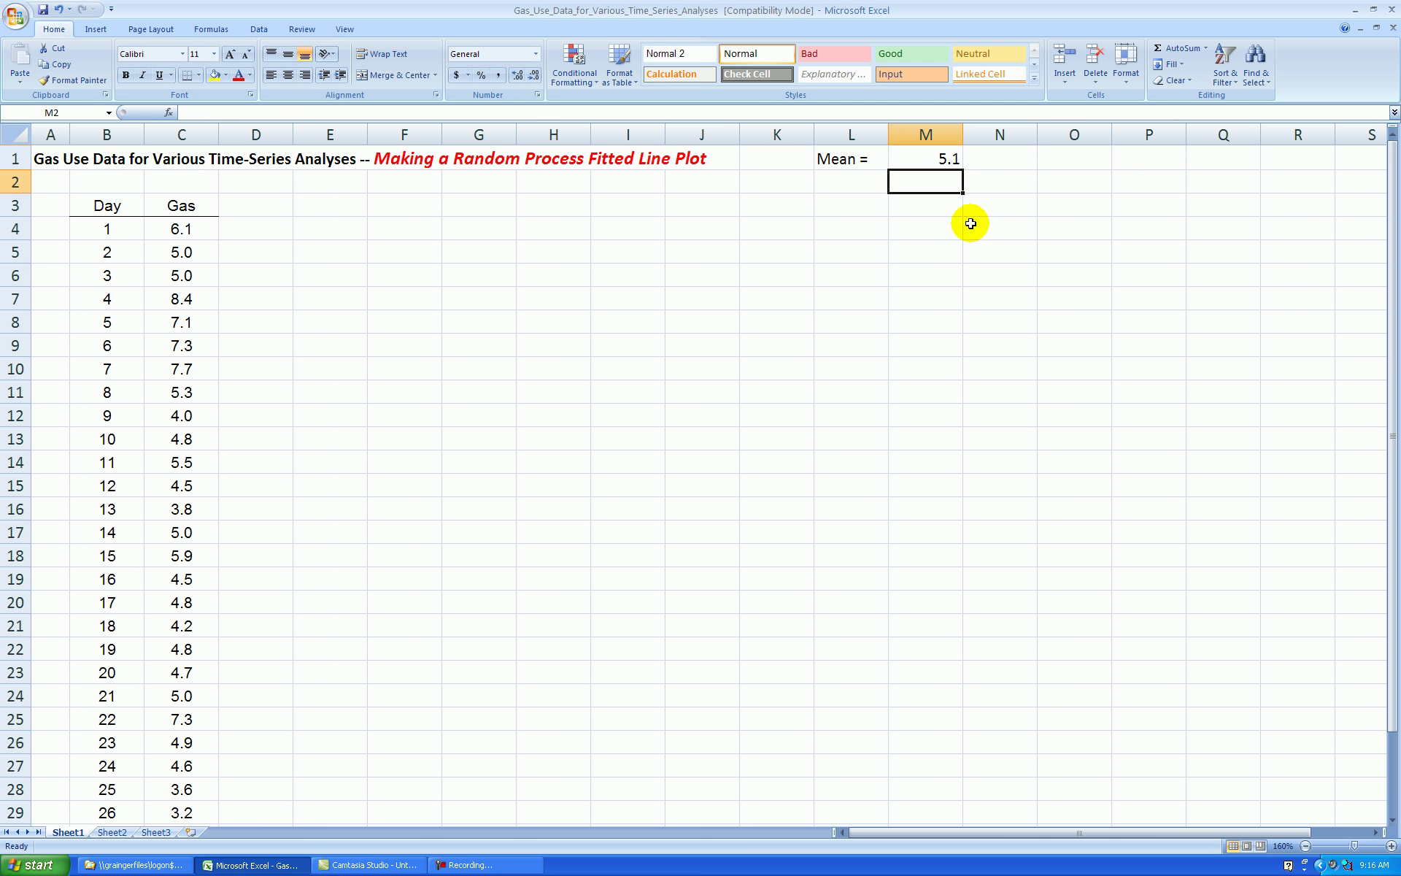
click(946, 158)
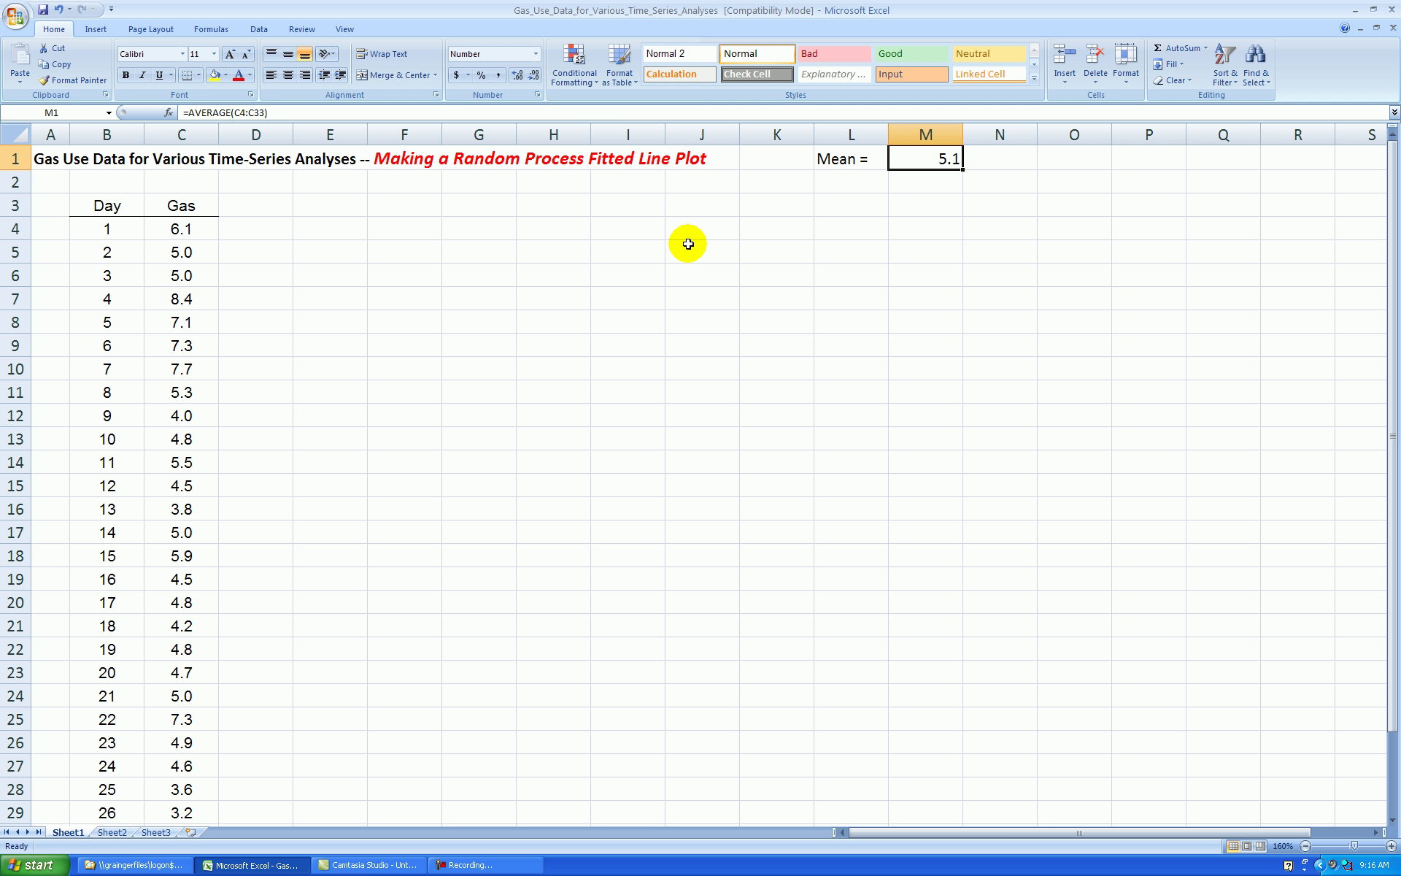
click(518, 76)
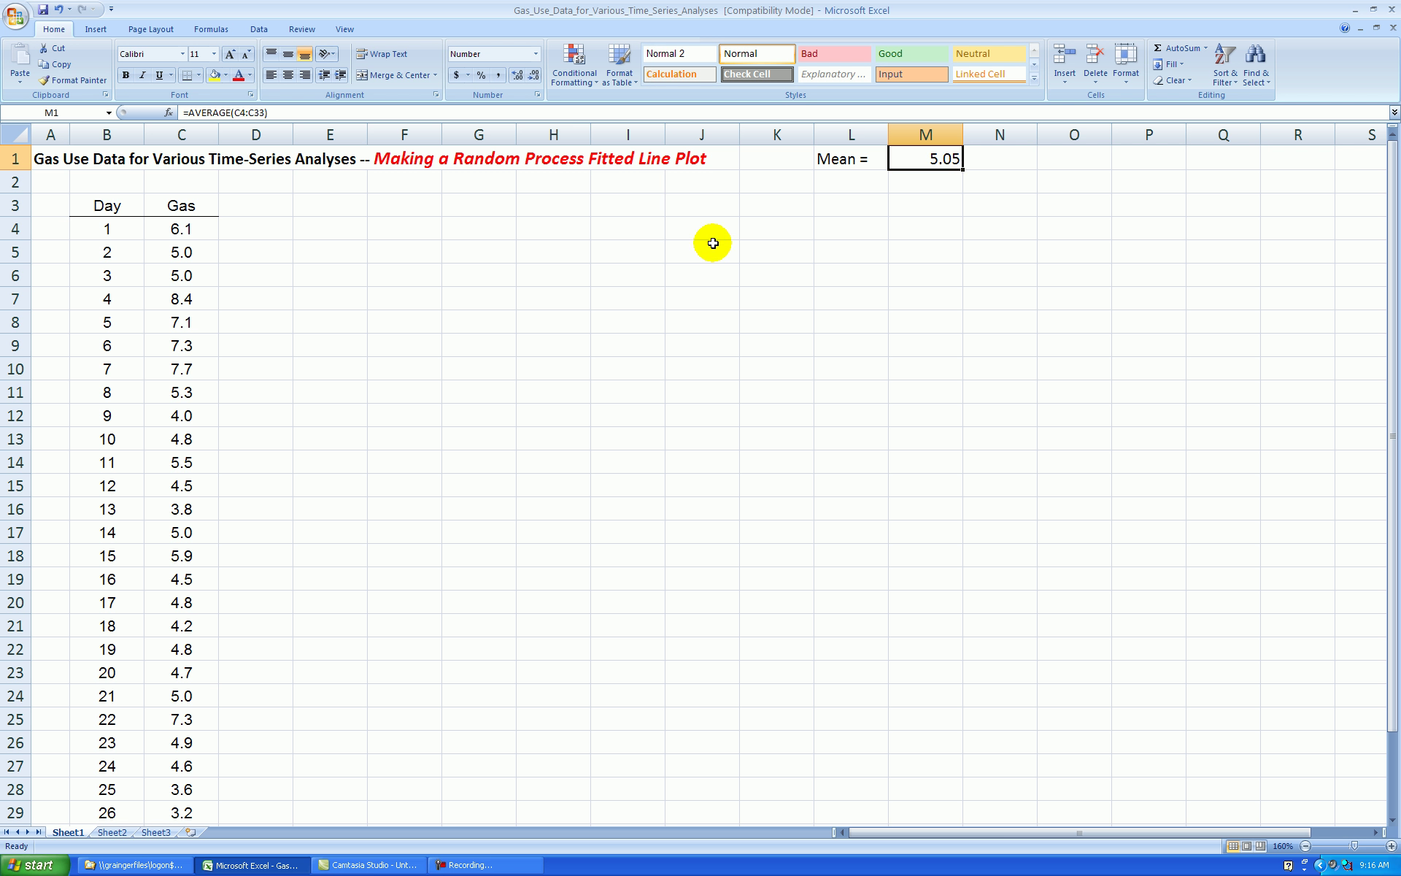
- Copy the Gas header into D3 and rename it Mean
click(198, 203)
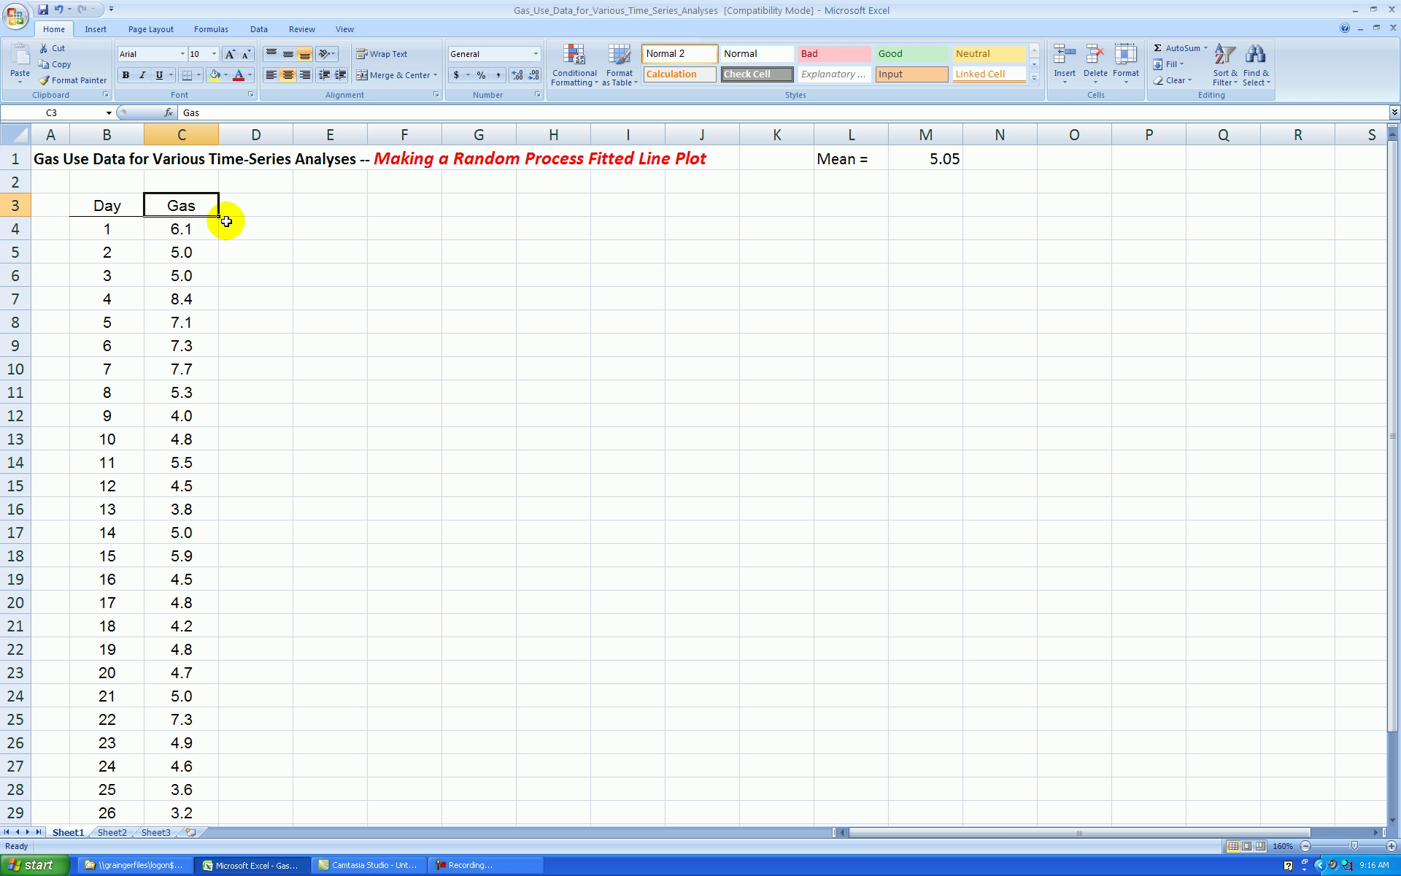
drag(218, 216, 284, 216)
click(263, 208)
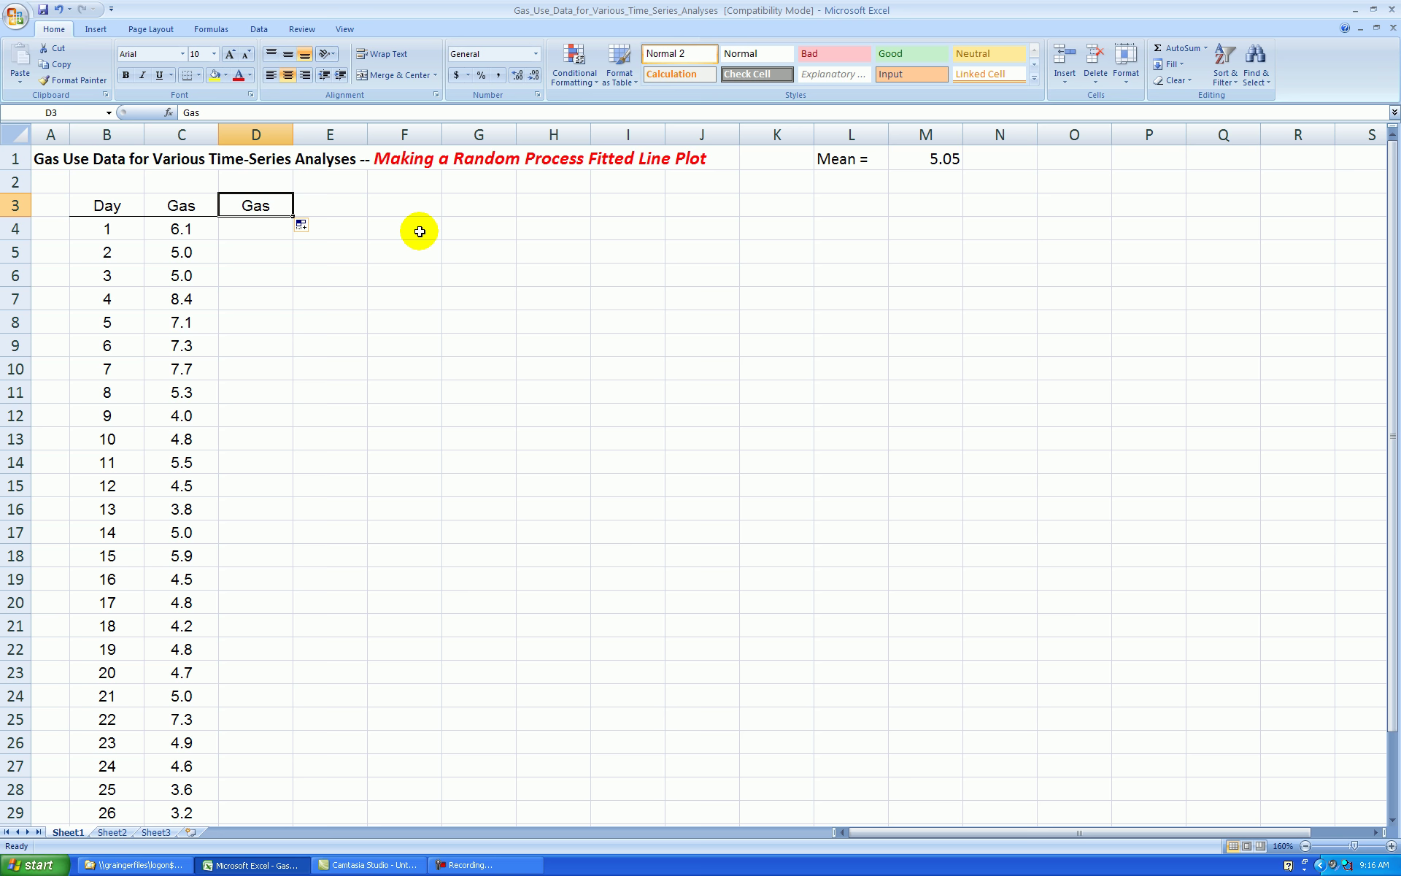
text(Mean)
key(Return)
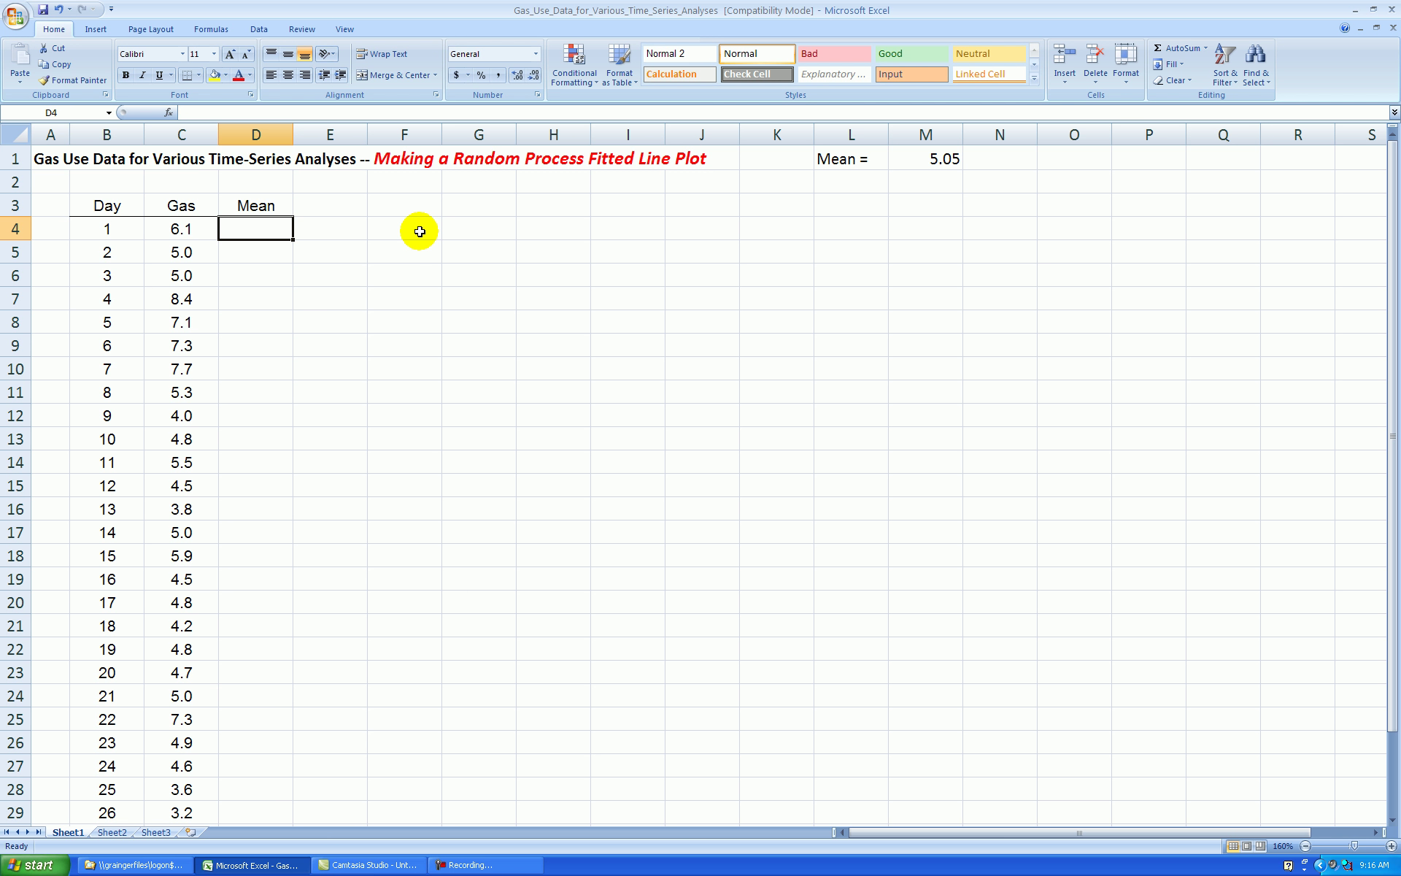
- Fill 5.05 down the Mean column and copy the Mean header into E3
text(5.05)
key(Return)
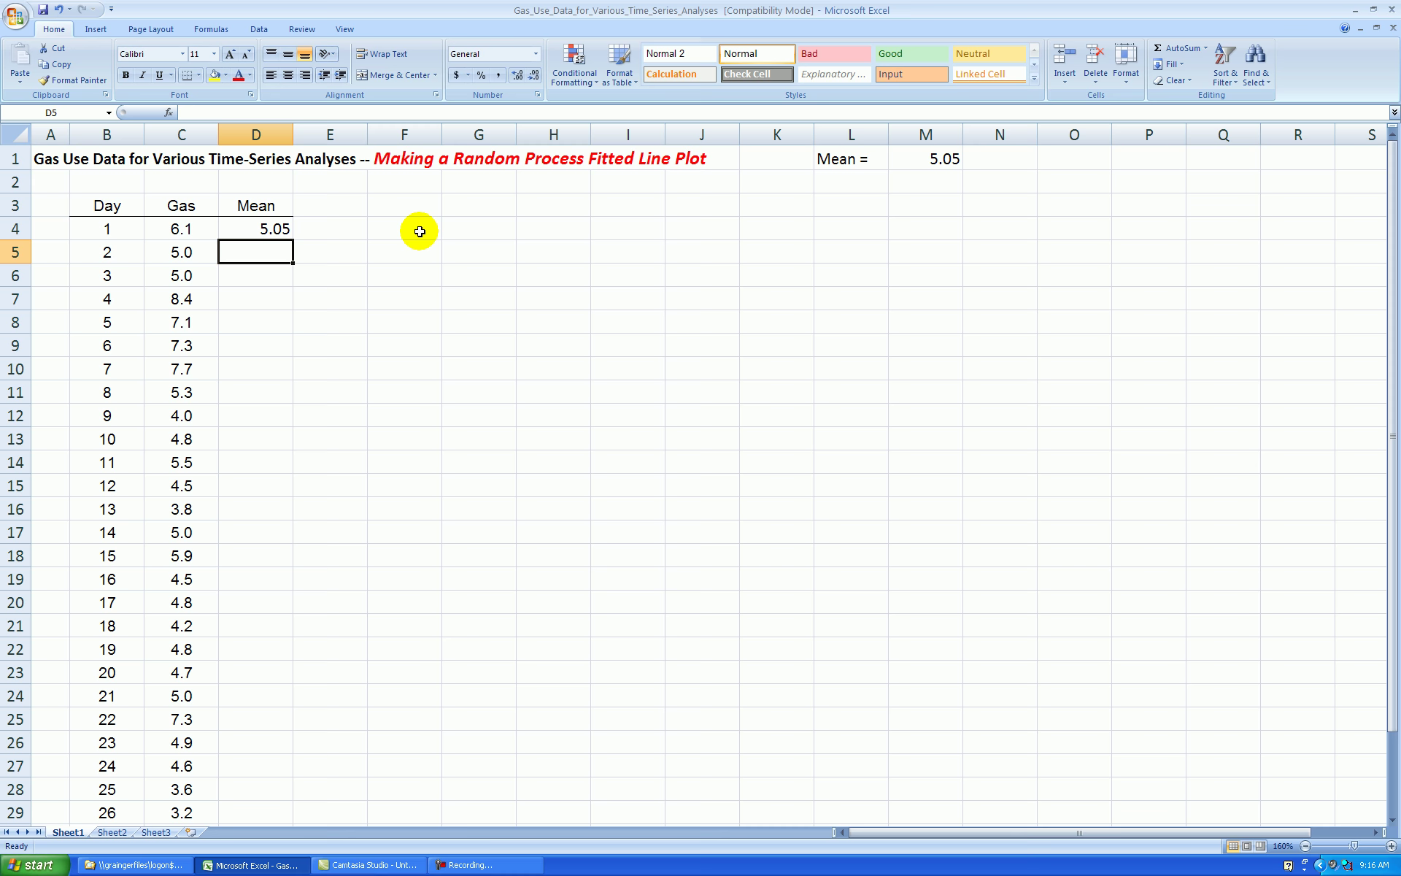
text(5.05)
key(Return)
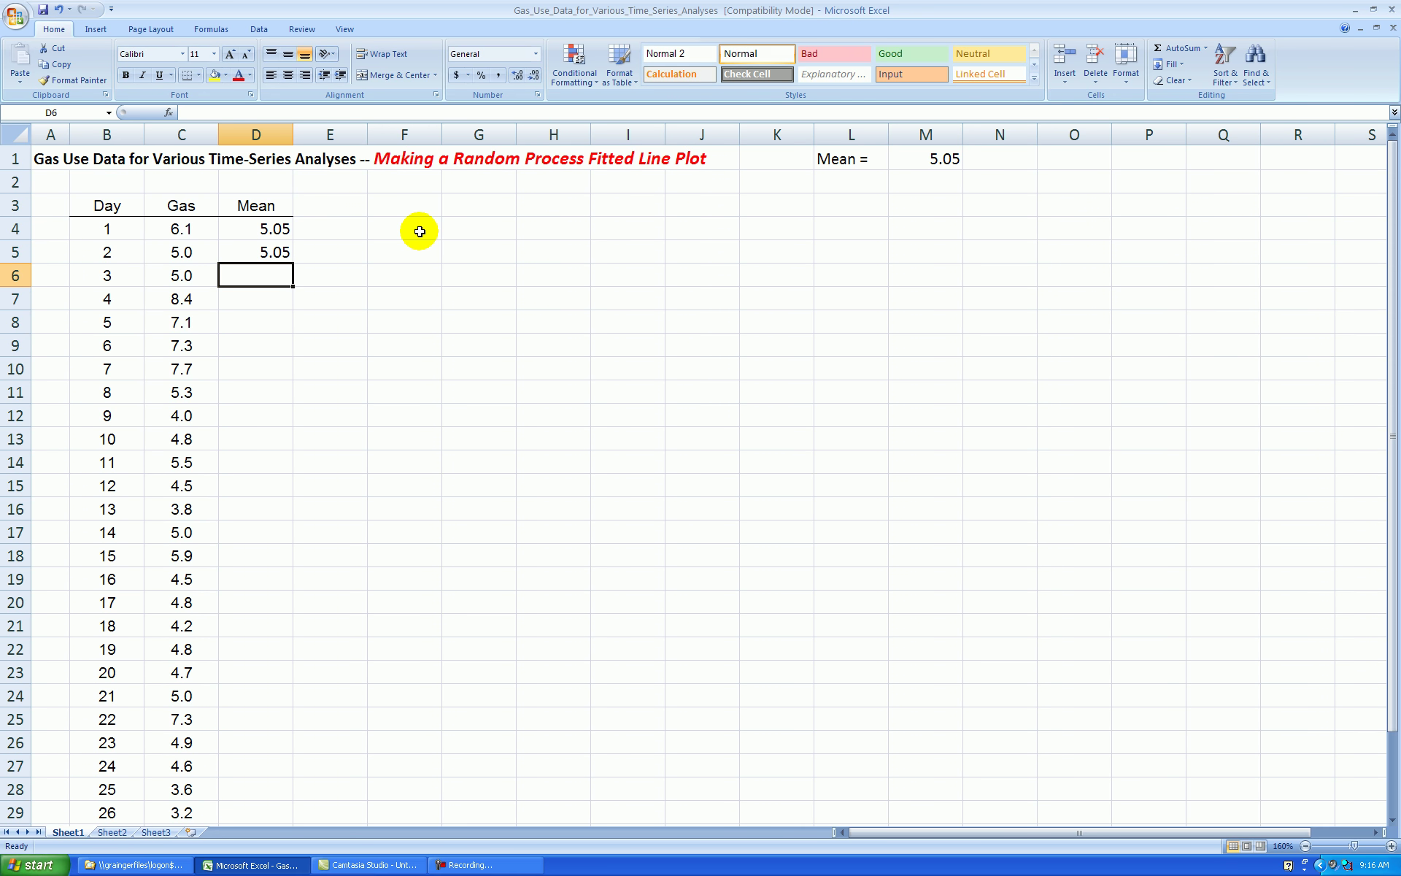
drag(276, 228, 278, 252)
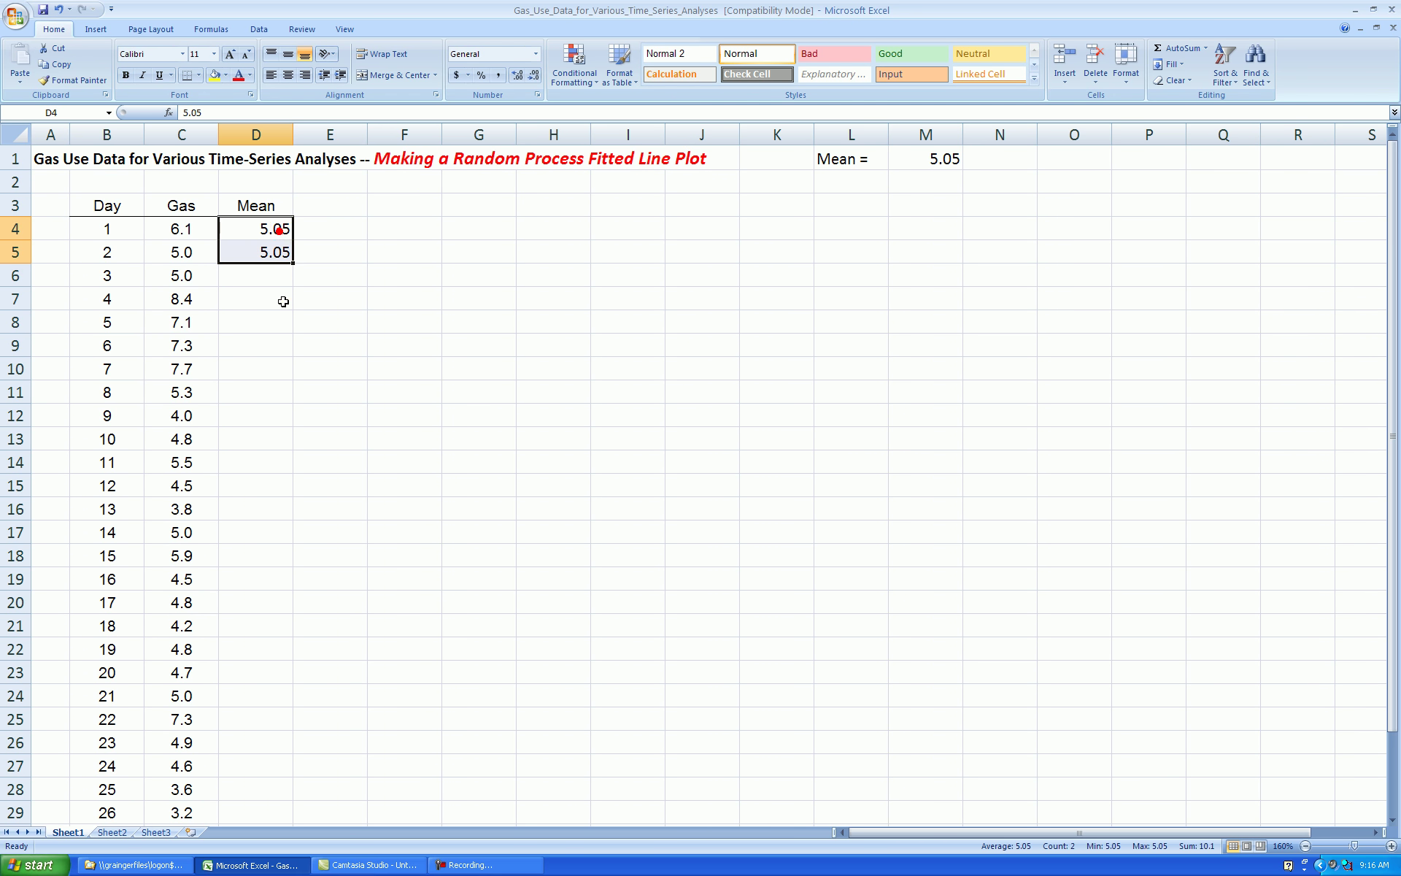
double_click(292, 264)
click(416, 275)
click(278, 205)
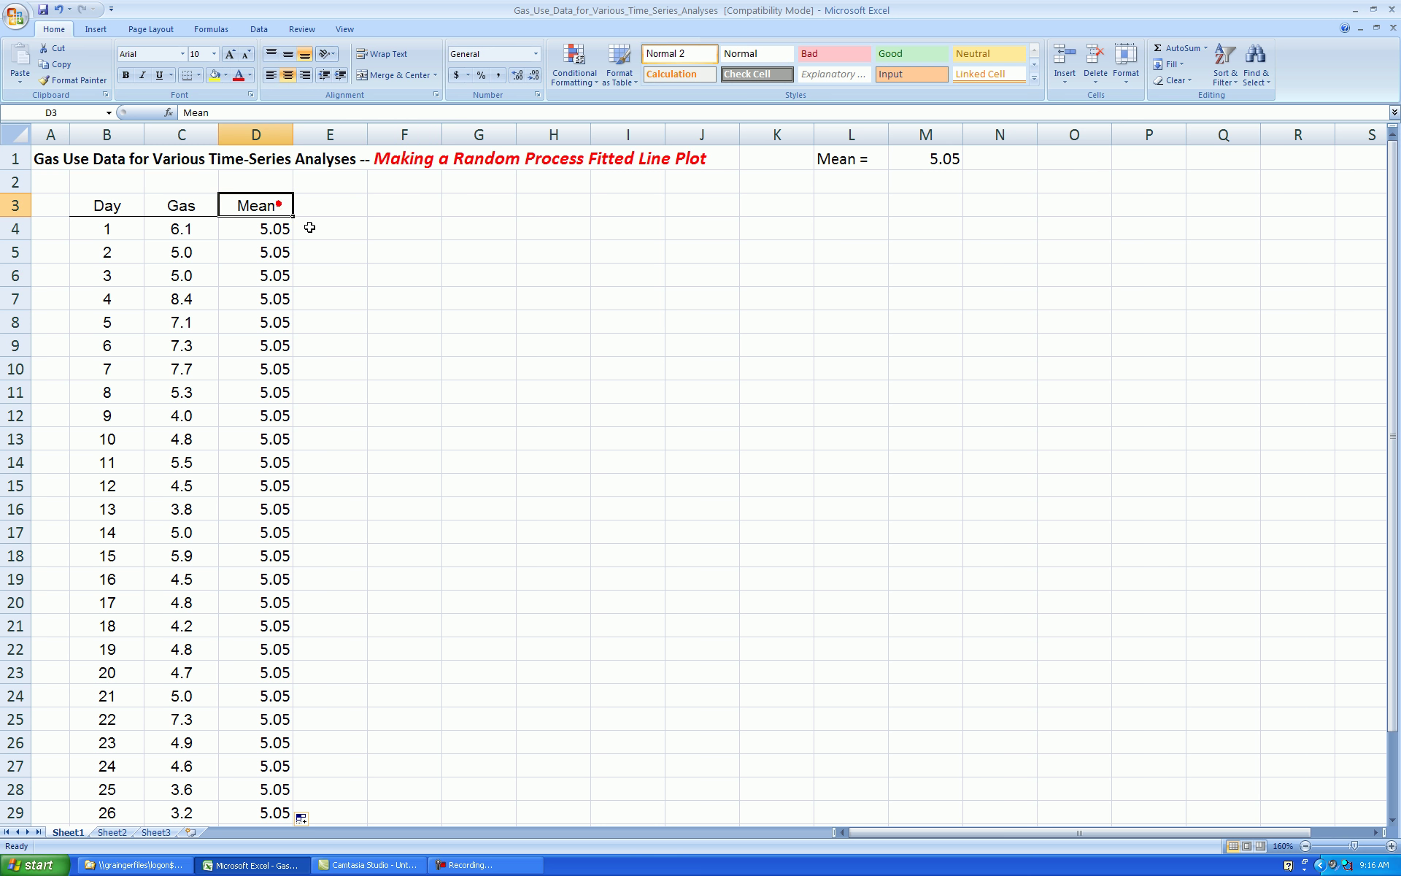
drag(293, 216, 352, 207)
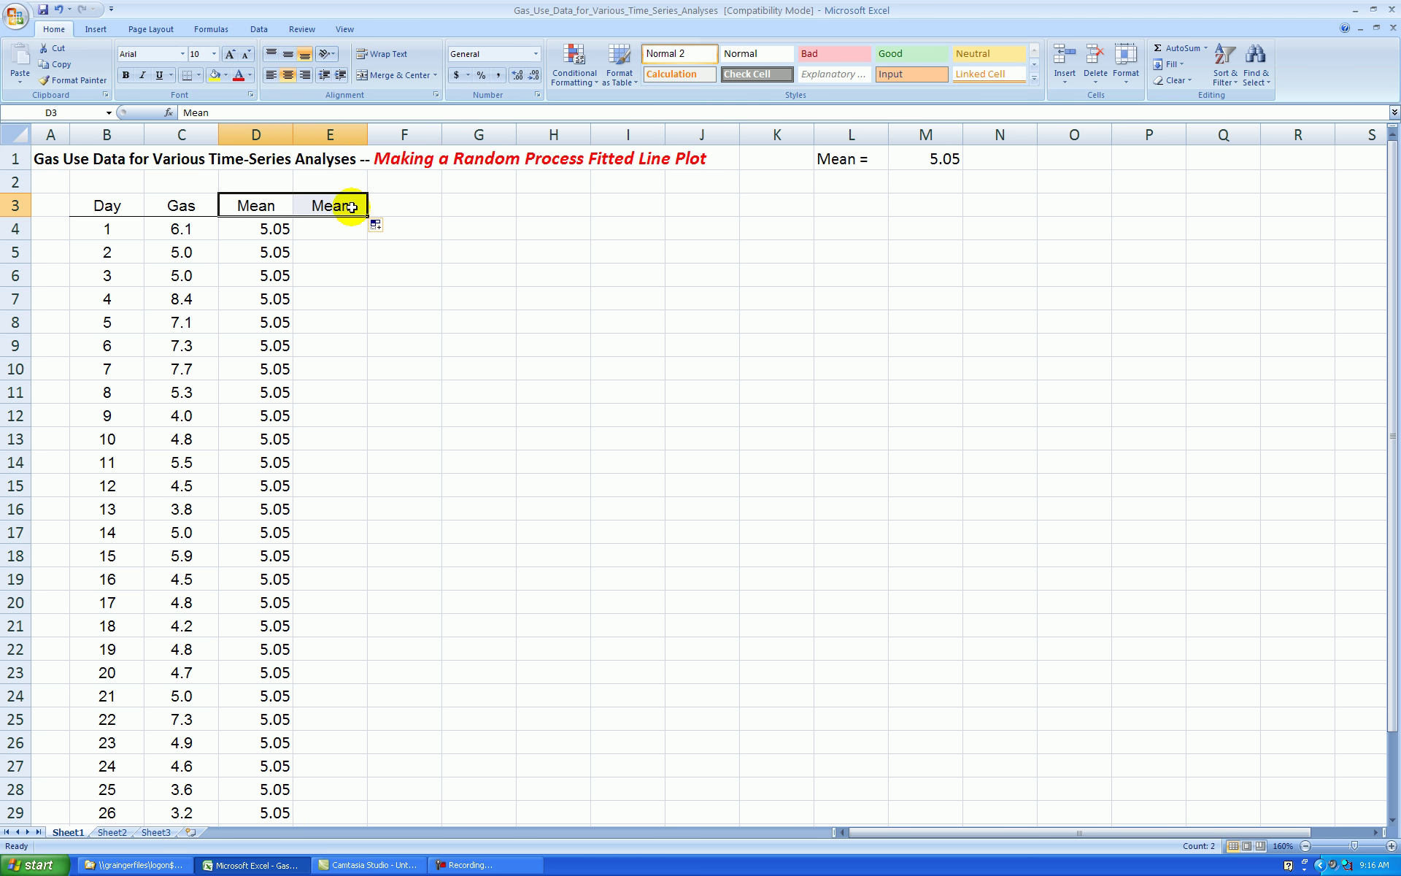
- Rename the E3 header to Residual
click(352, 208)
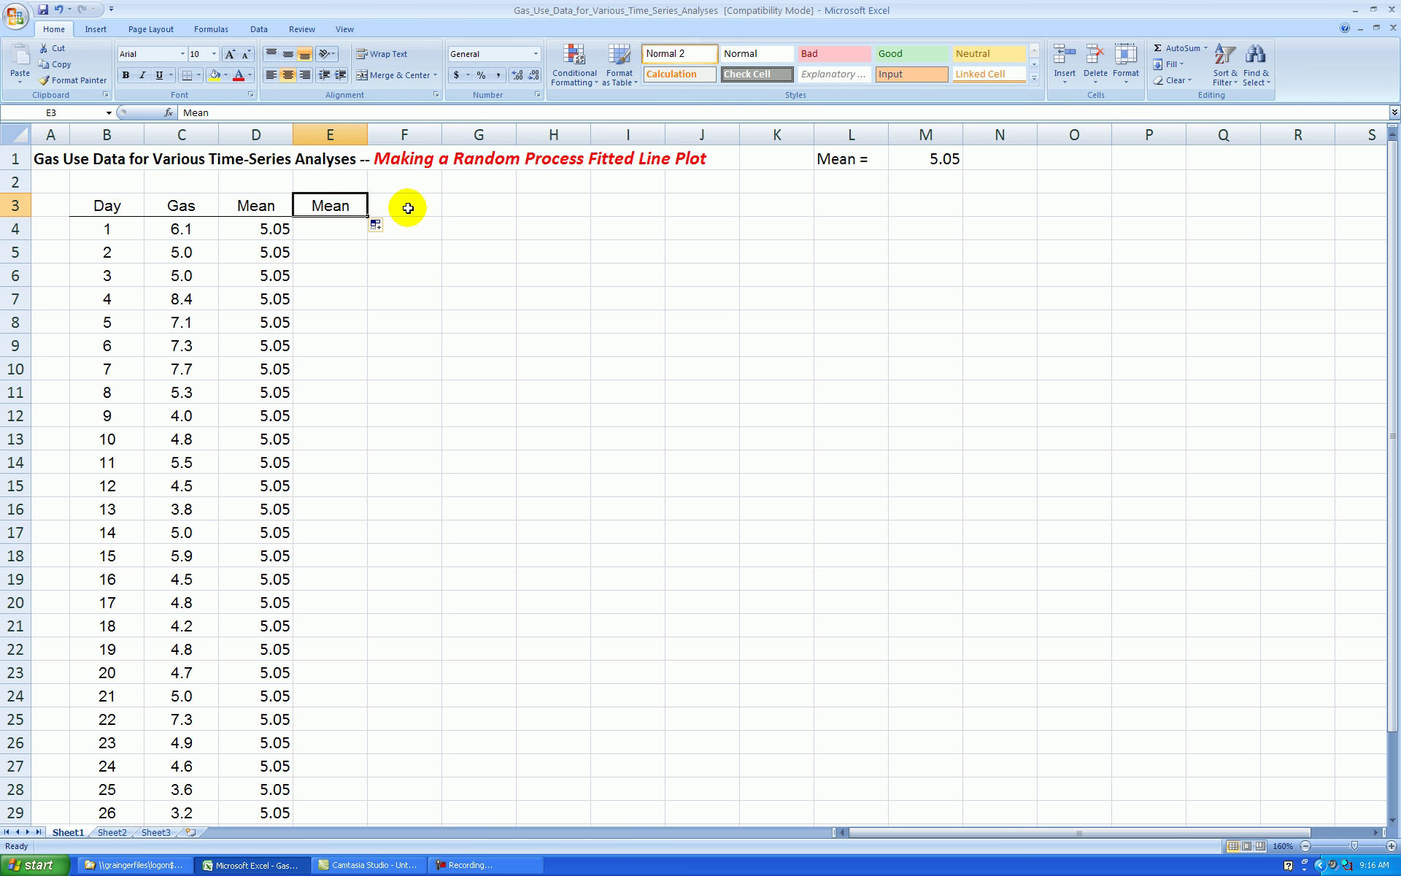
text(Residual)
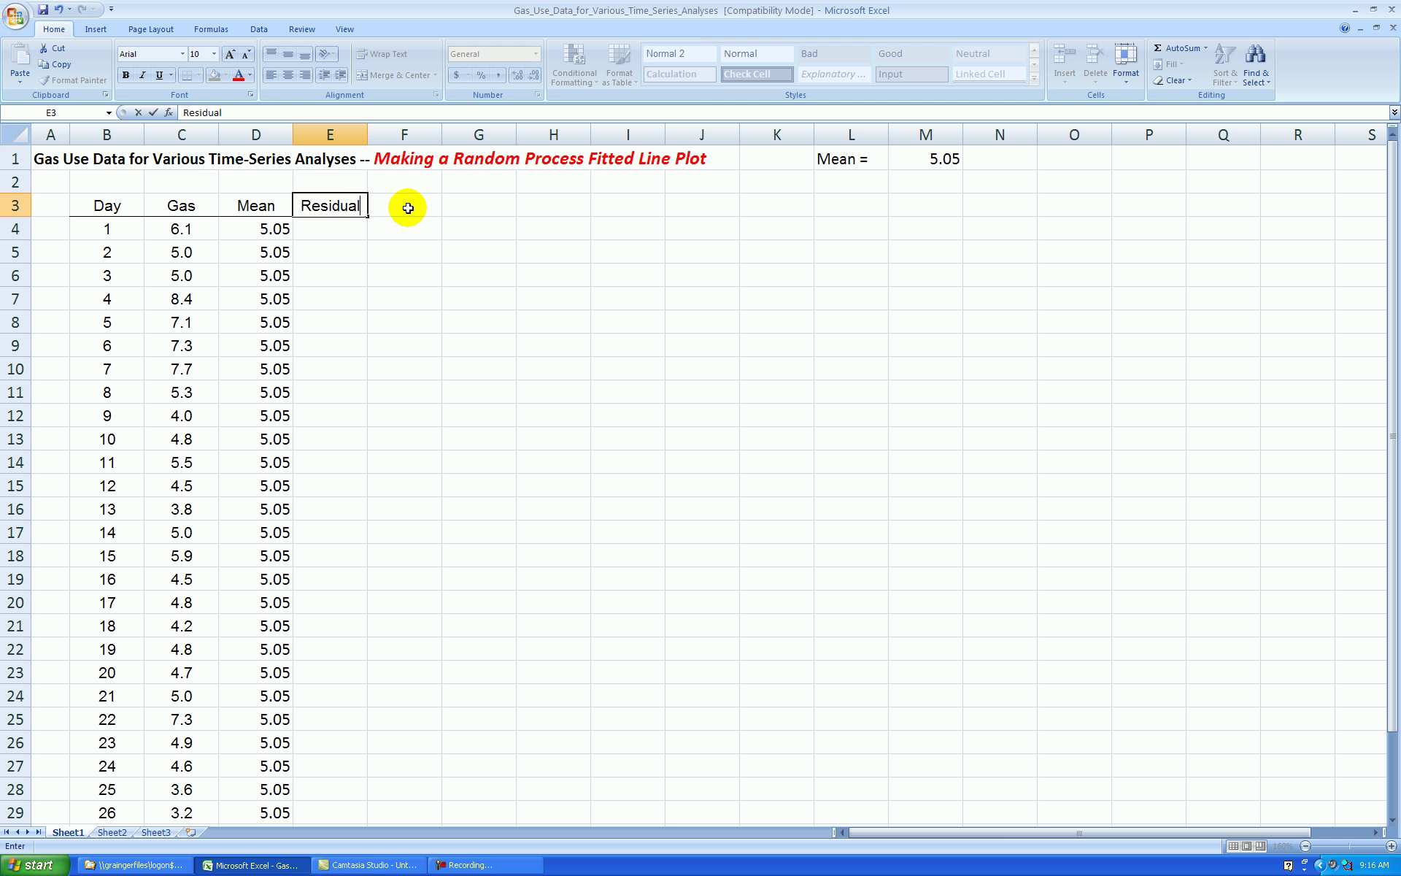
key(Return)
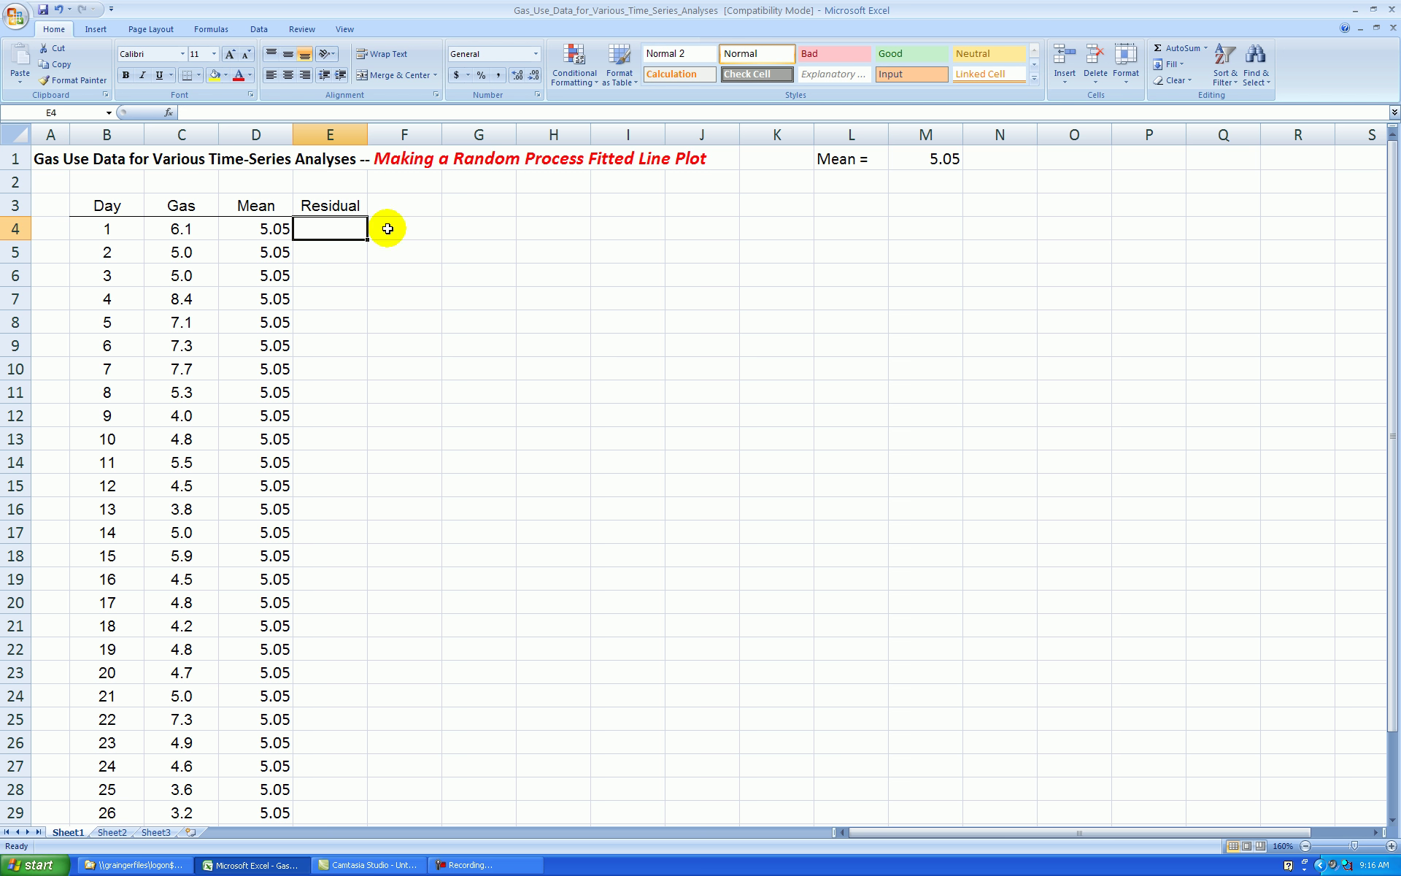
- Enter =C4-D4 in E4 and fill it down column E
text(=)
key(Left)
key(Left)
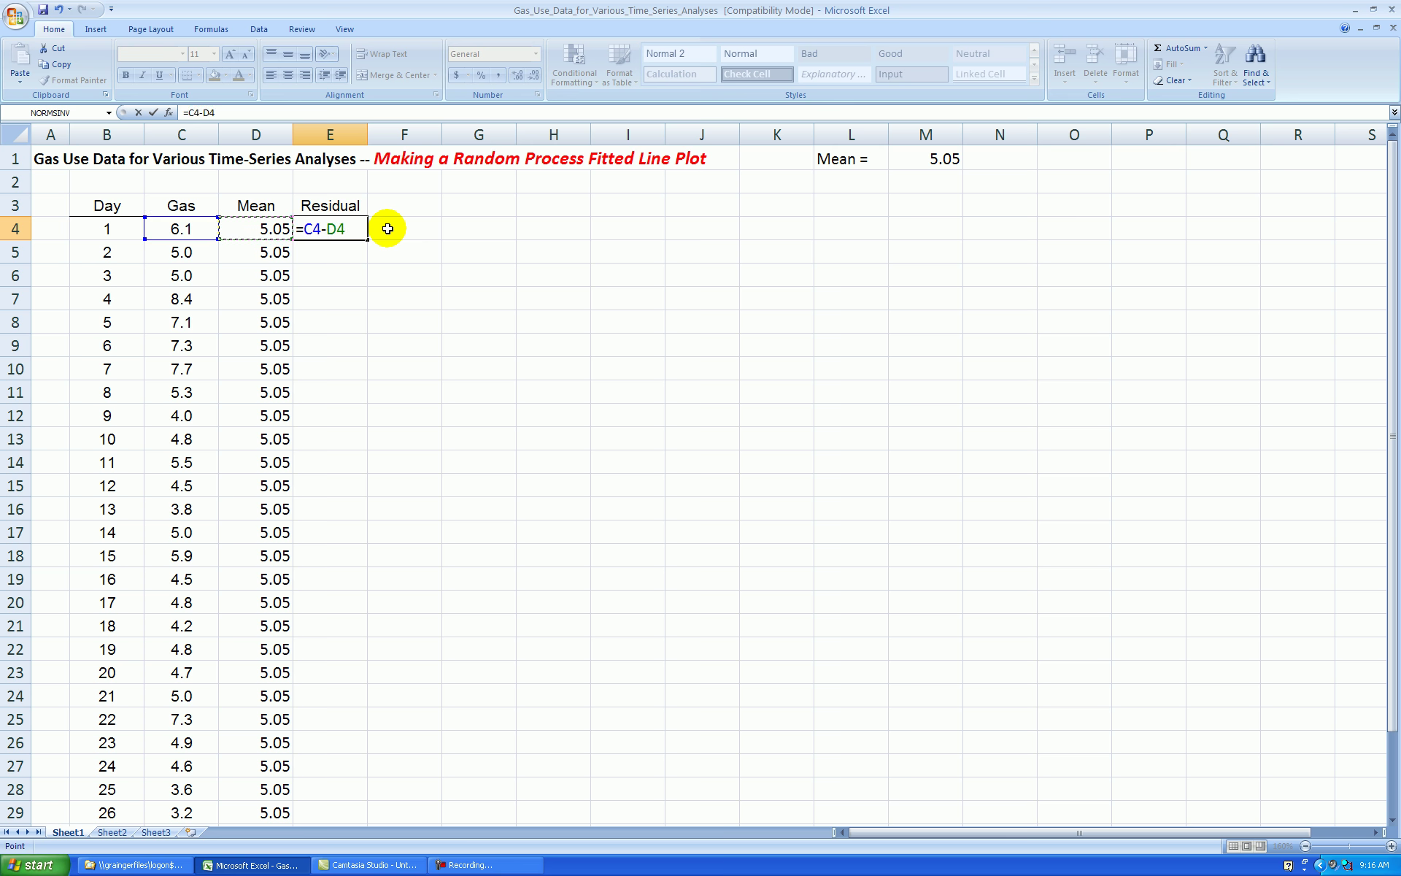
key(Return)
key(Up)
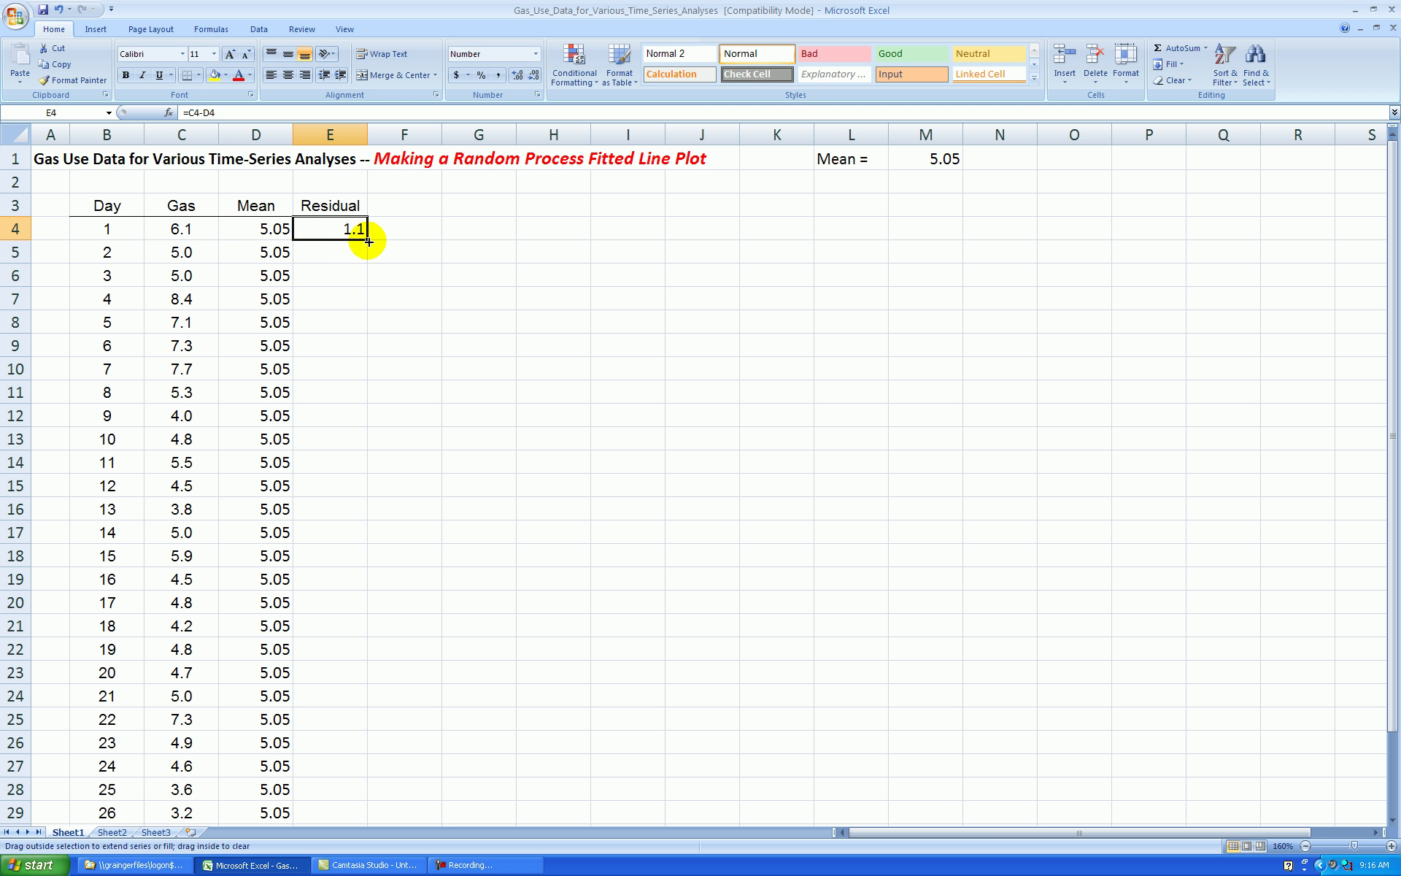
double_click(368, 241)
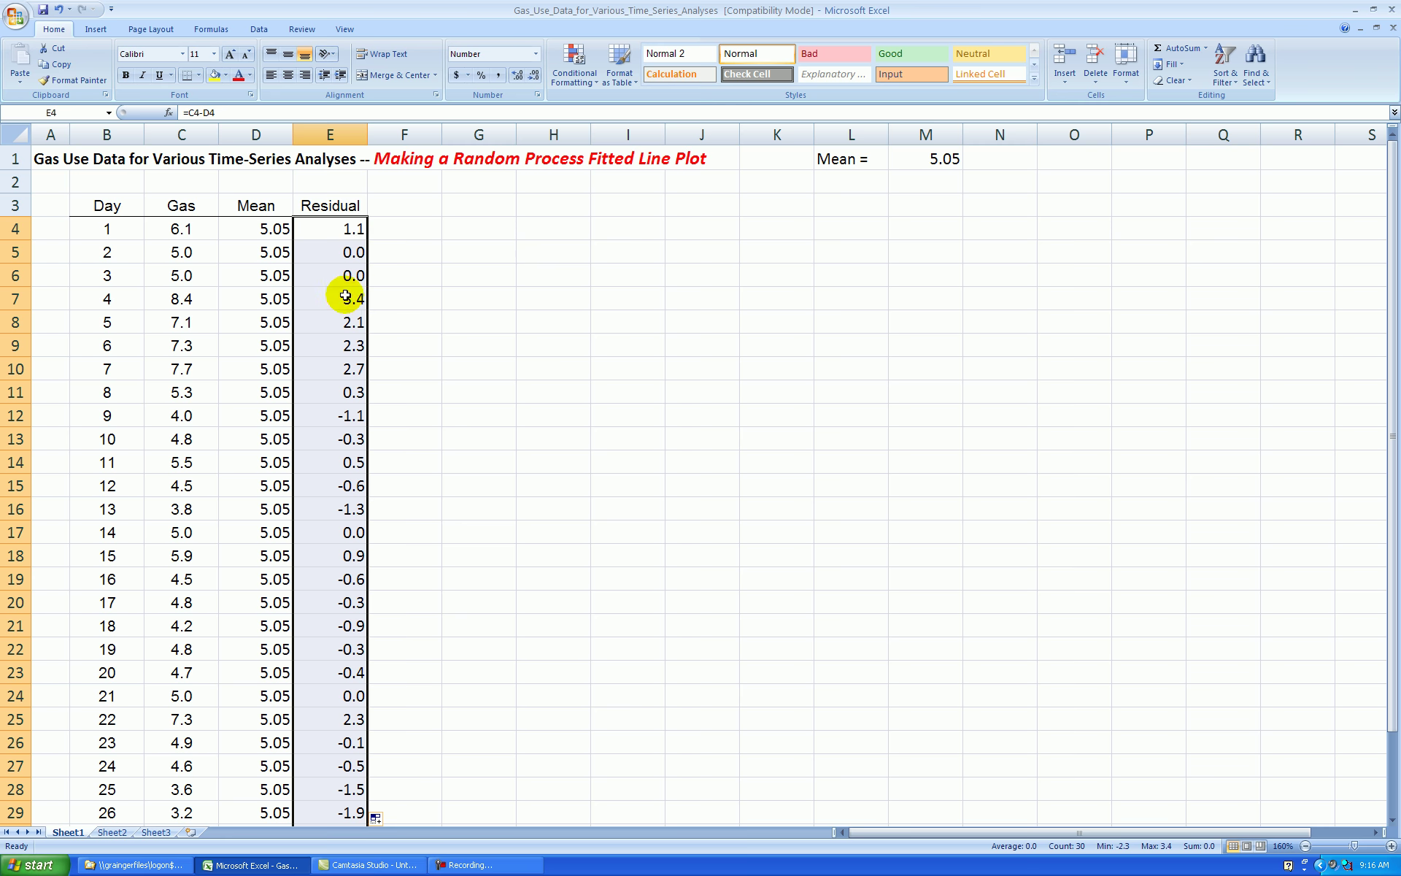
click(248, 273)
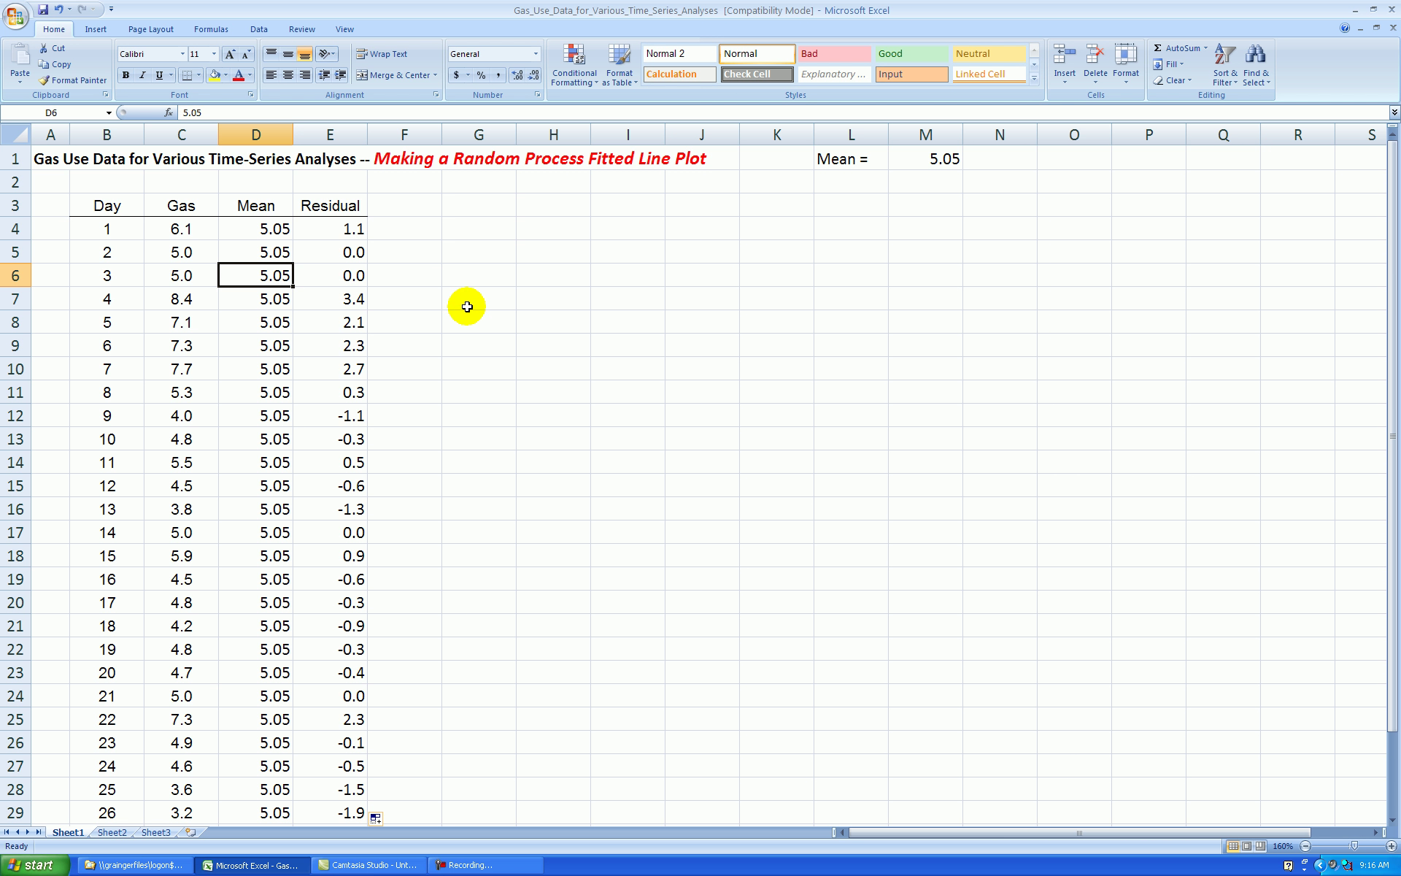
drag(106, 229, 175, 287)
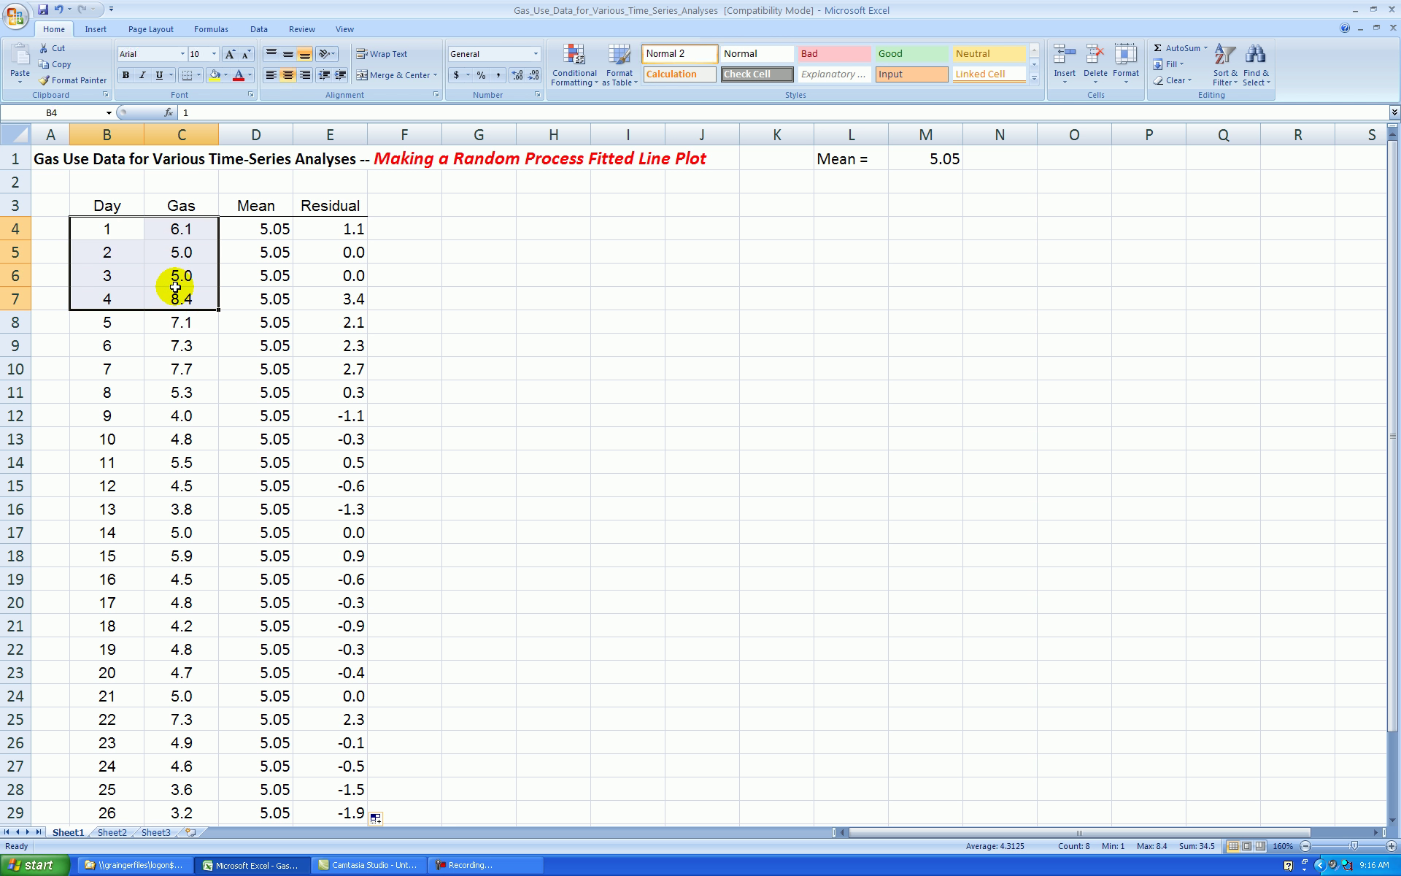
key(ctrl+shift+Down)
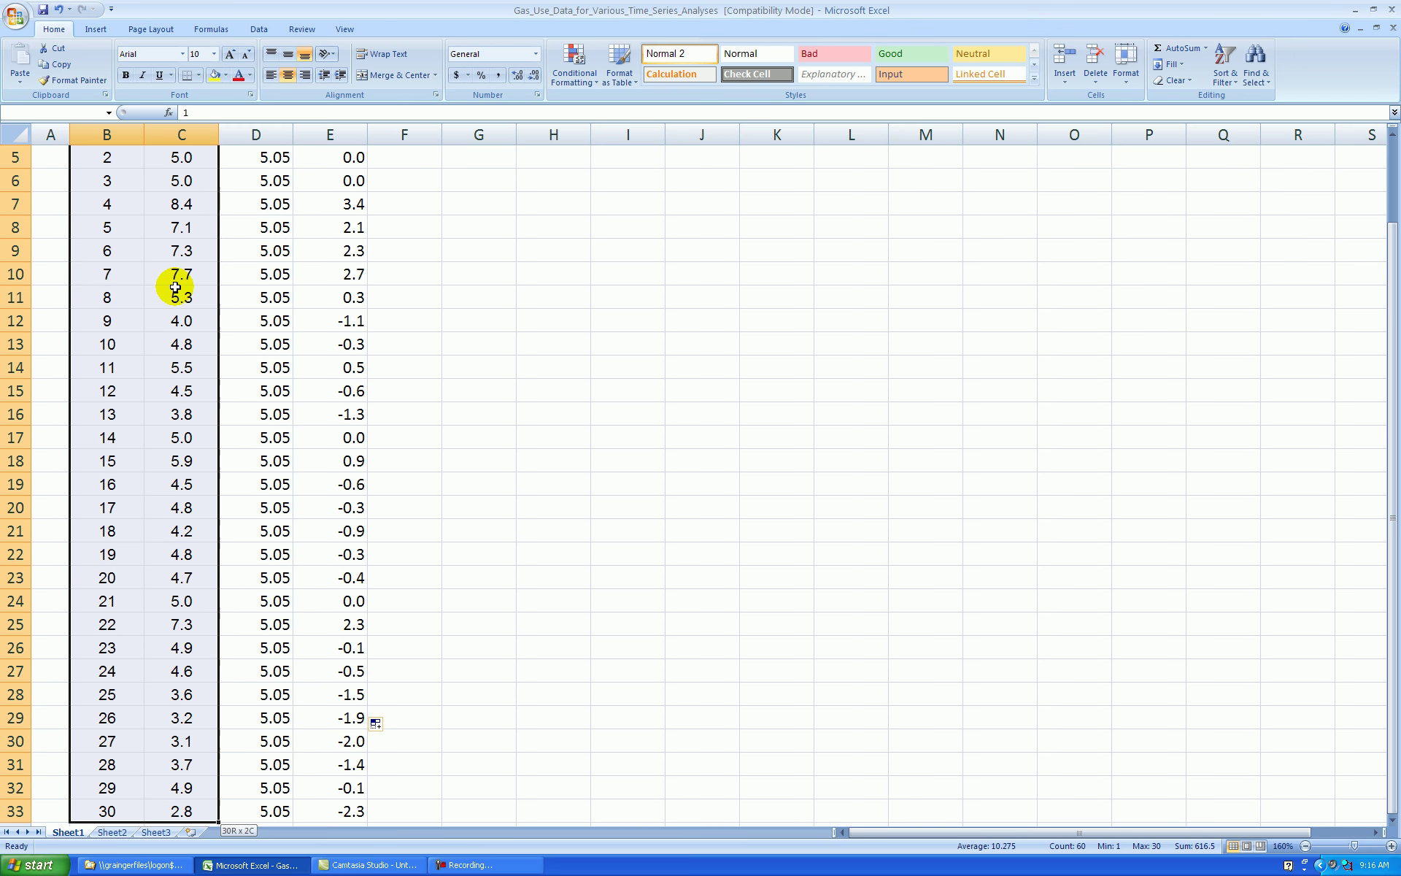
scroll(469, 338, up, 2)
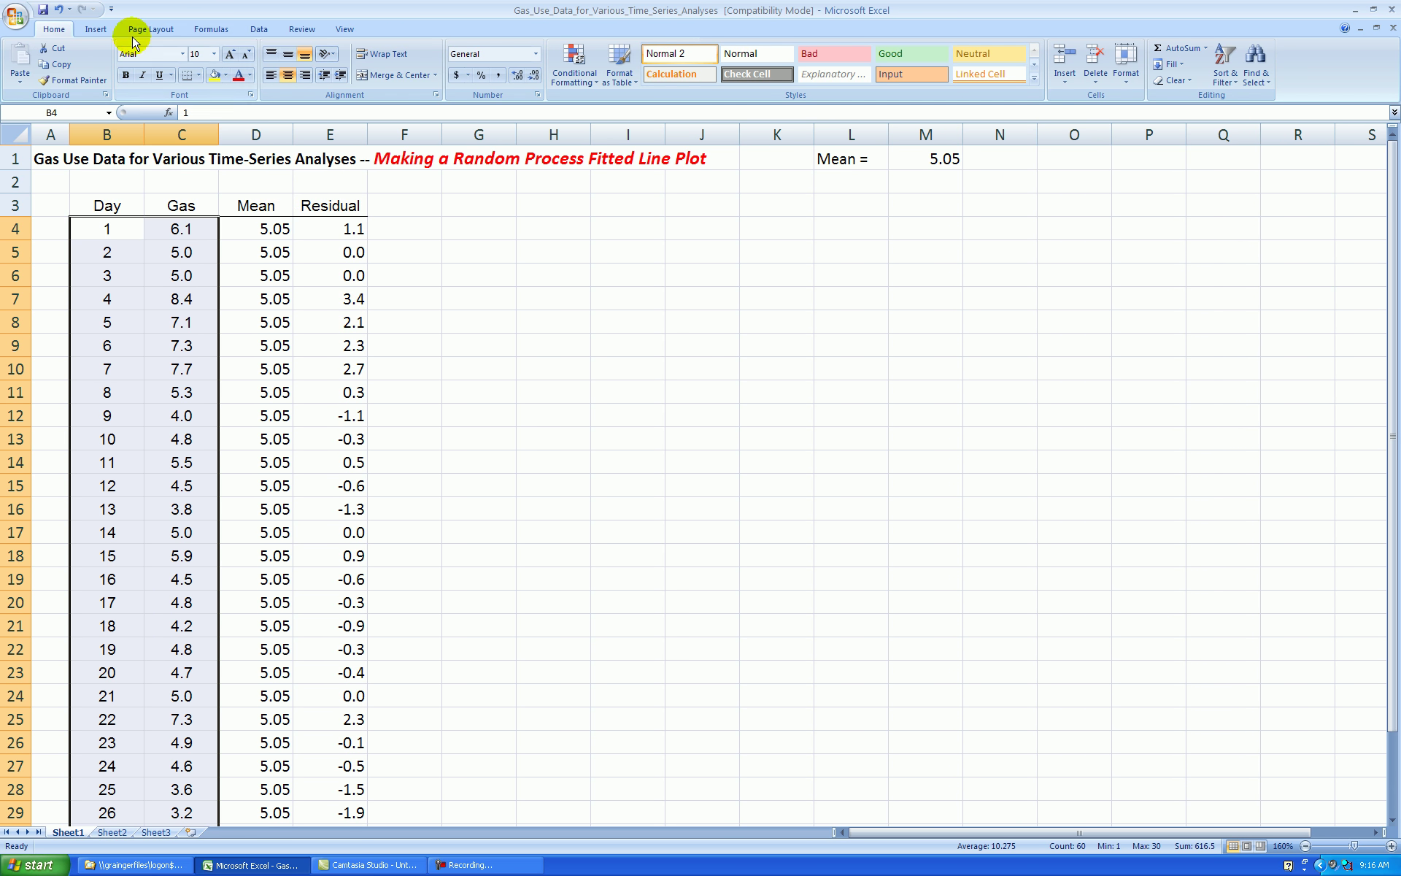
click(96, 29)
click(391, 62)
click(438, 165)
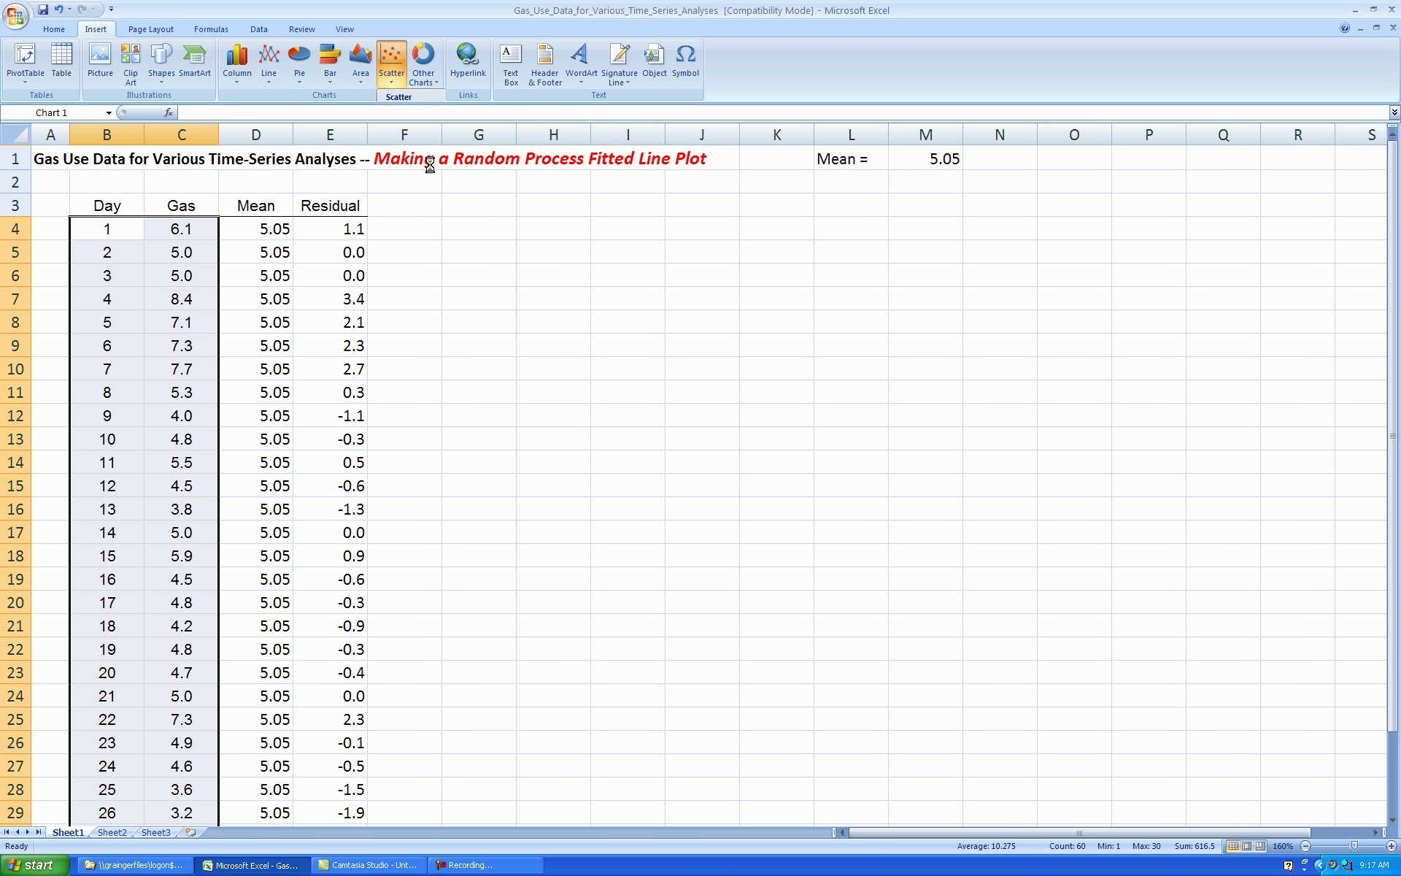
click(925, 649)
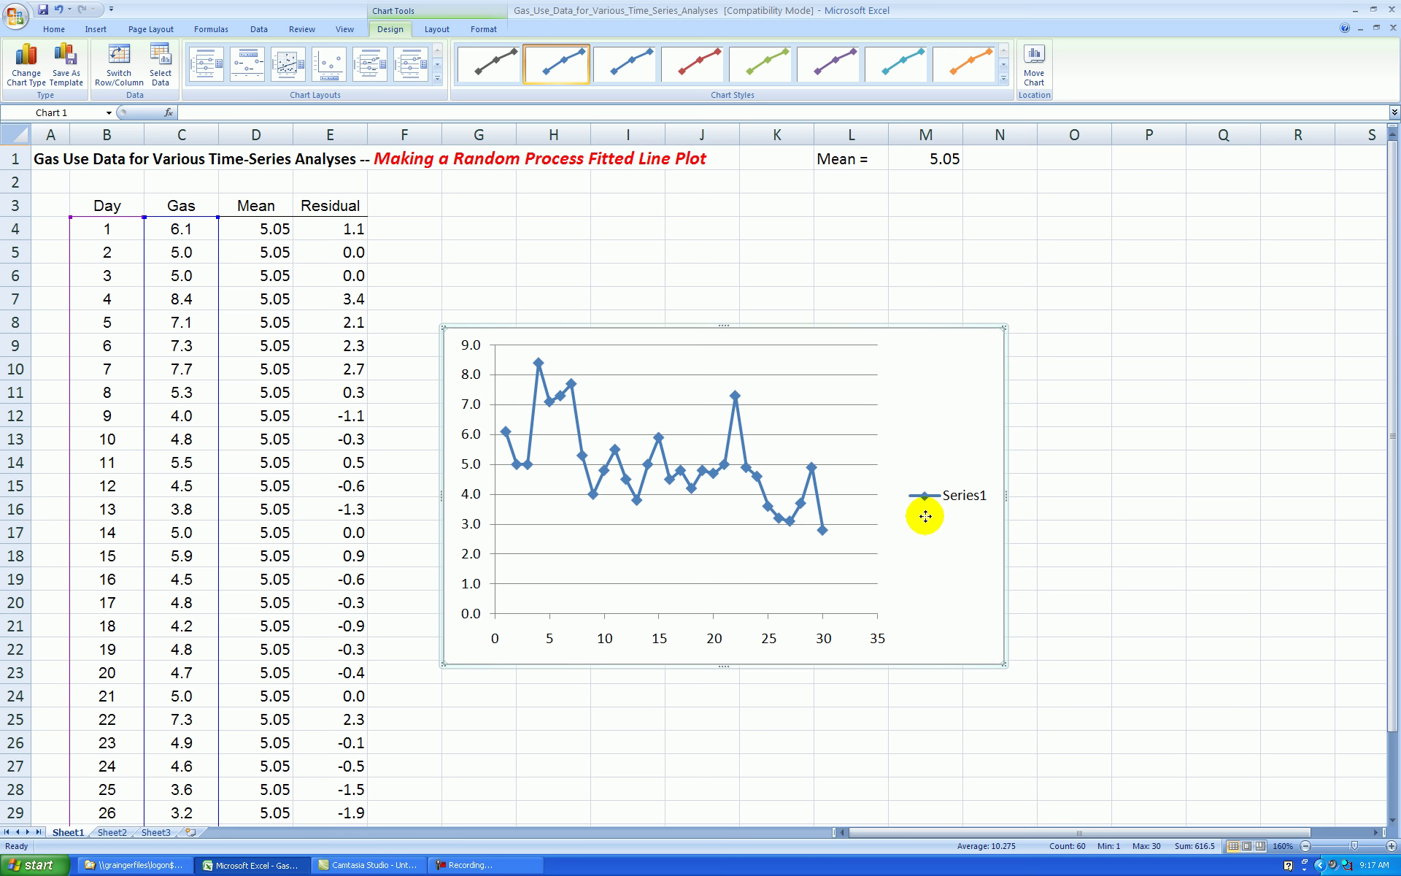
drag(925, 516, 925, 382)
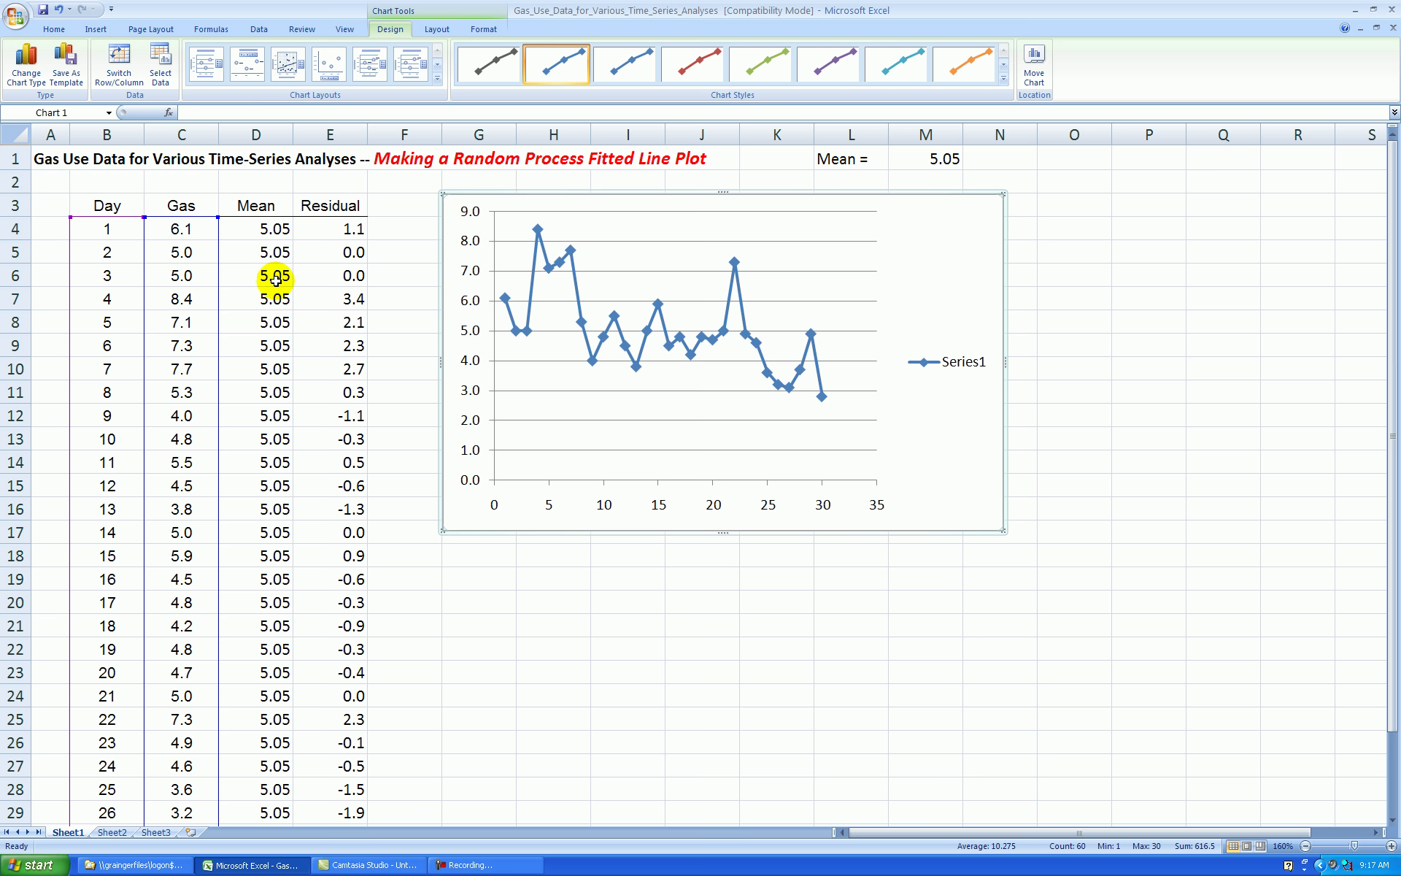
click(1006, 499)
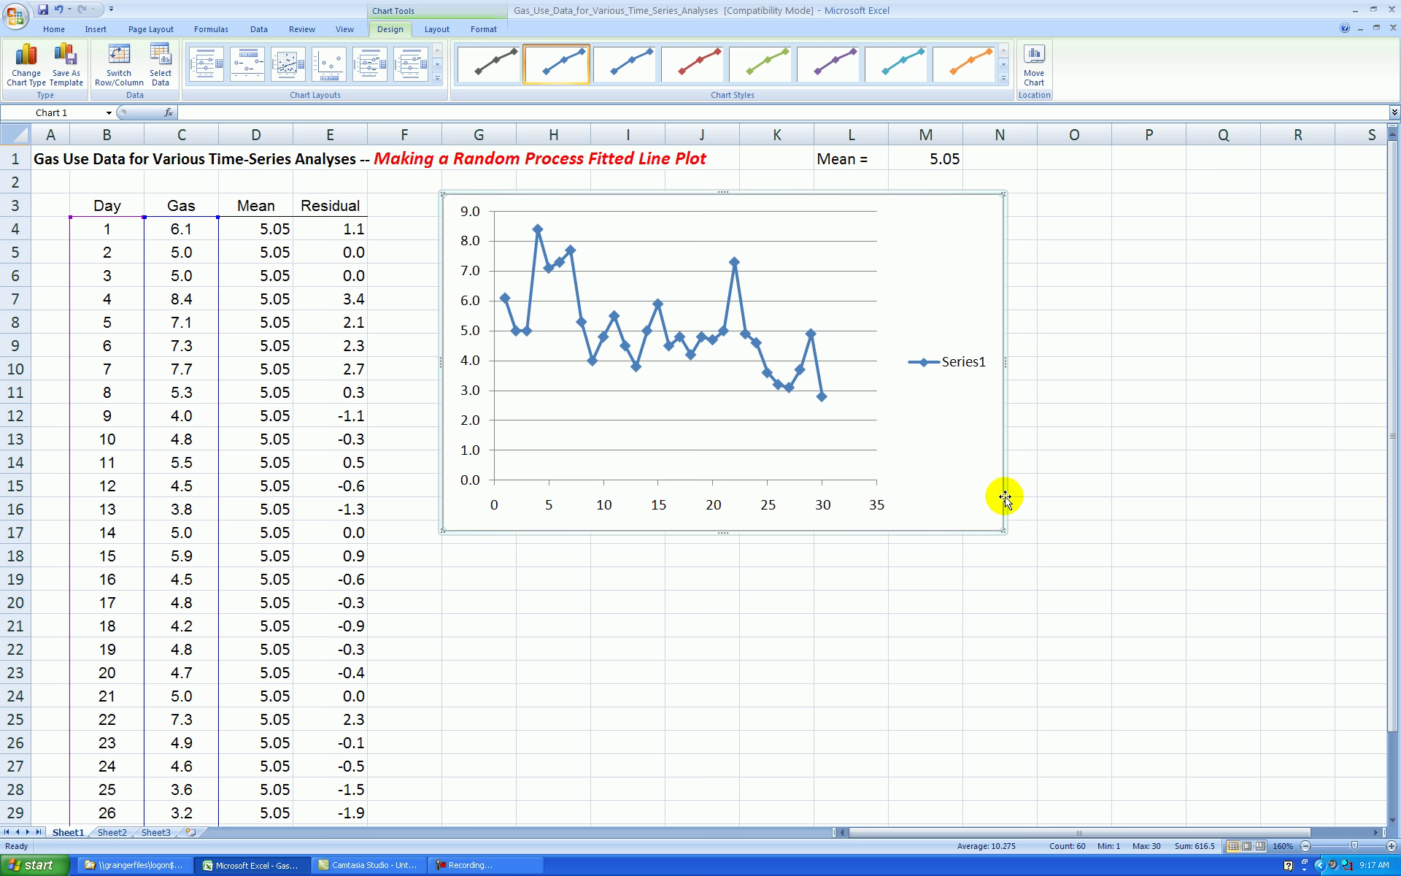
key(Delete)
- Select B4:D33 and insert a Scatter with Straight Lines and Markers chart
click(738, 416)
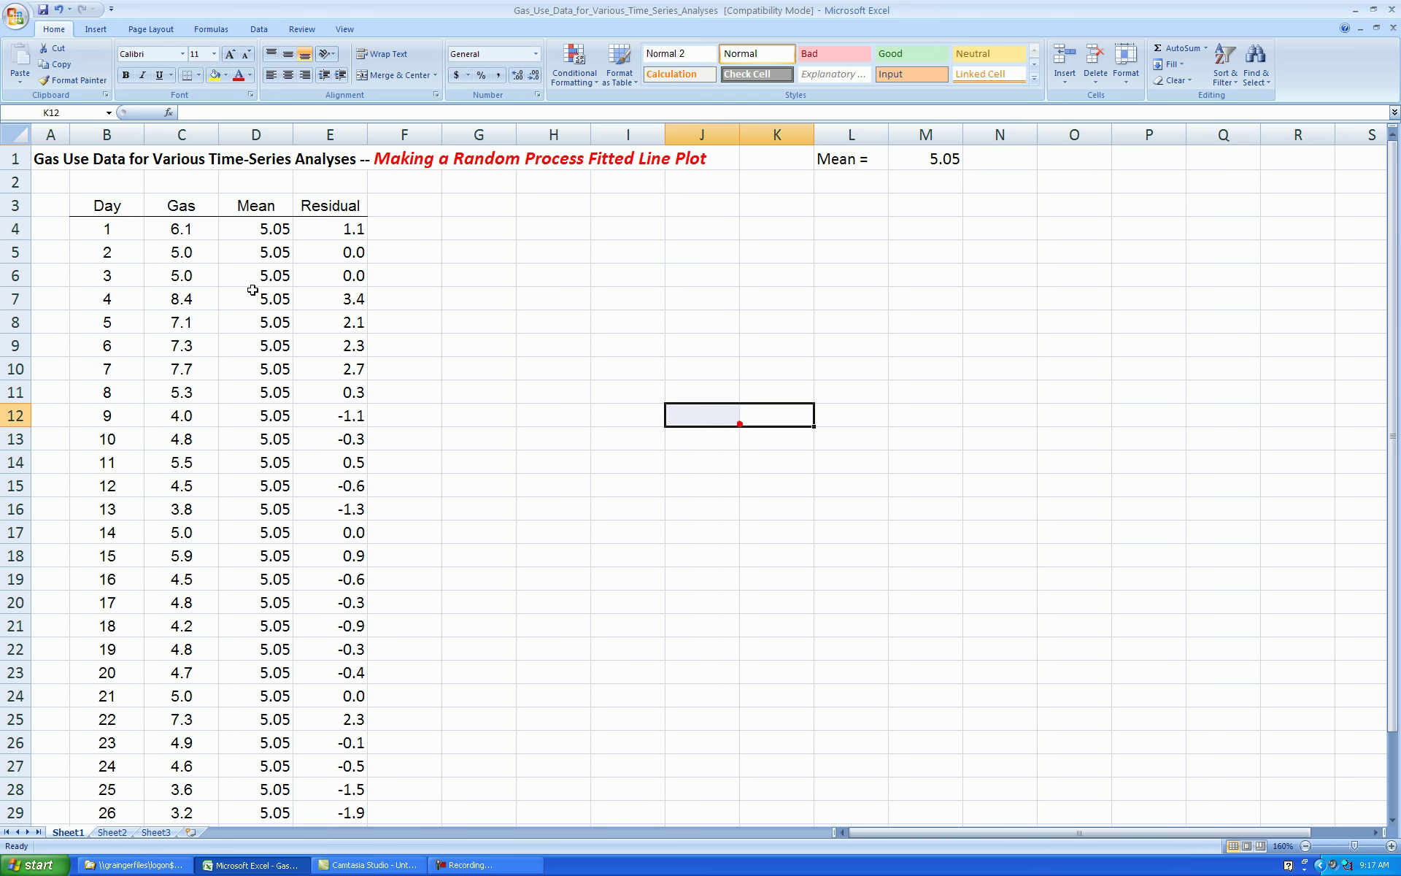
drag(86, 220, 260, 345)
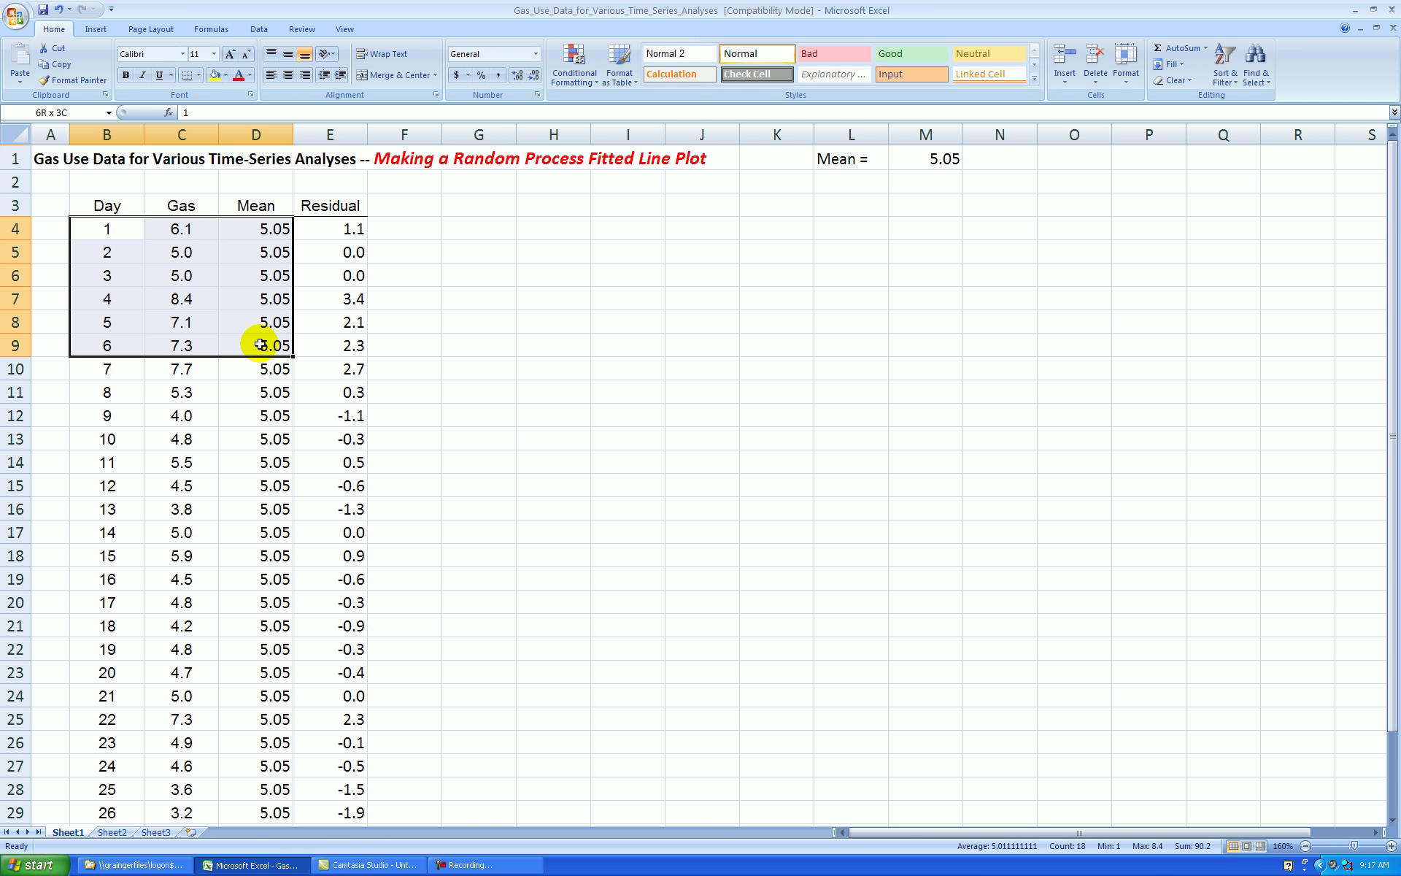
key(ctrl+shift+Down)
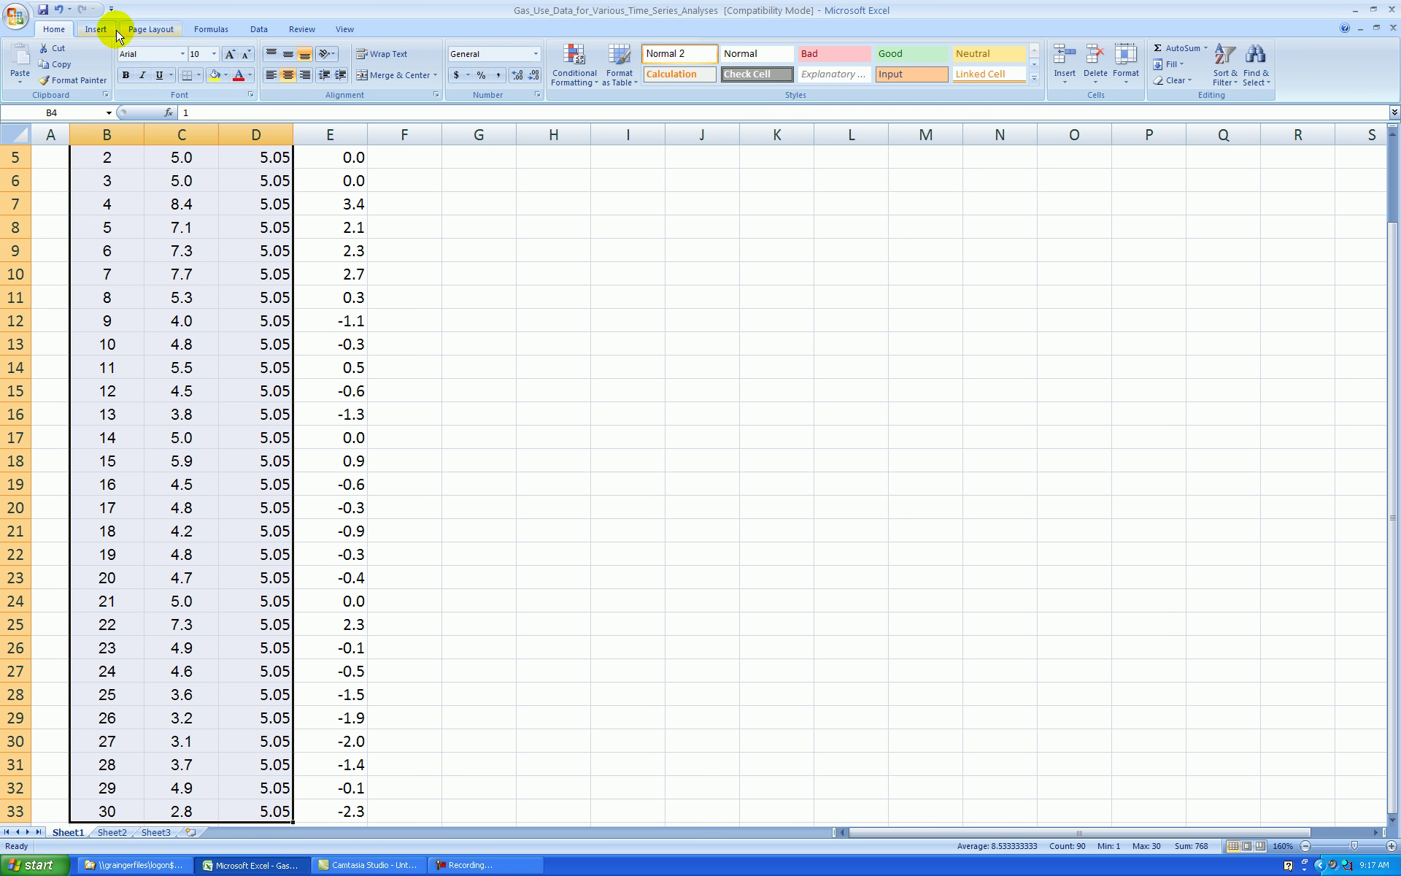
click(96, 29)
click(400, 62)
click(435, 164)
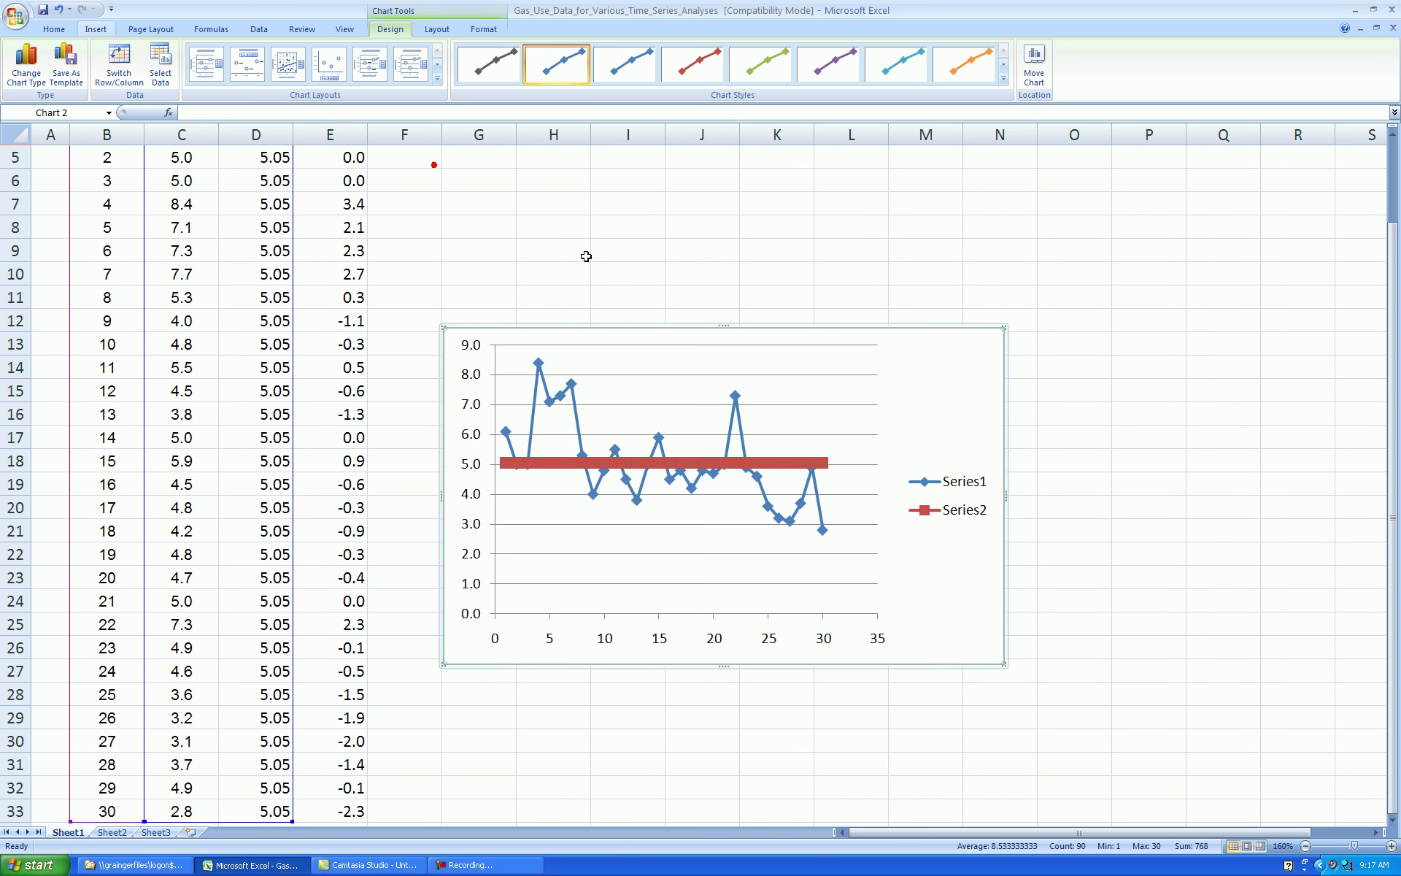
- Move the new chart up beside the data table
click(957, 648)
scroll(948, 463, up, 2)
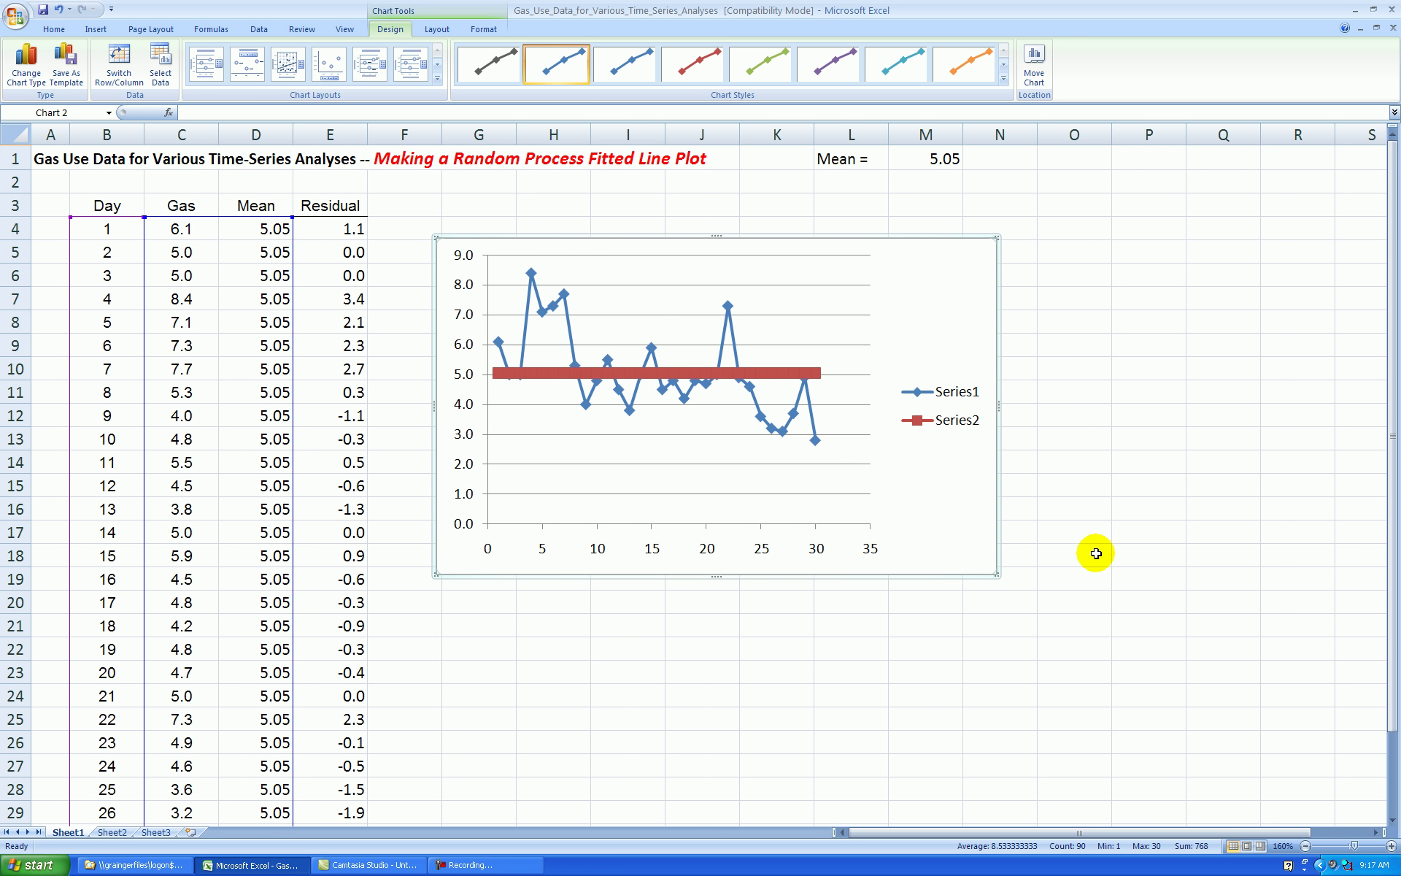
click(971, 521)
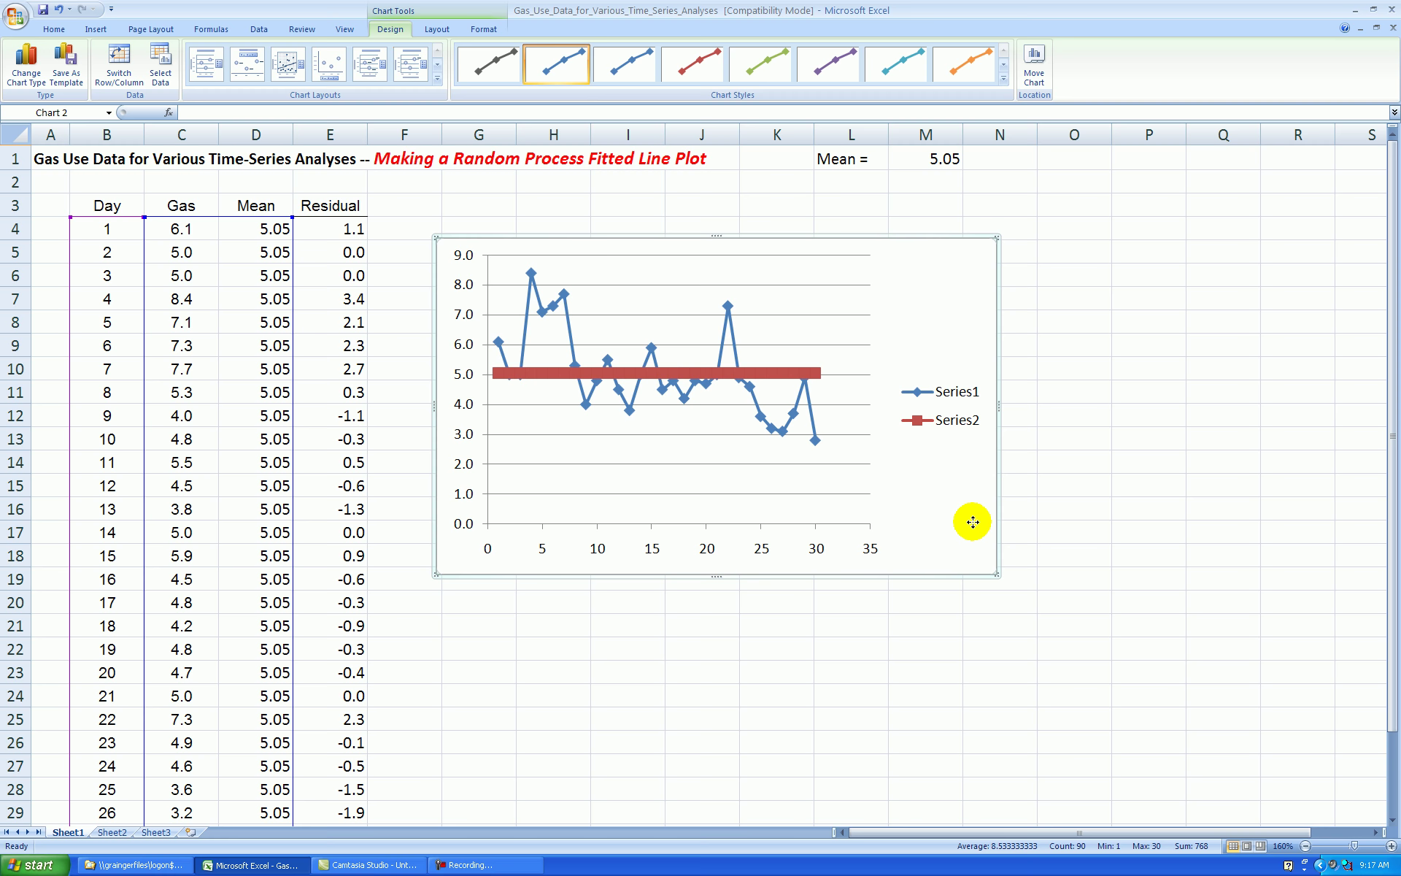
drag(974, 523, 982, 479)
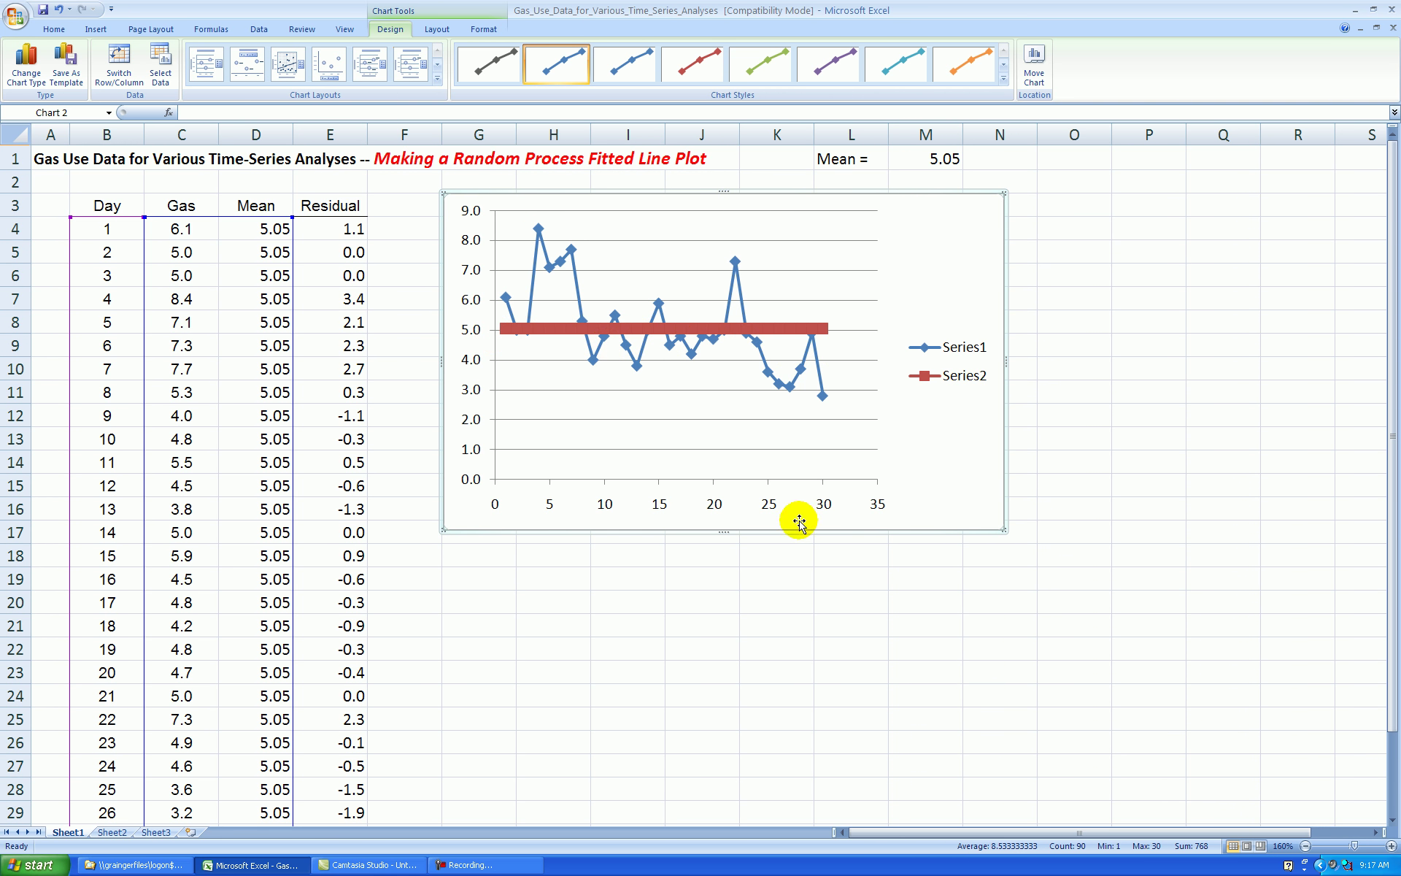
- Delete the horizontal gridlines and fix the Day axis maximum at 30 with major unit 7
click(863, 422)
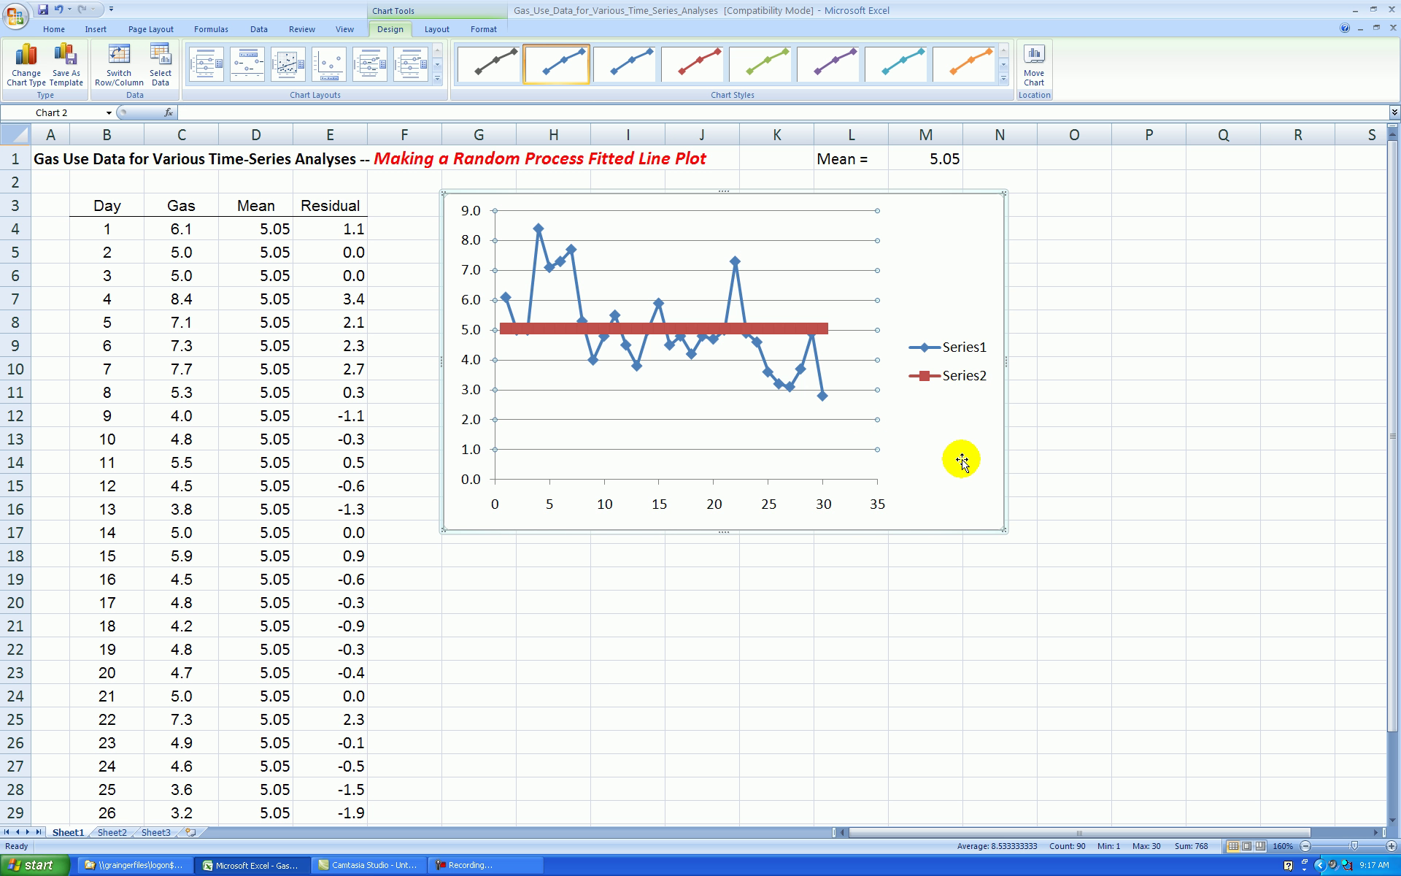
key(Delete)
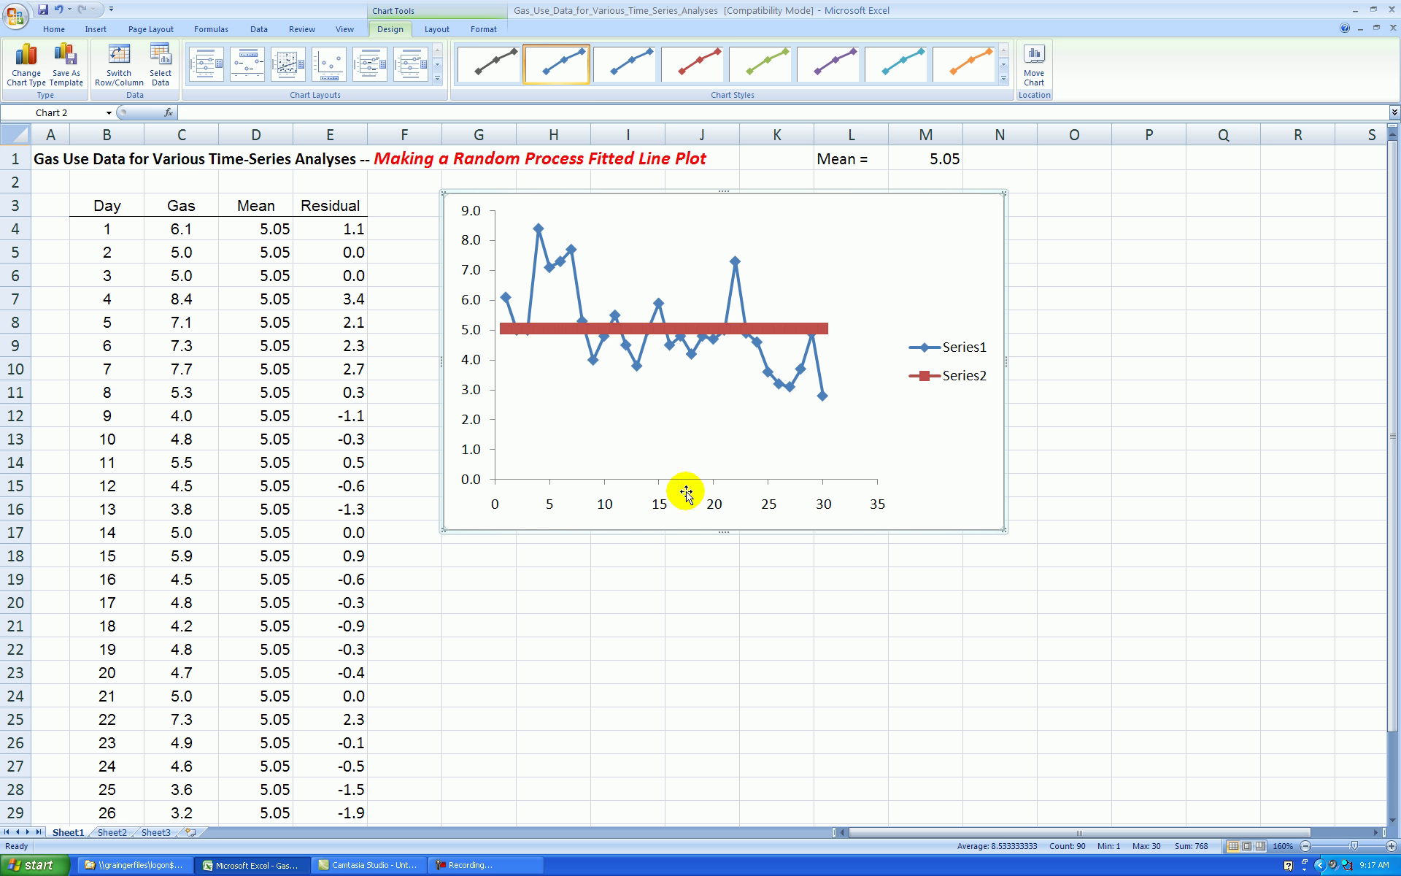
right_click(825, 505)
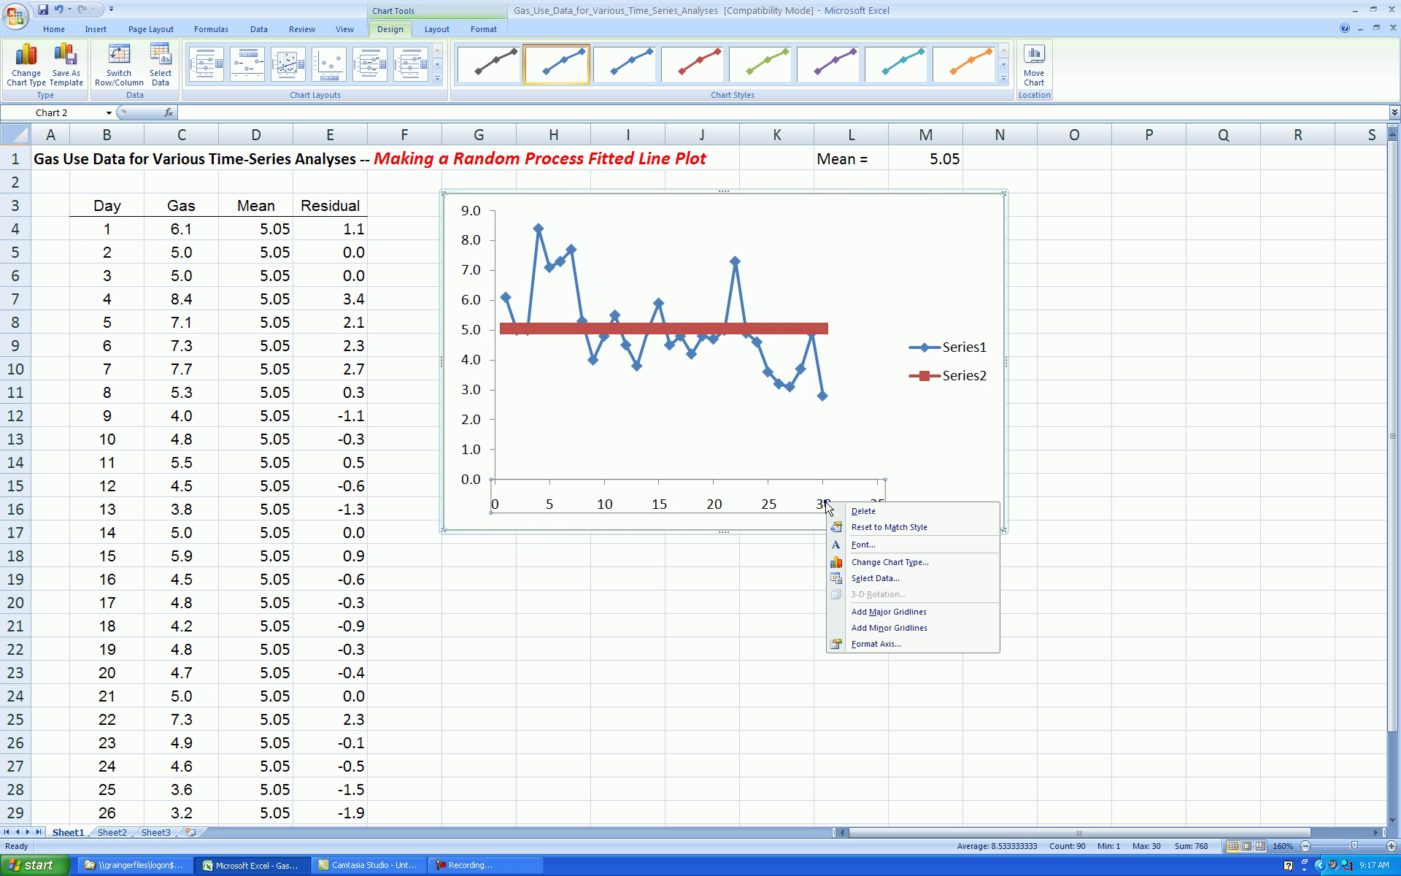
click(870, 644)
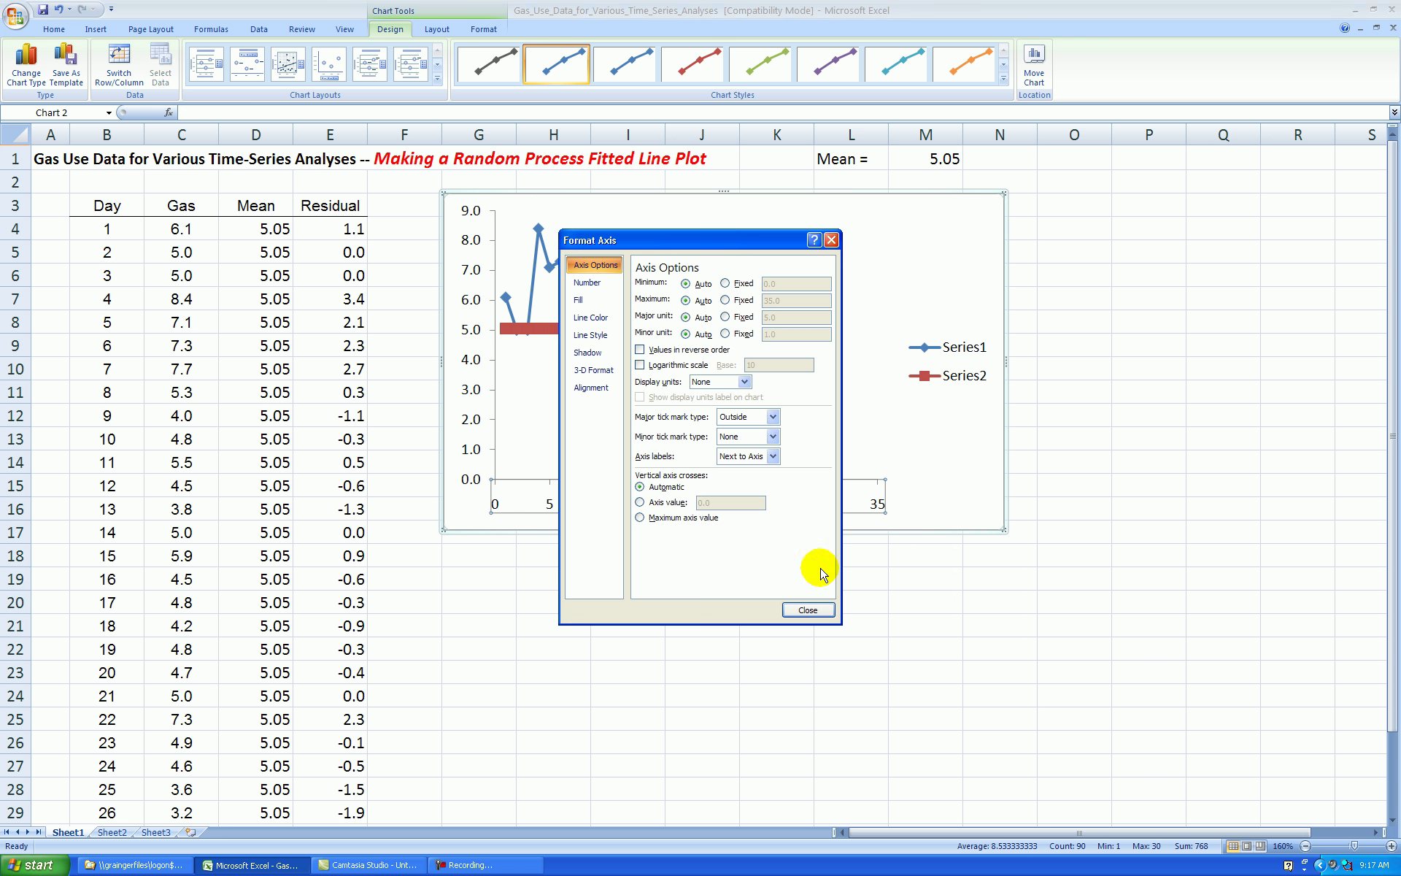
click(726, 301)
click(747, 315)
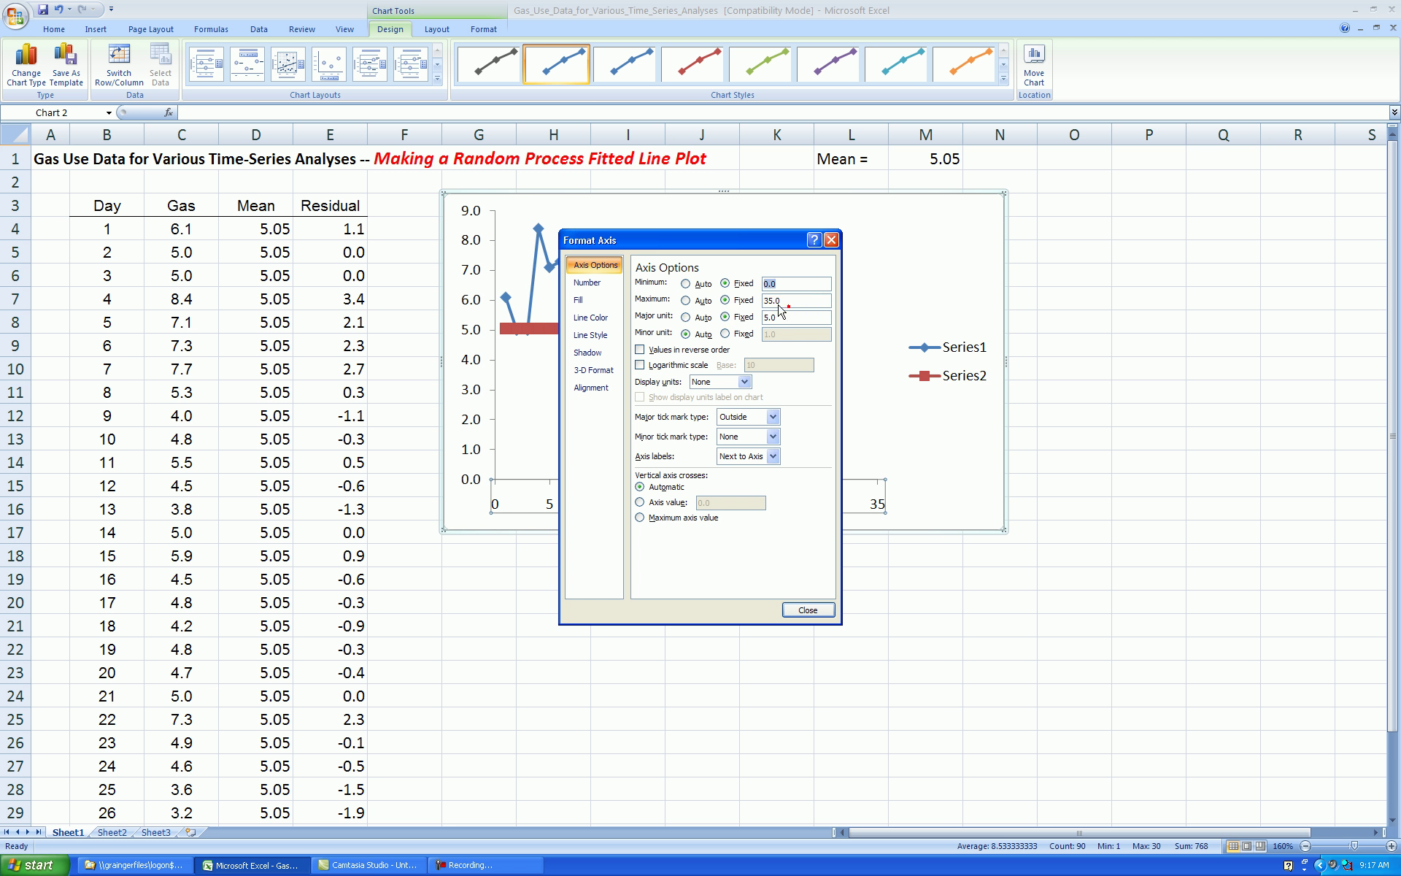
double_click(777, 299)
text(30)
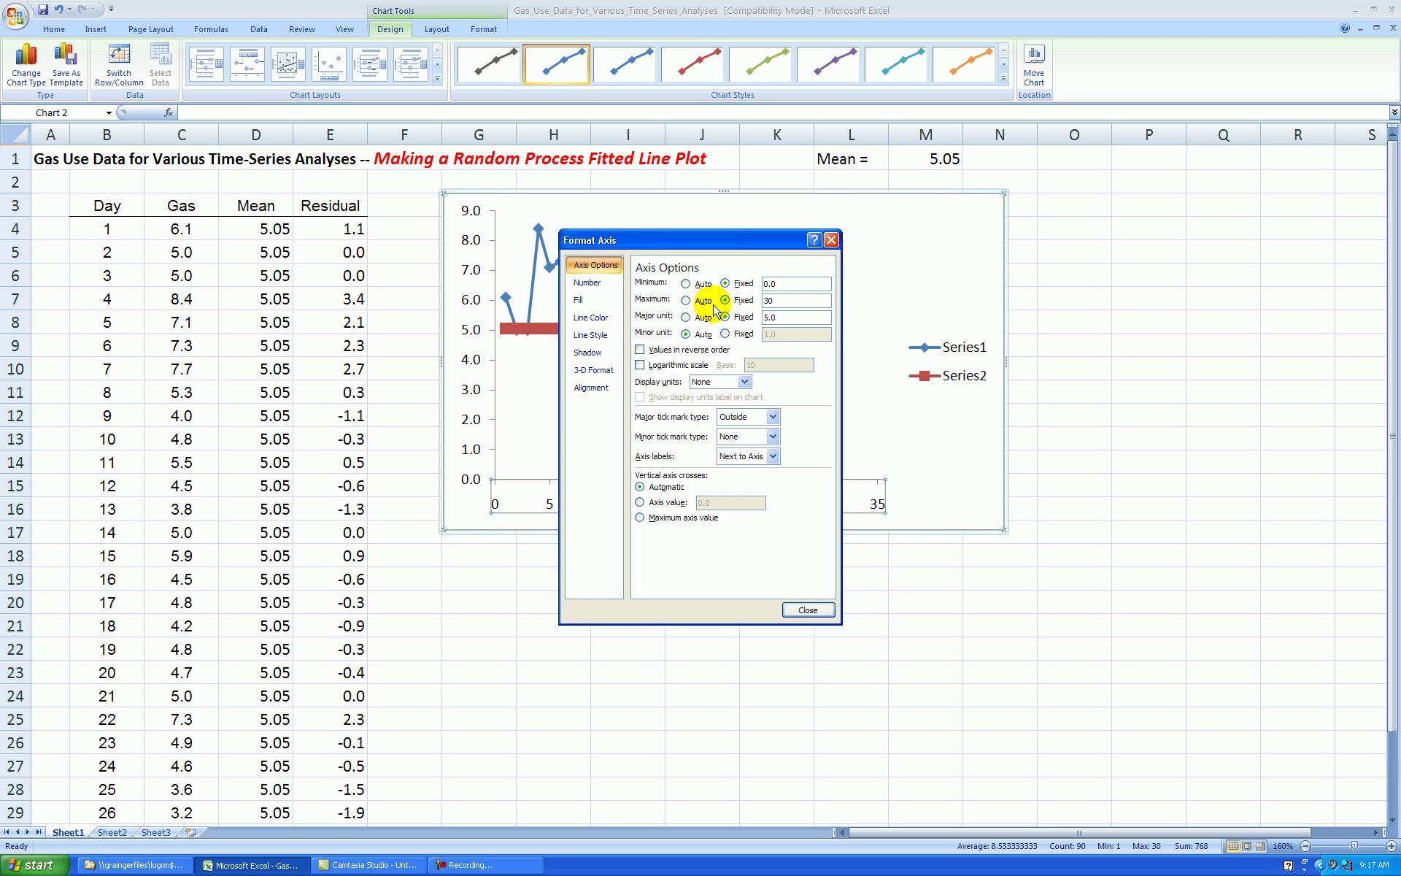
double_click(777, 317)
text(7)
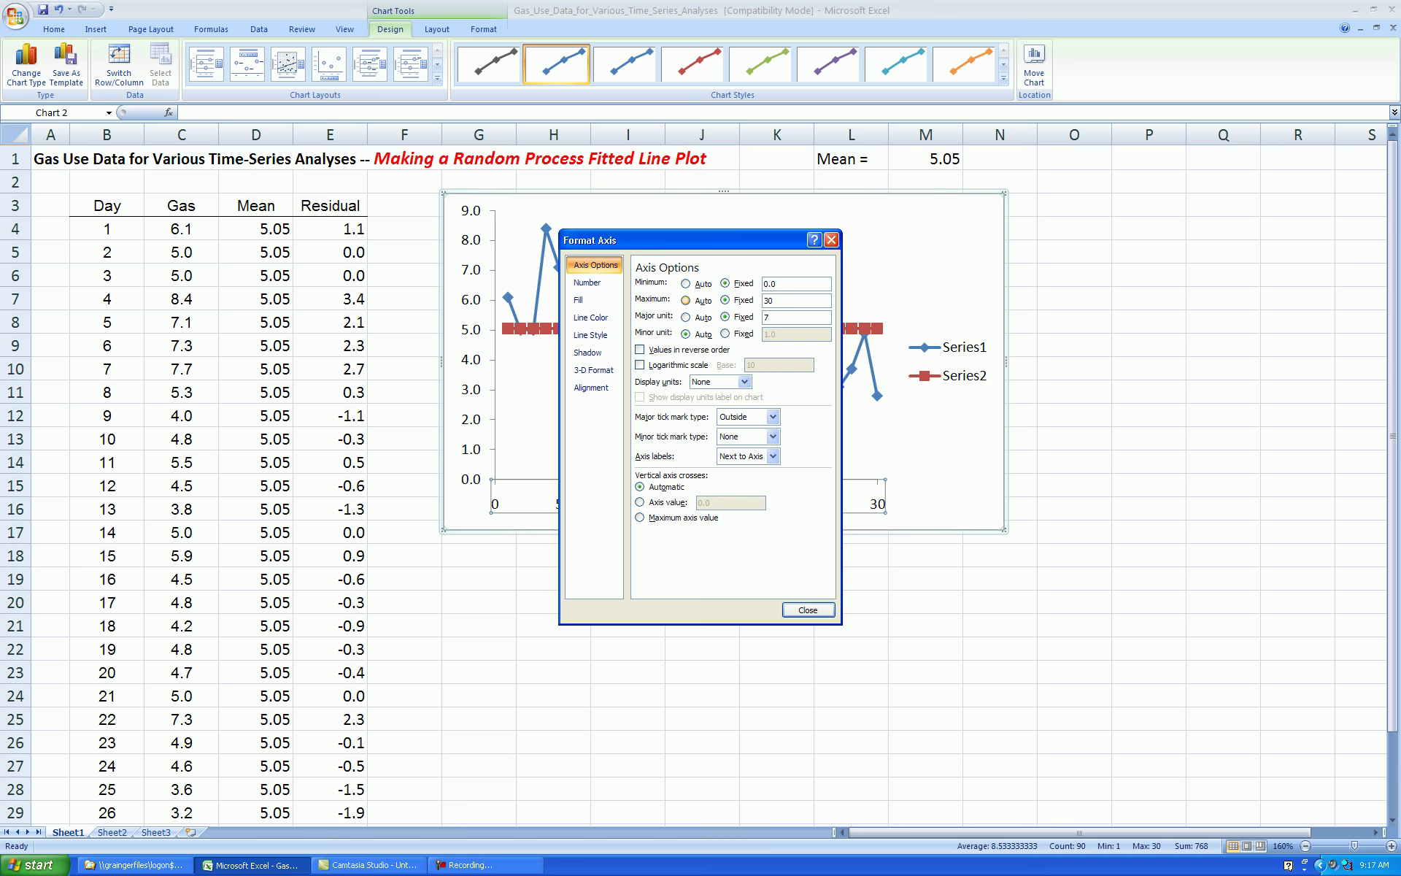
click(807, 609)
click(1082, 499)
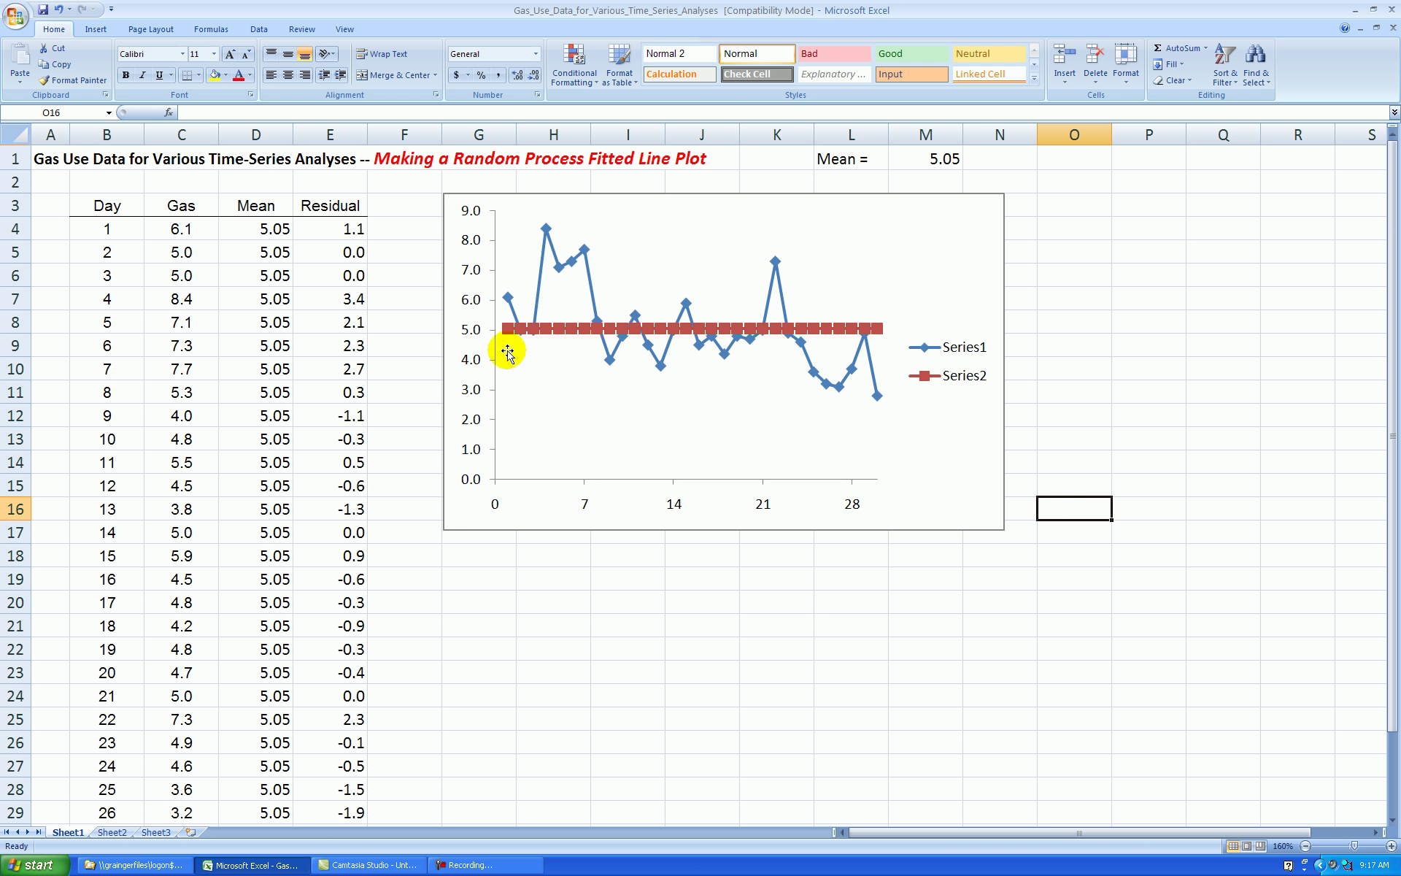
- Fix the vertical Gas axis to run from 2 to 9 in steps of 1
right_click(472, 327)
click(538, 474)
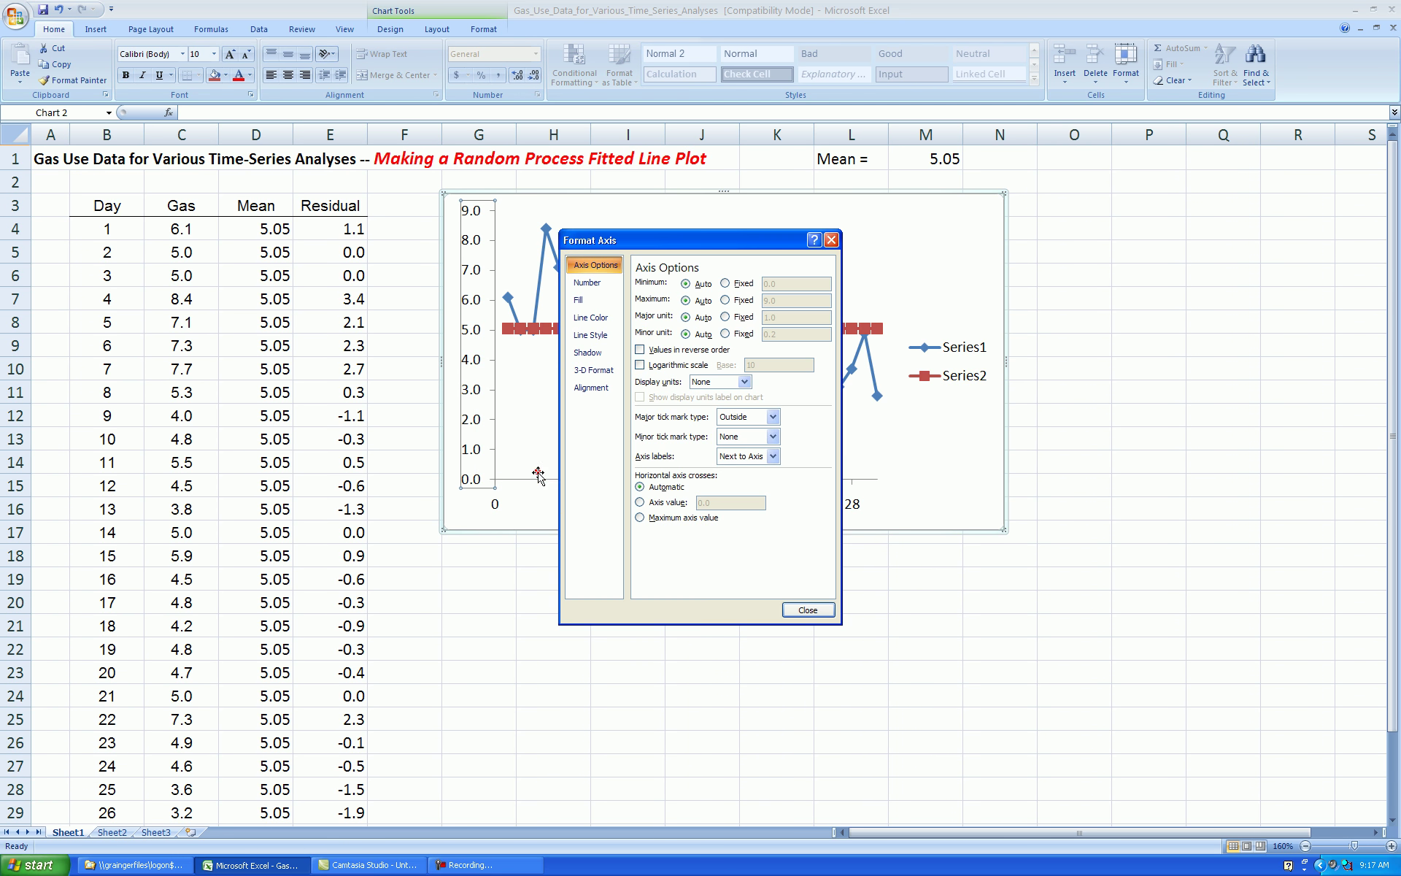
click(724, 283)
click(725, 300)
click(725, 317)
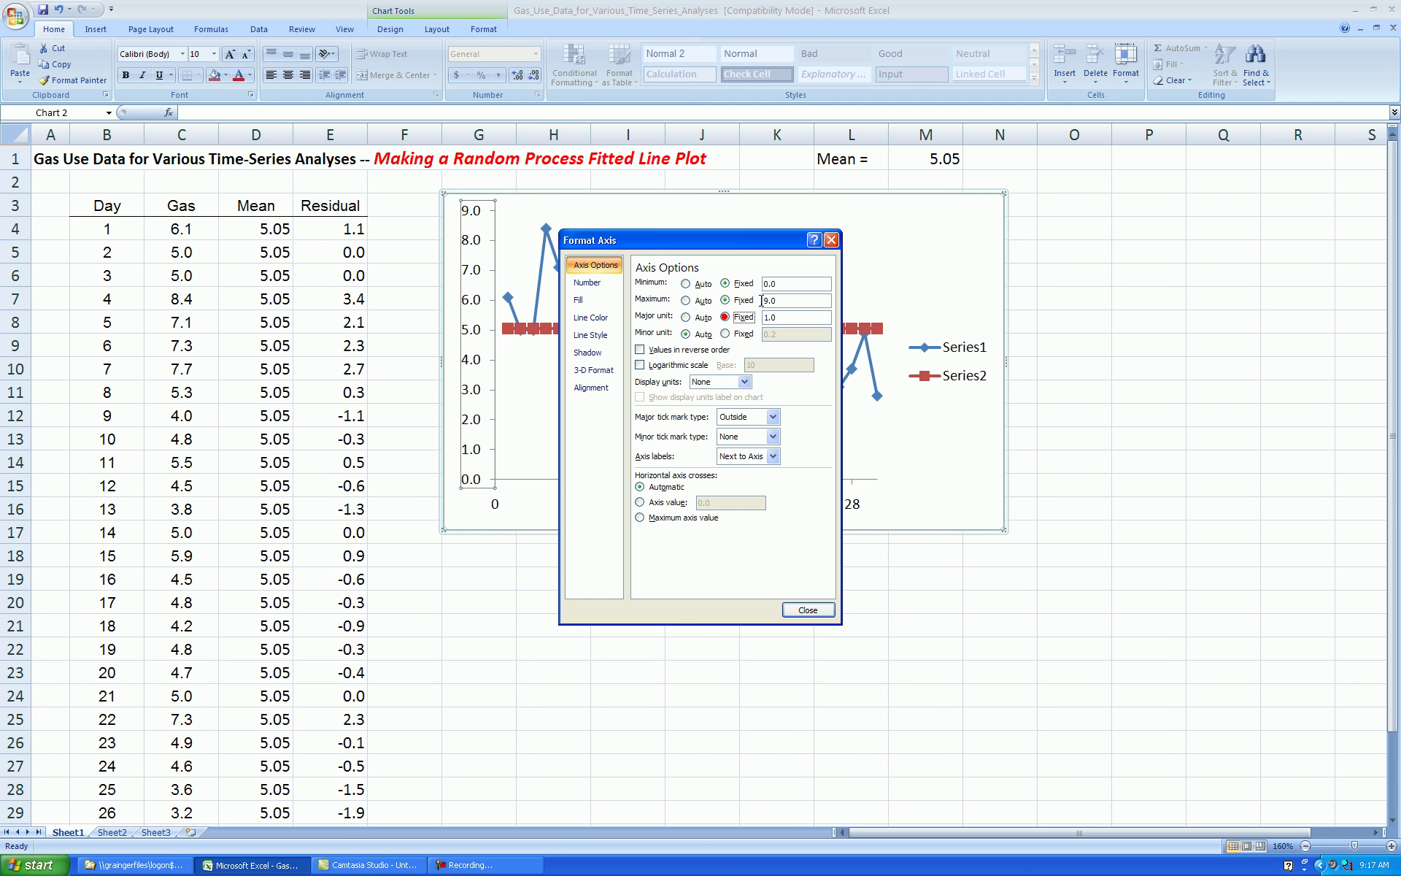
key(Tab)
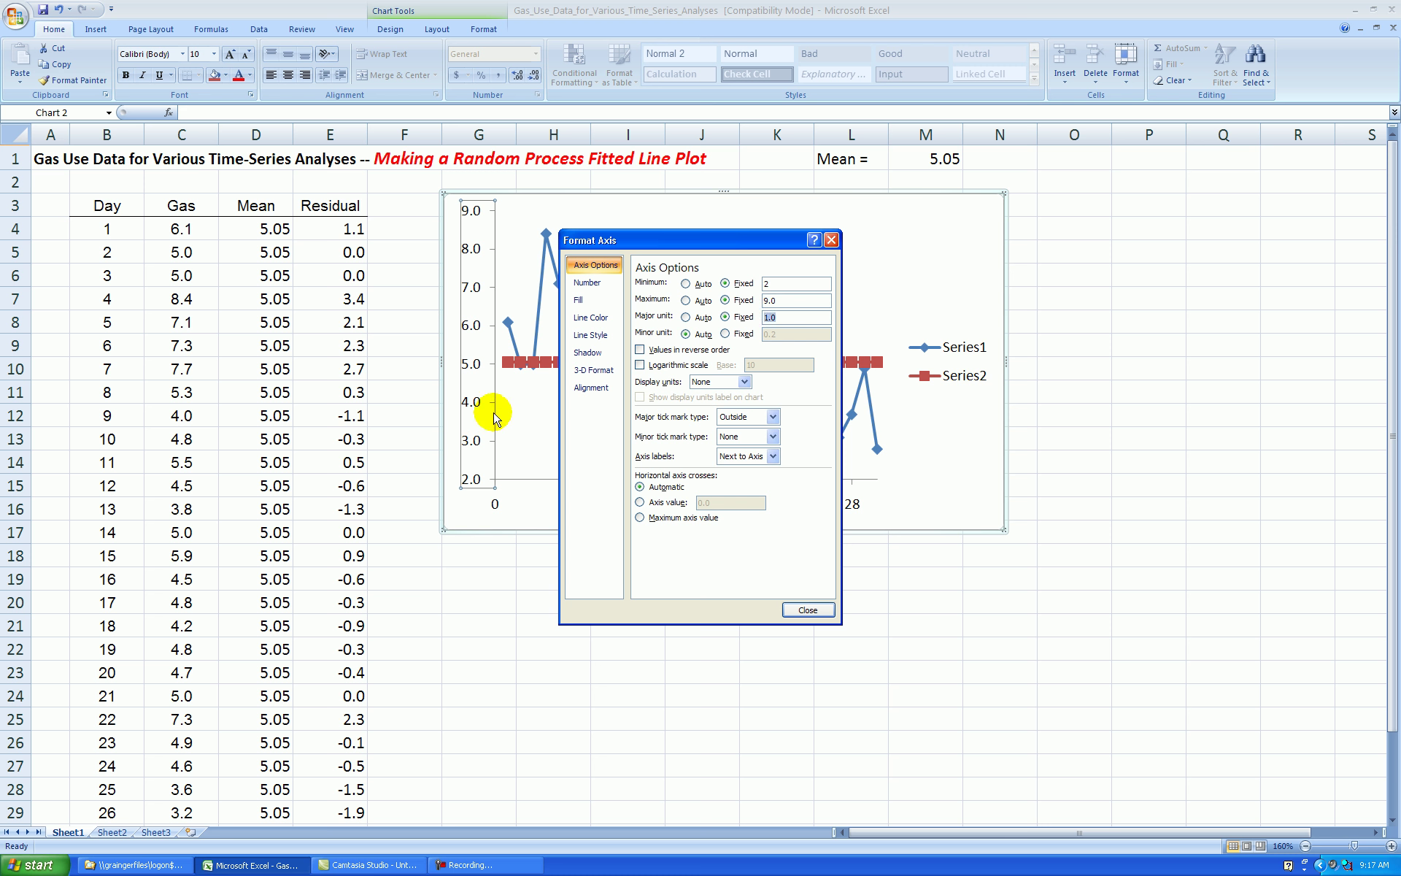
- Set the vertical axis number format to 0 decimal places
click(594, 284)
double_click(753, 284)
click(692, 281)
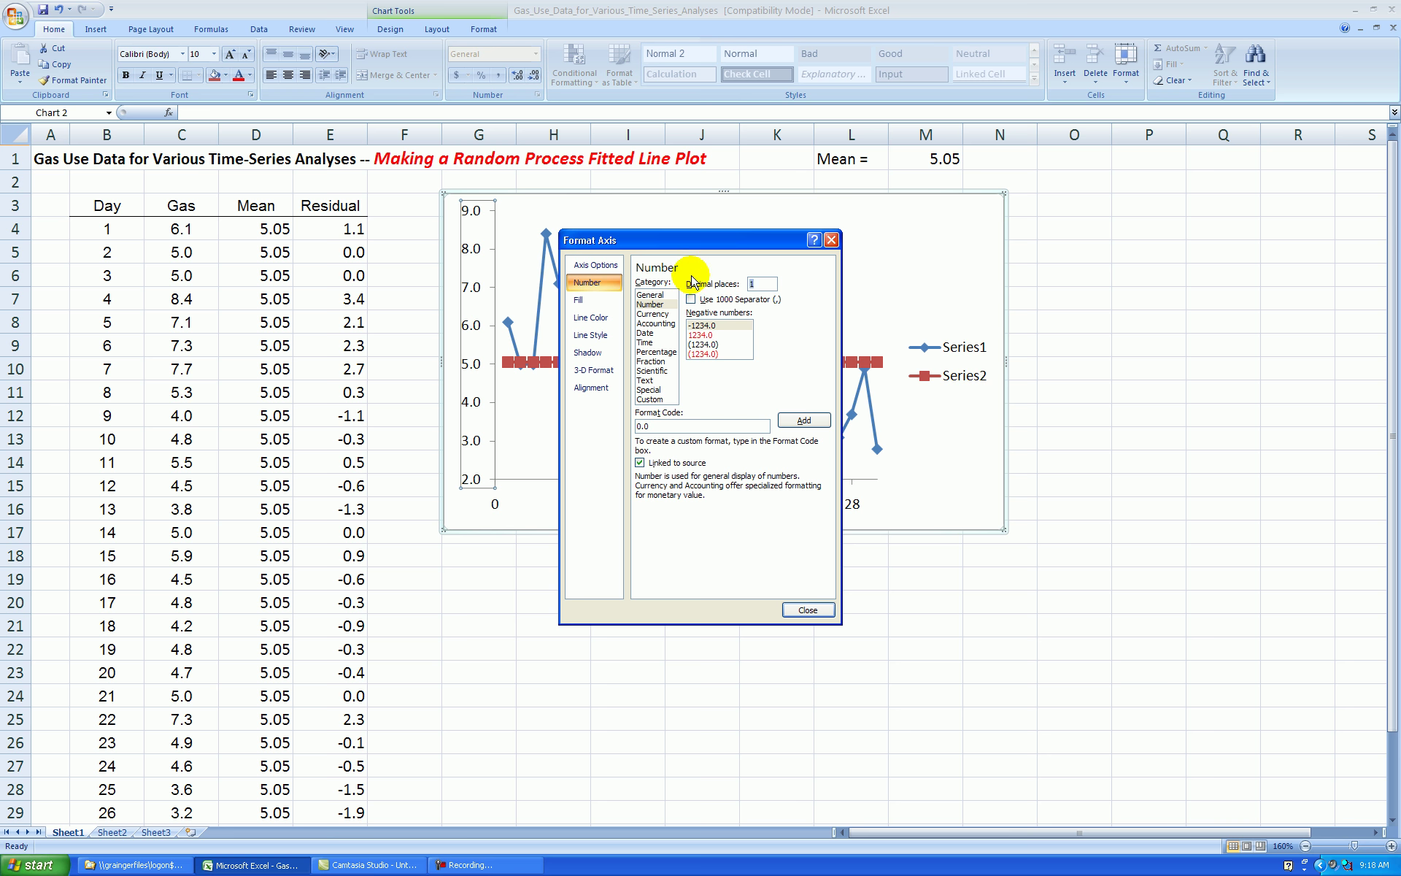
text(0)
click(805, 609)
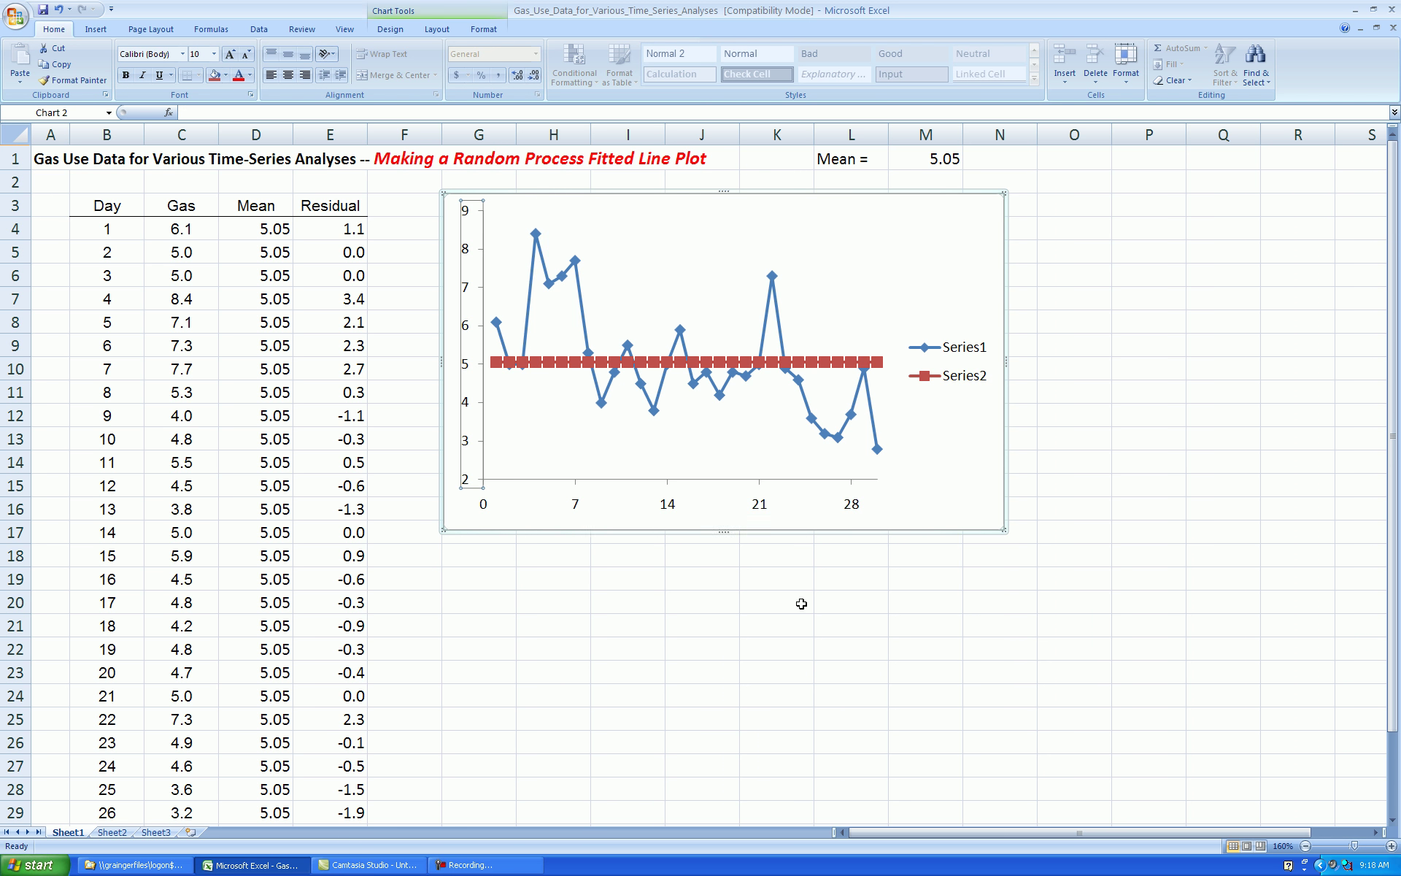
click(1022, 388)
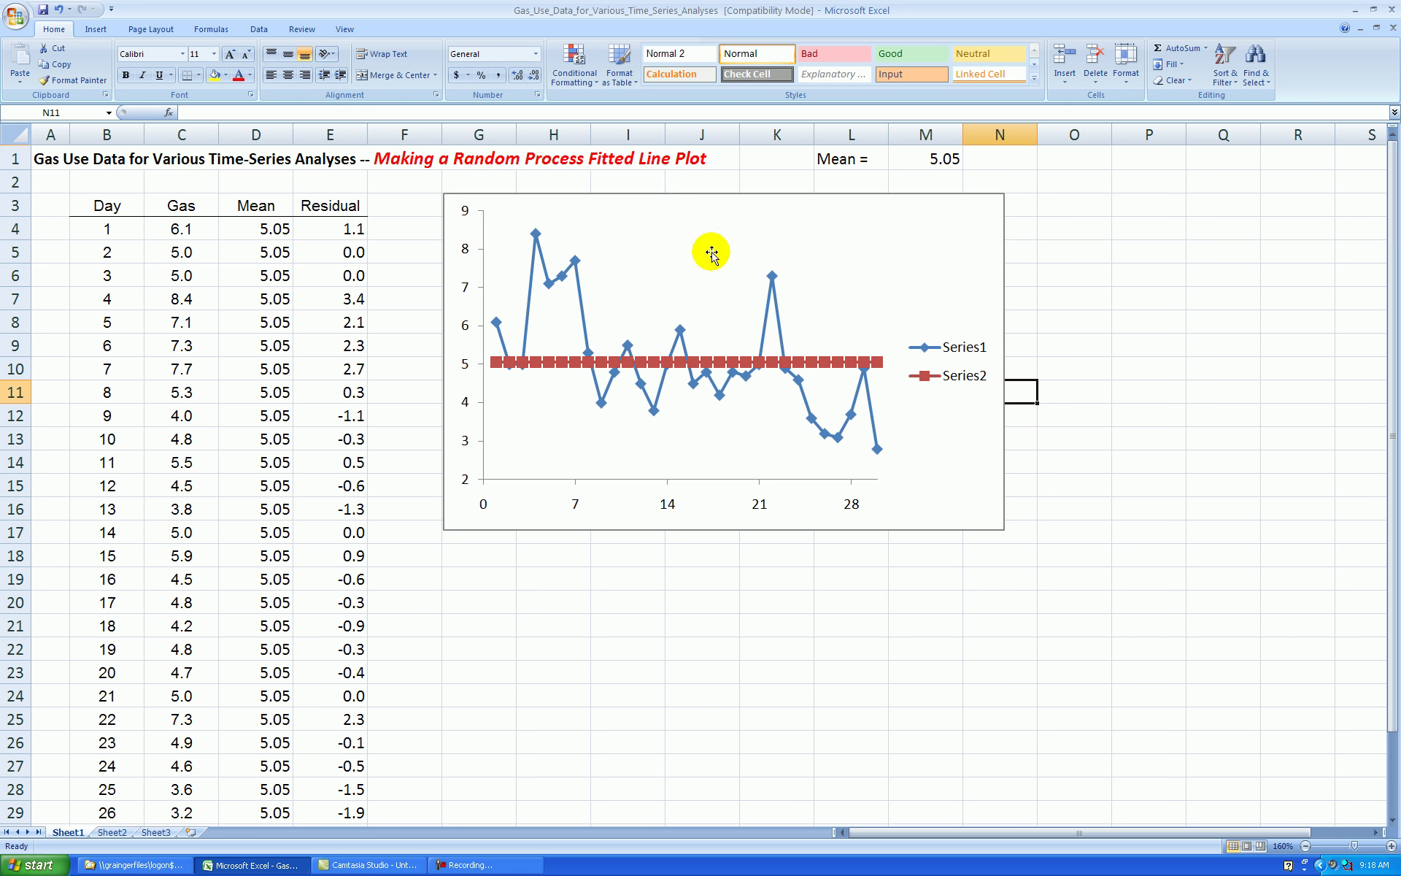
- In Select Data, rename Series1 to Actual
right_click(707, 312)
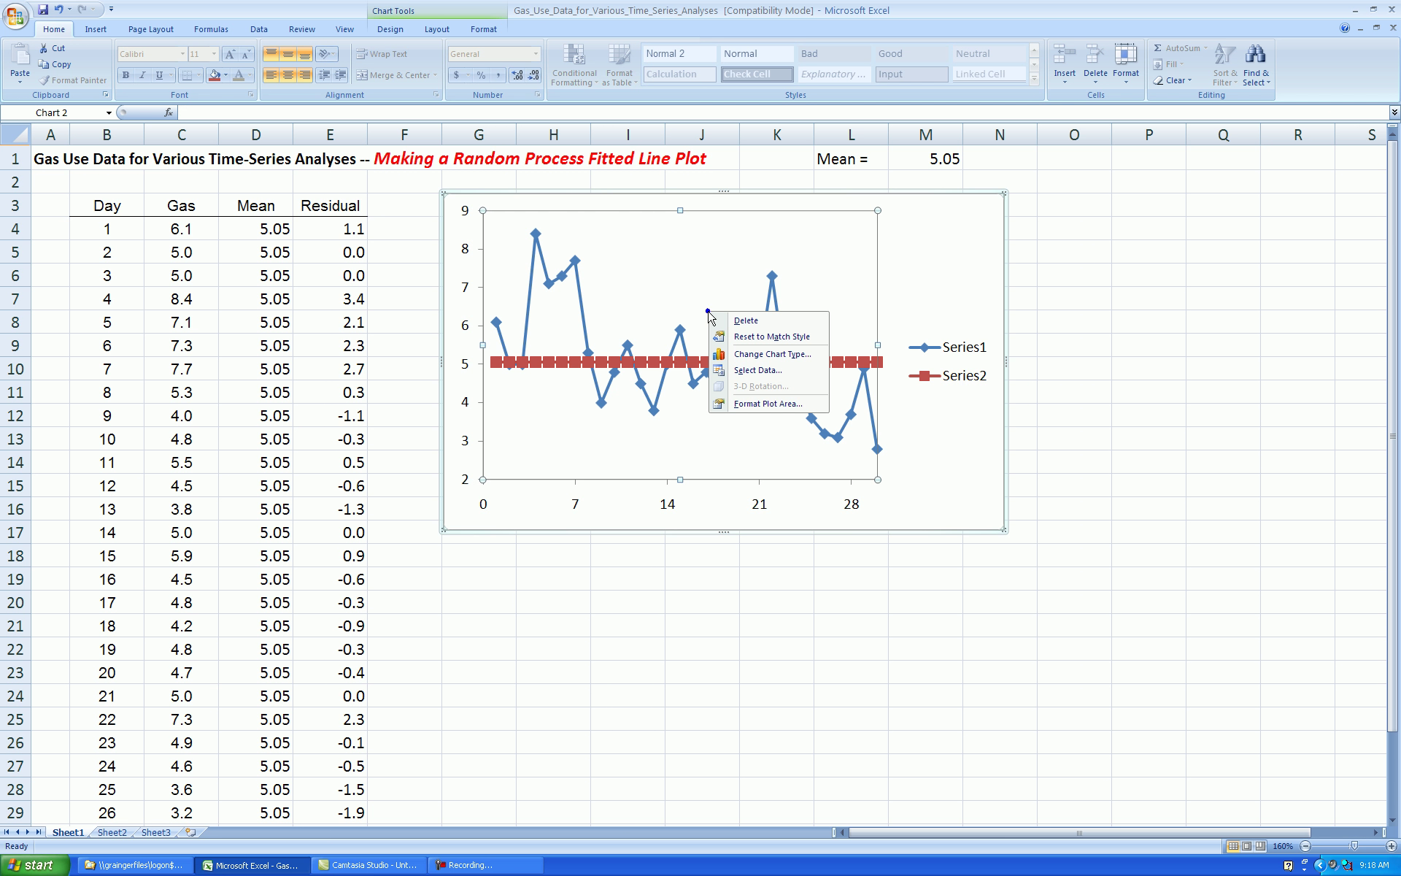
click(751, 370)
click(203, 205)
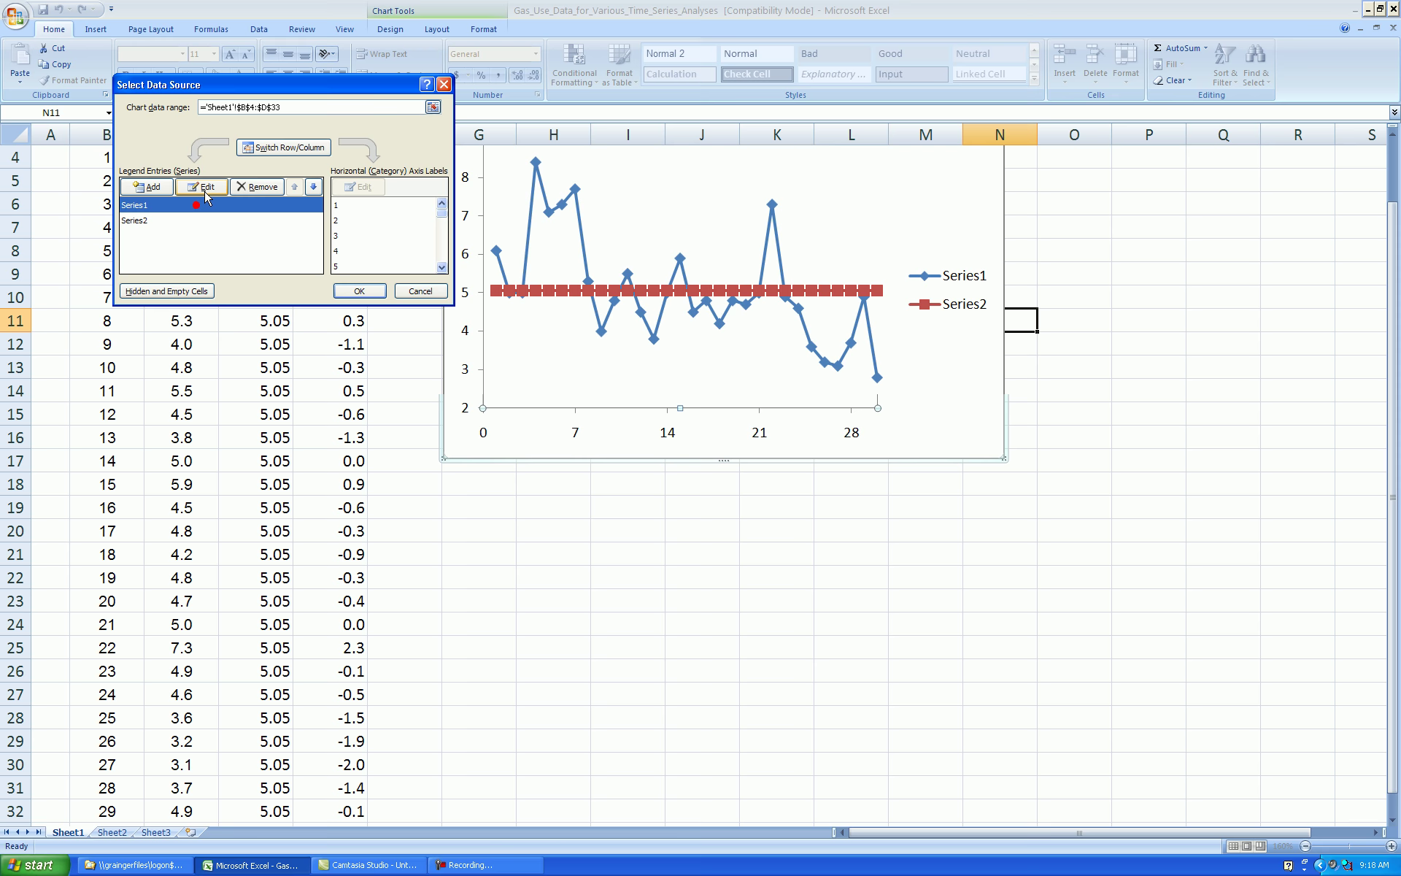
click(202, 187)
click(228, 179)
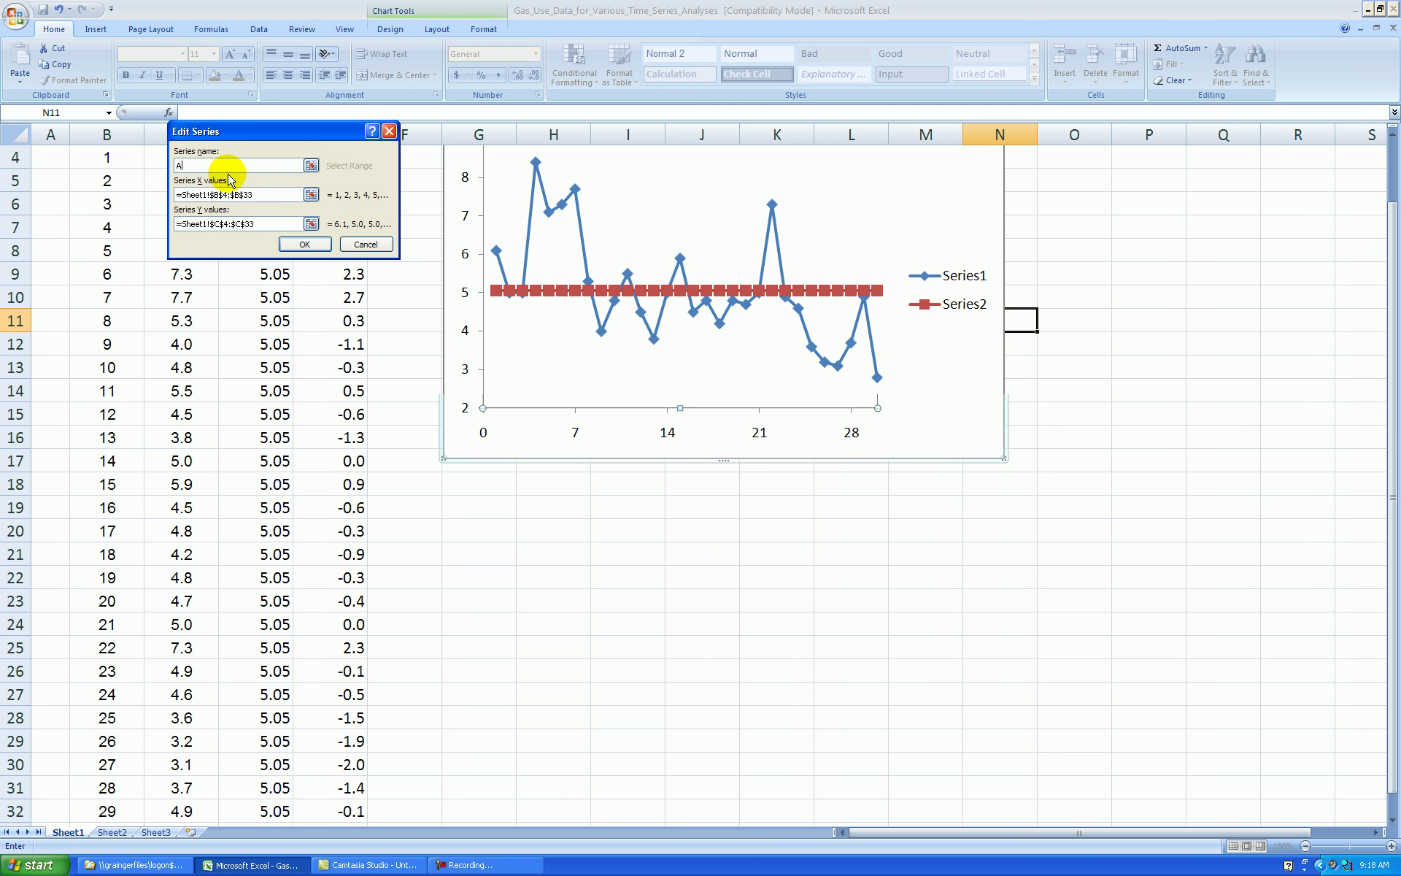
click(305, 243)
- Rename Series2 to Fitted and confirm the data source changes
click(188, 221)
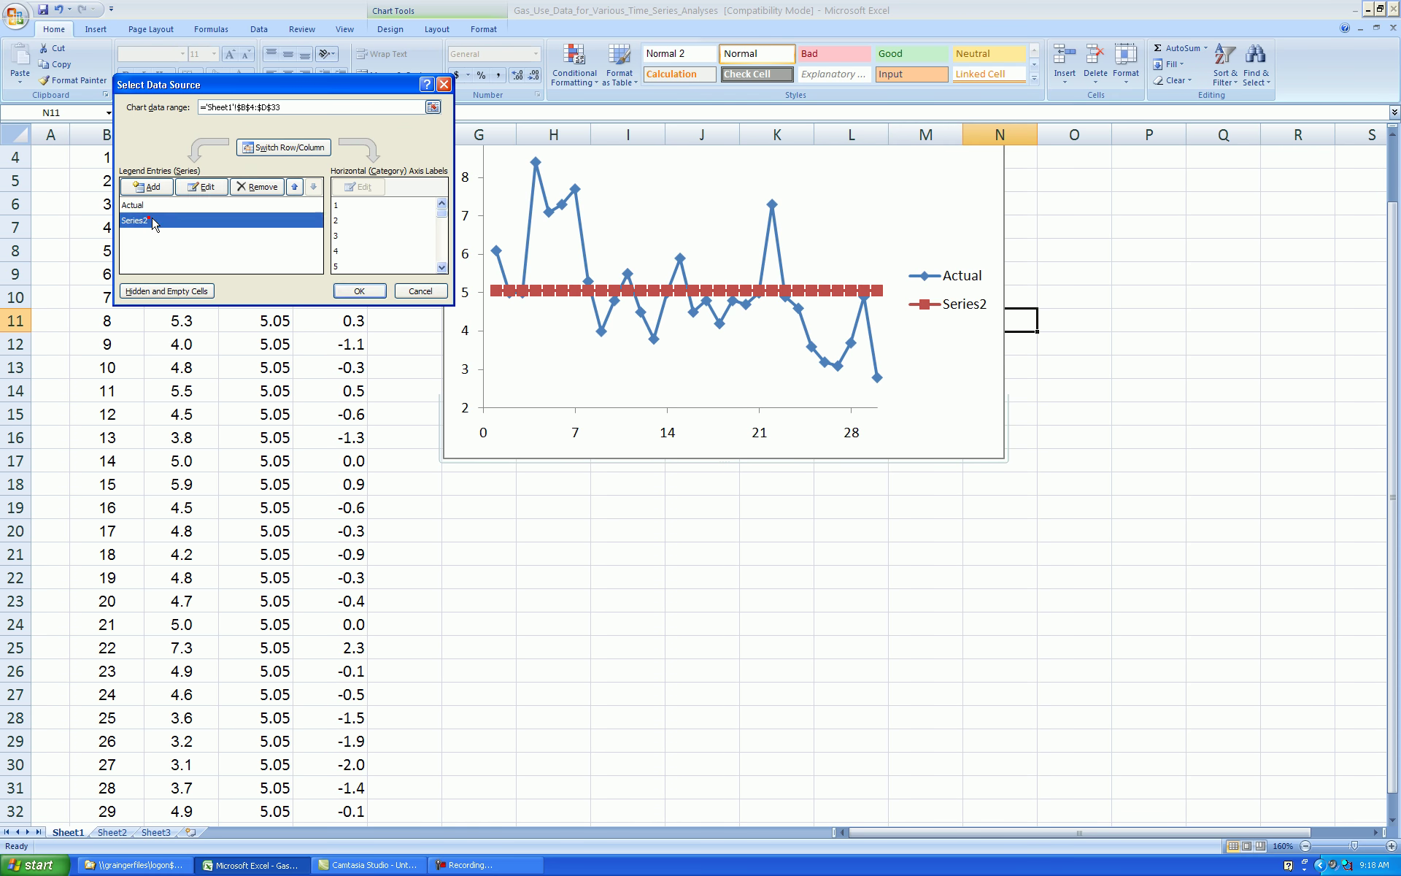
click(201, 186)
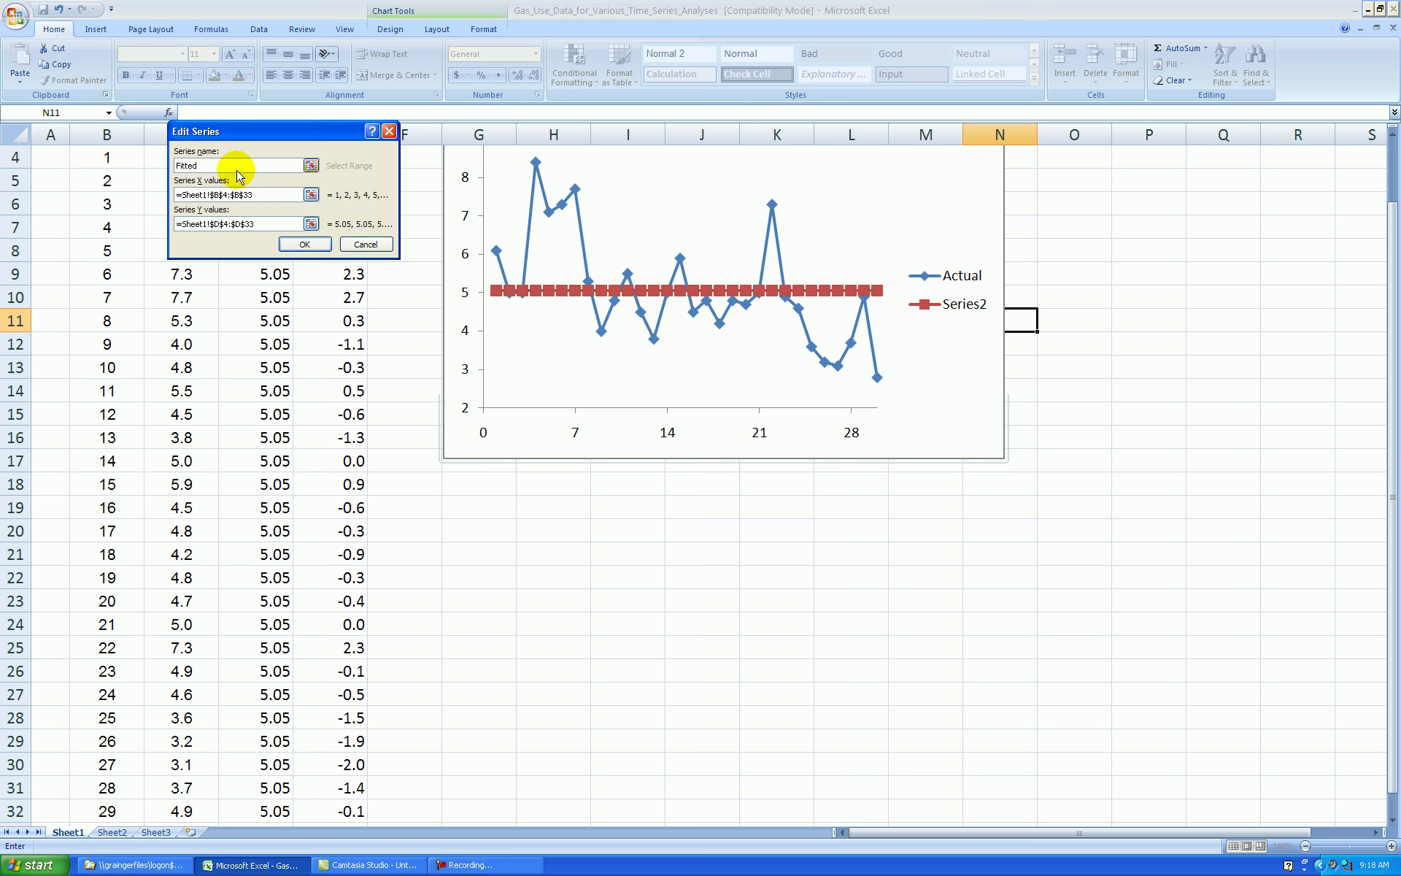
click(305, 244)
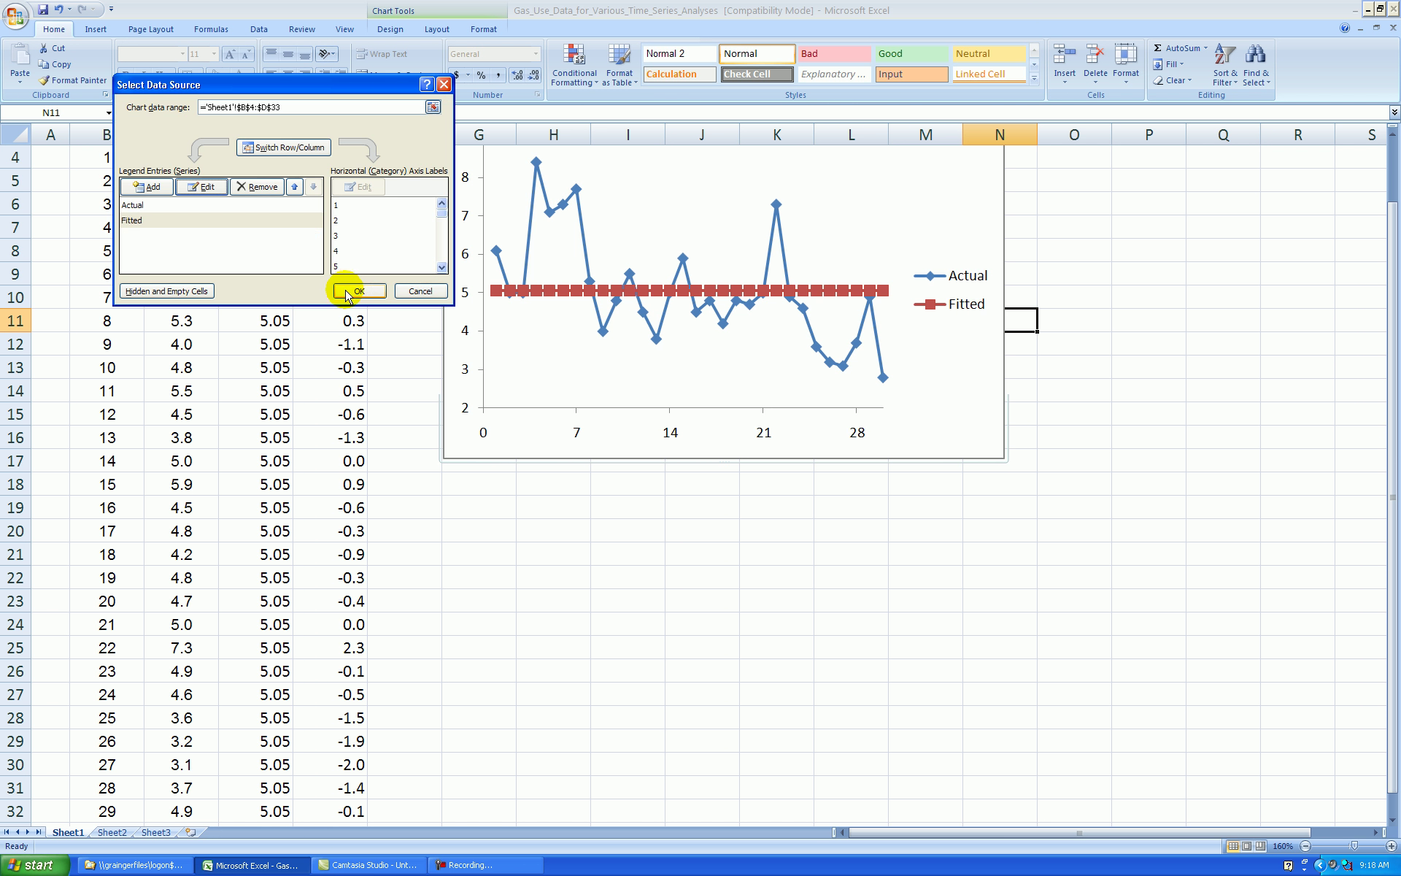
click(357, 291)
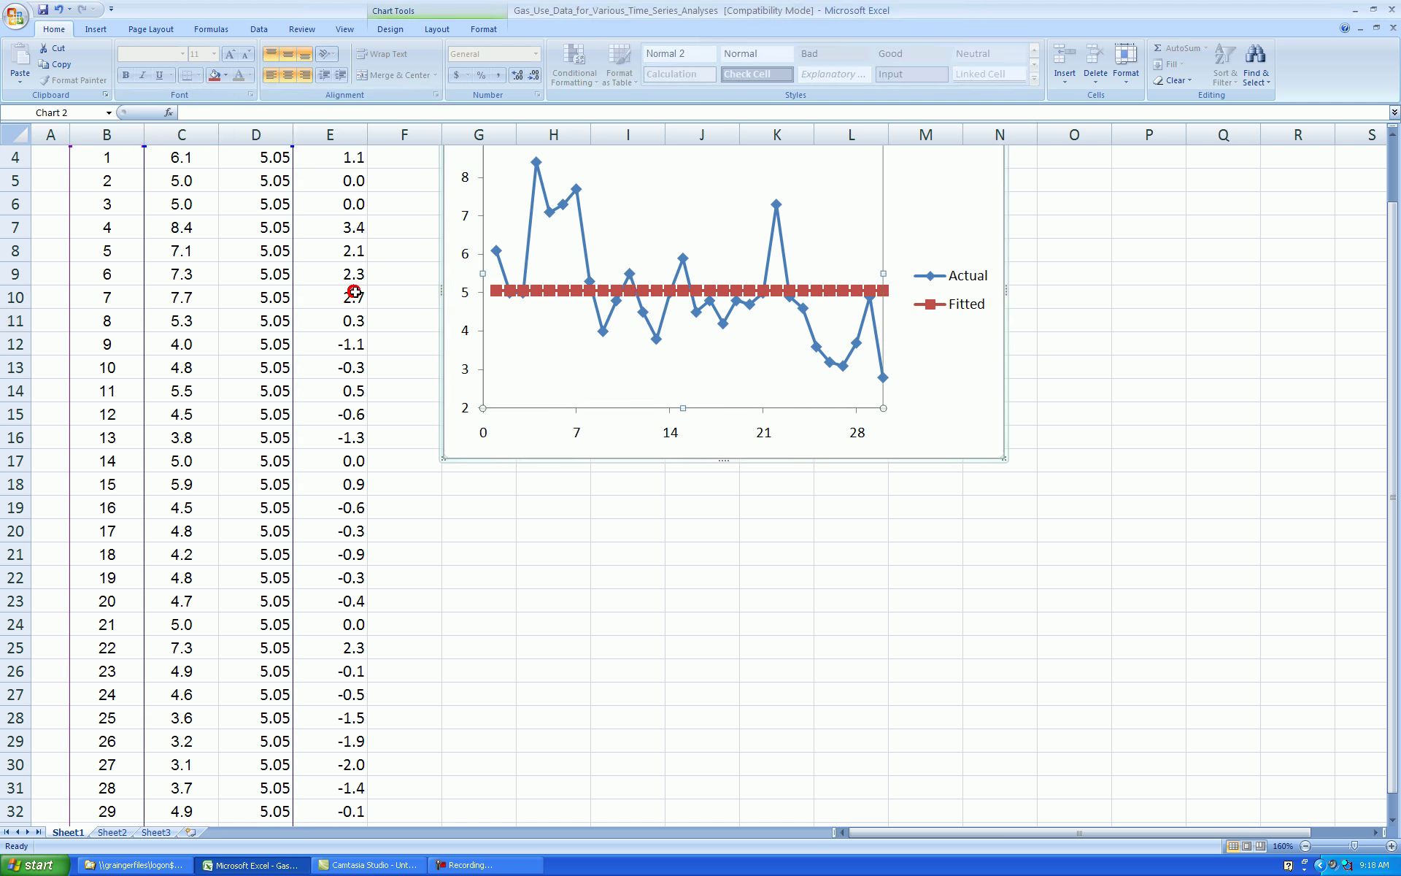
scroll(1111, 365, up, 1)
click(1105, 366)
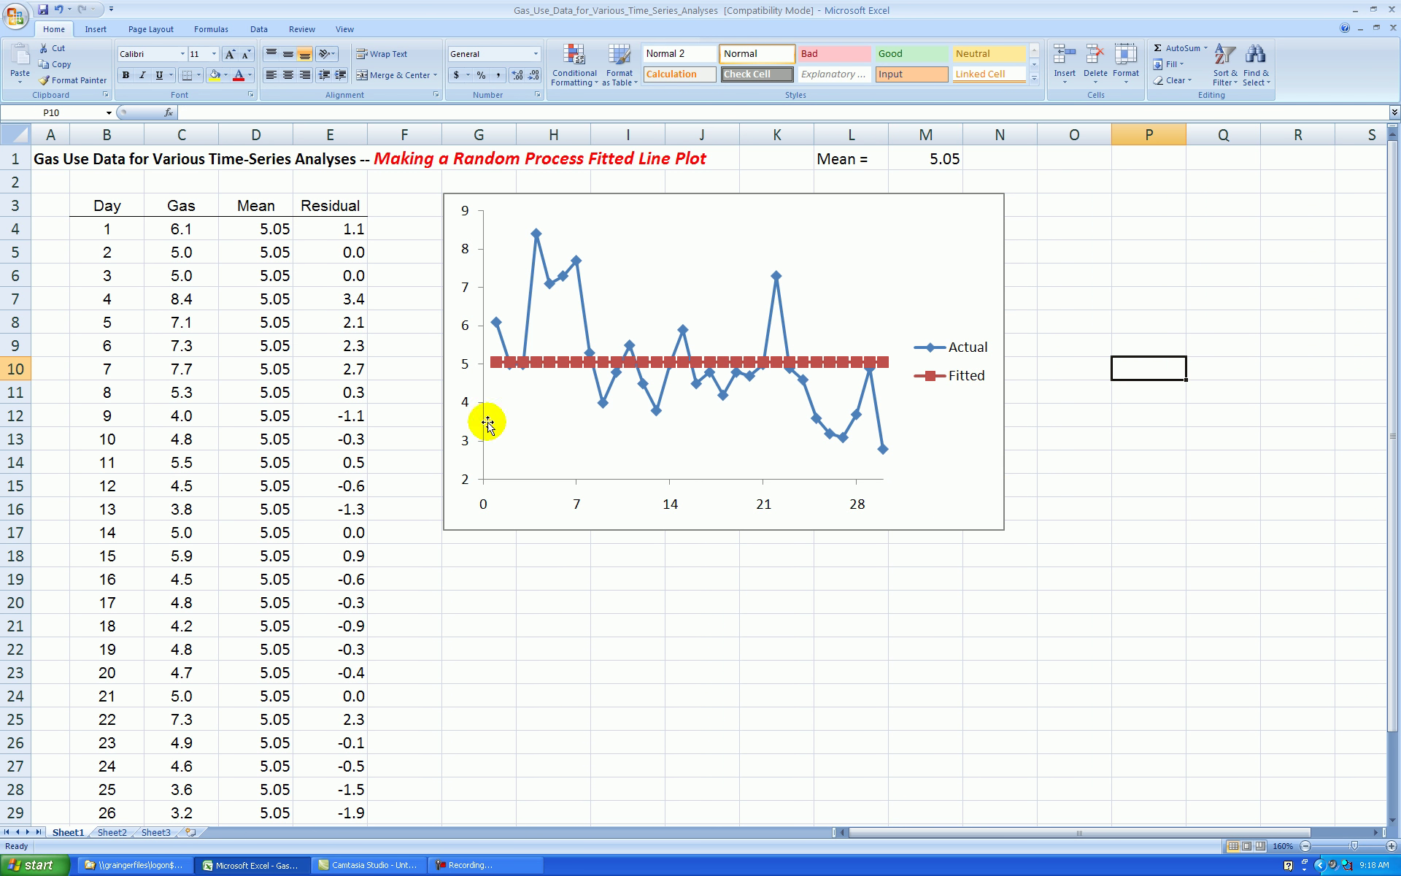
- Add the title 'Day Index' below the horizontal axis
click(949, 508)
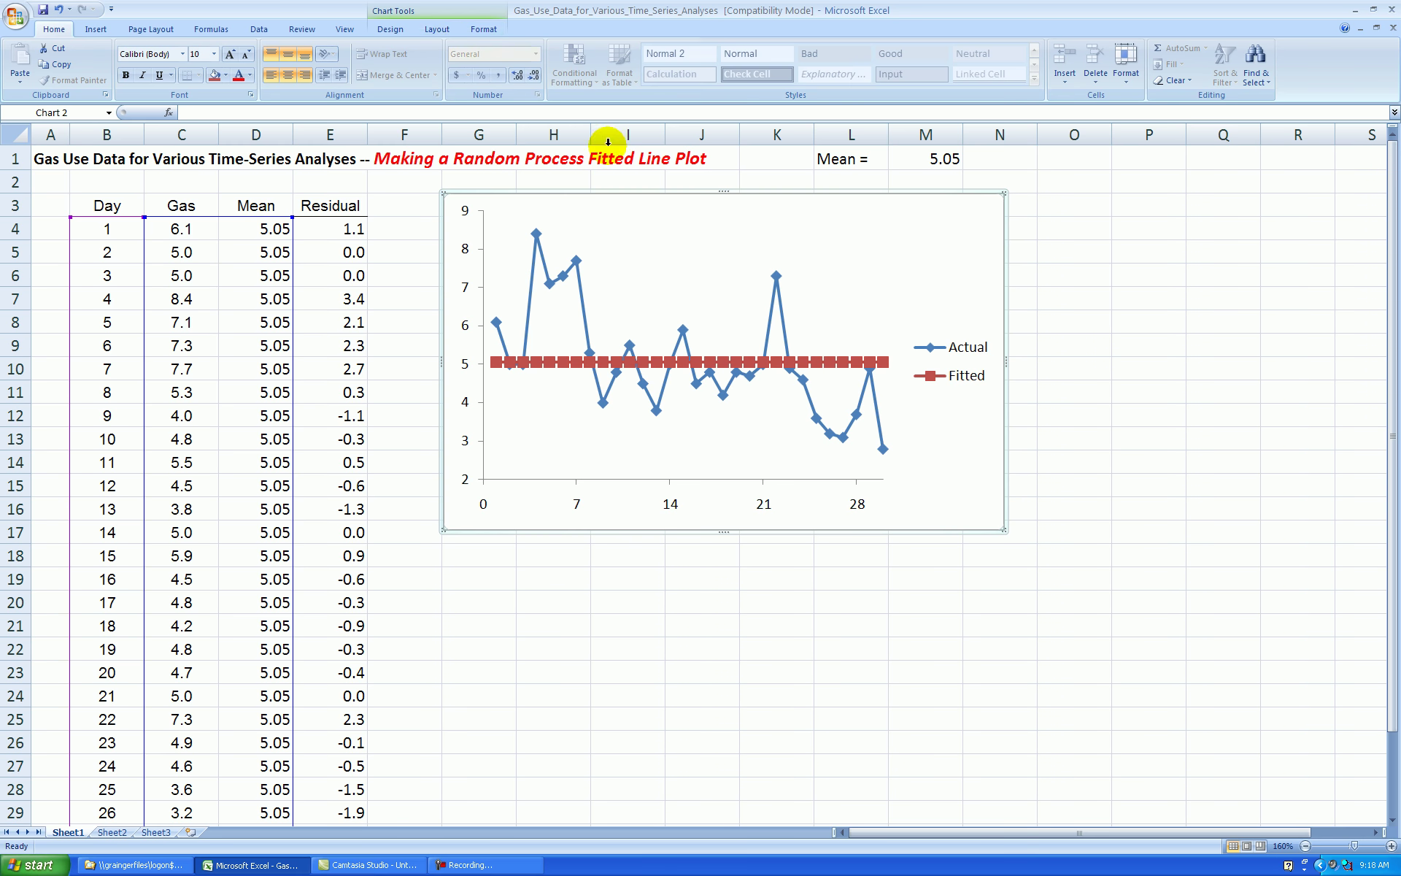
click(439, 29)
click(261, 79)
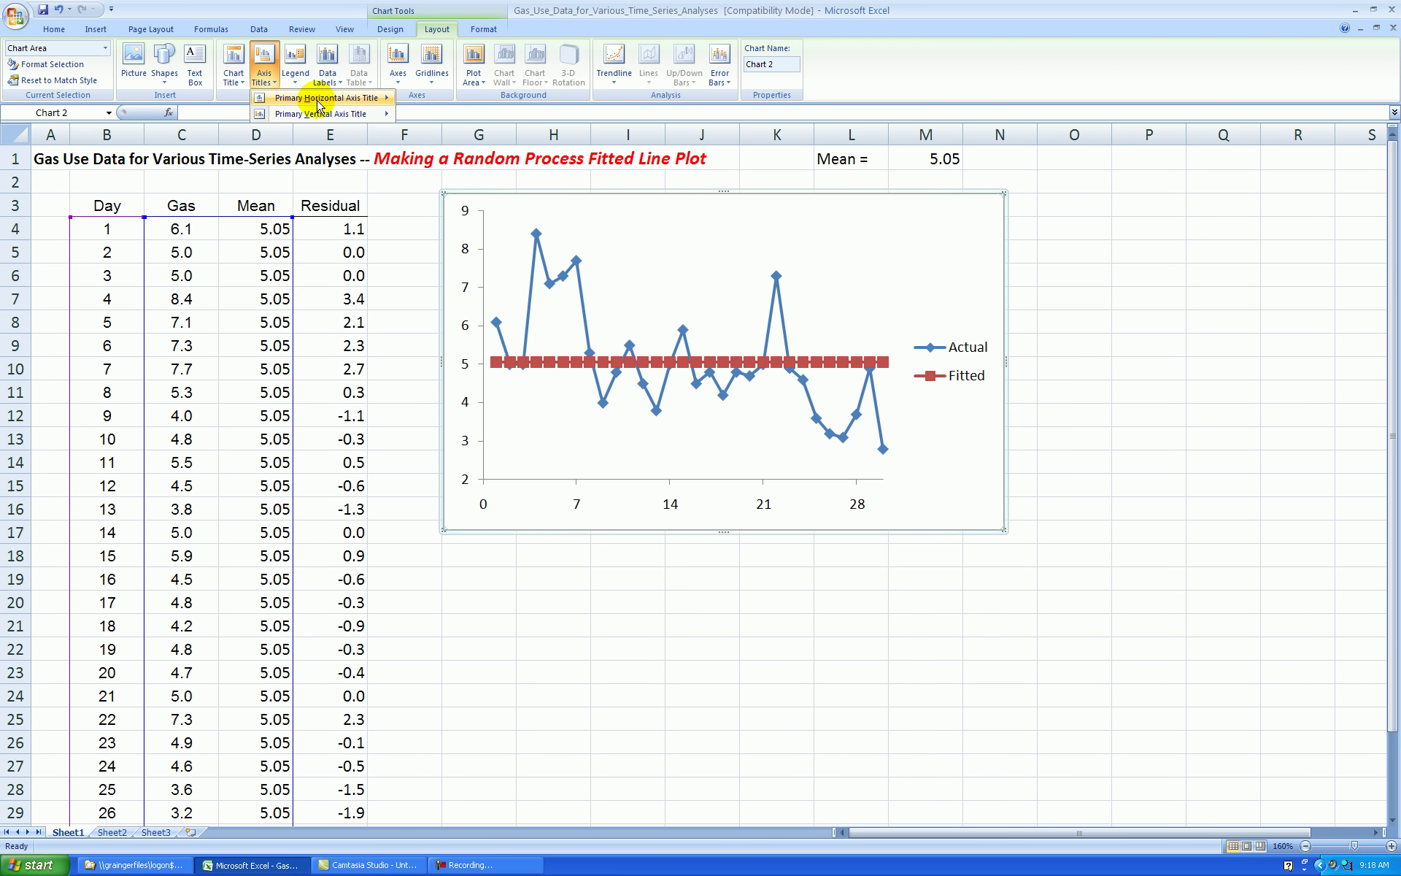
mouse_move(328, 97)
click(469, 135)
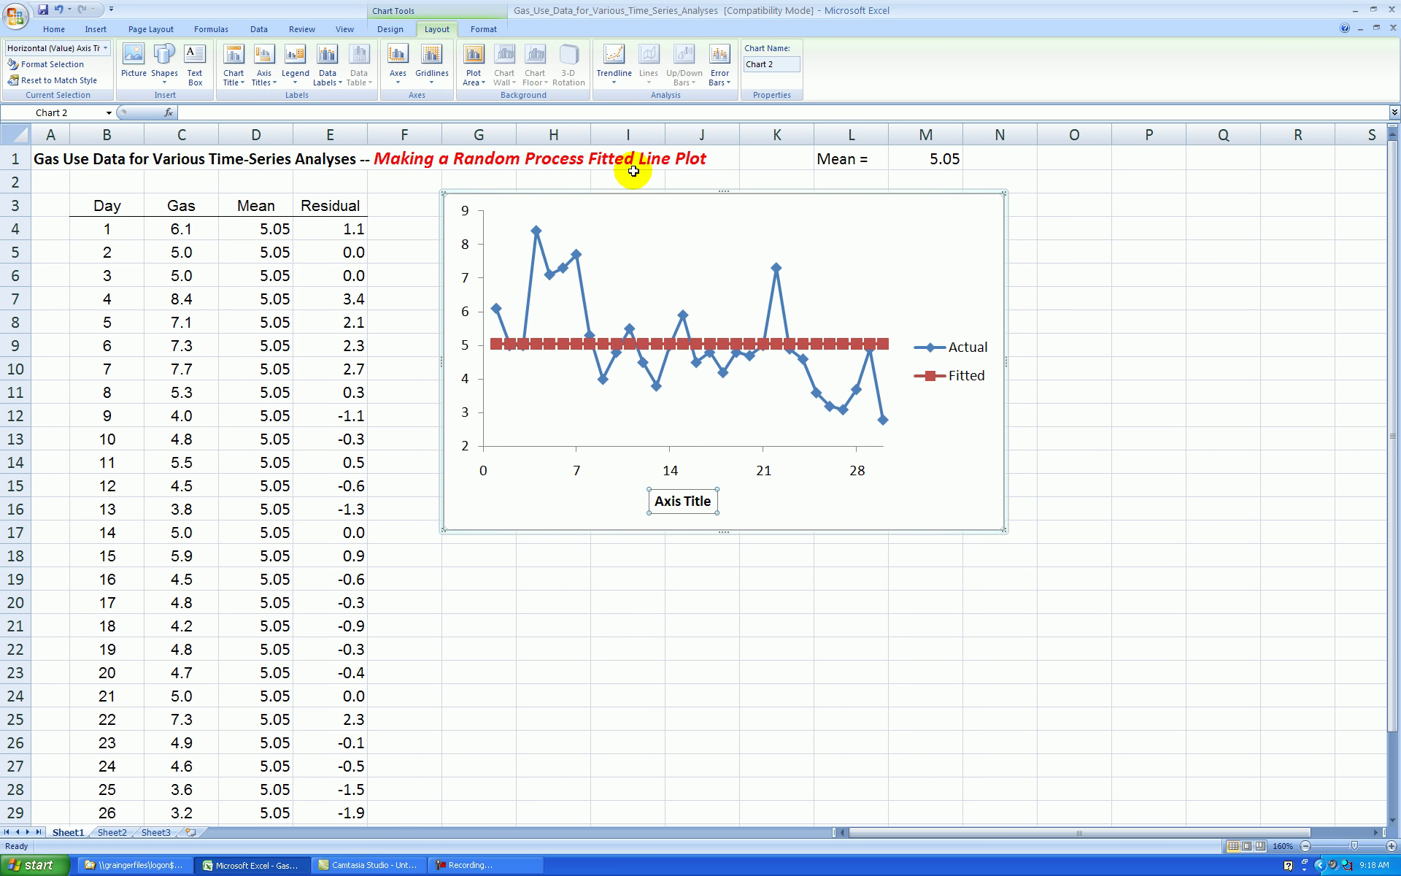
text(Day Index)
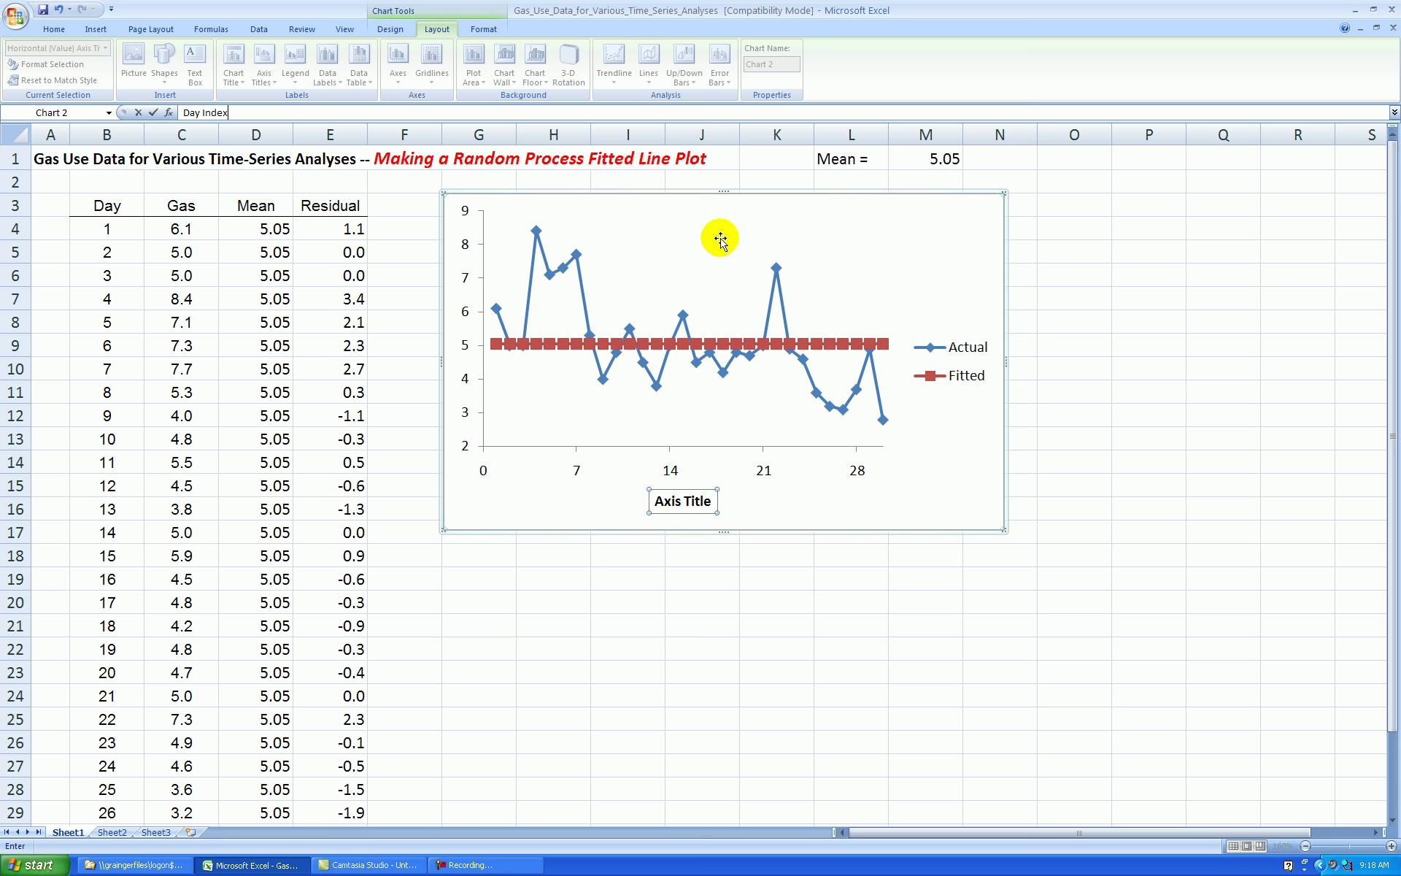
click(910, 475)
- Add a rotated vertical axis title 'Gas Use'
click(264, 85)
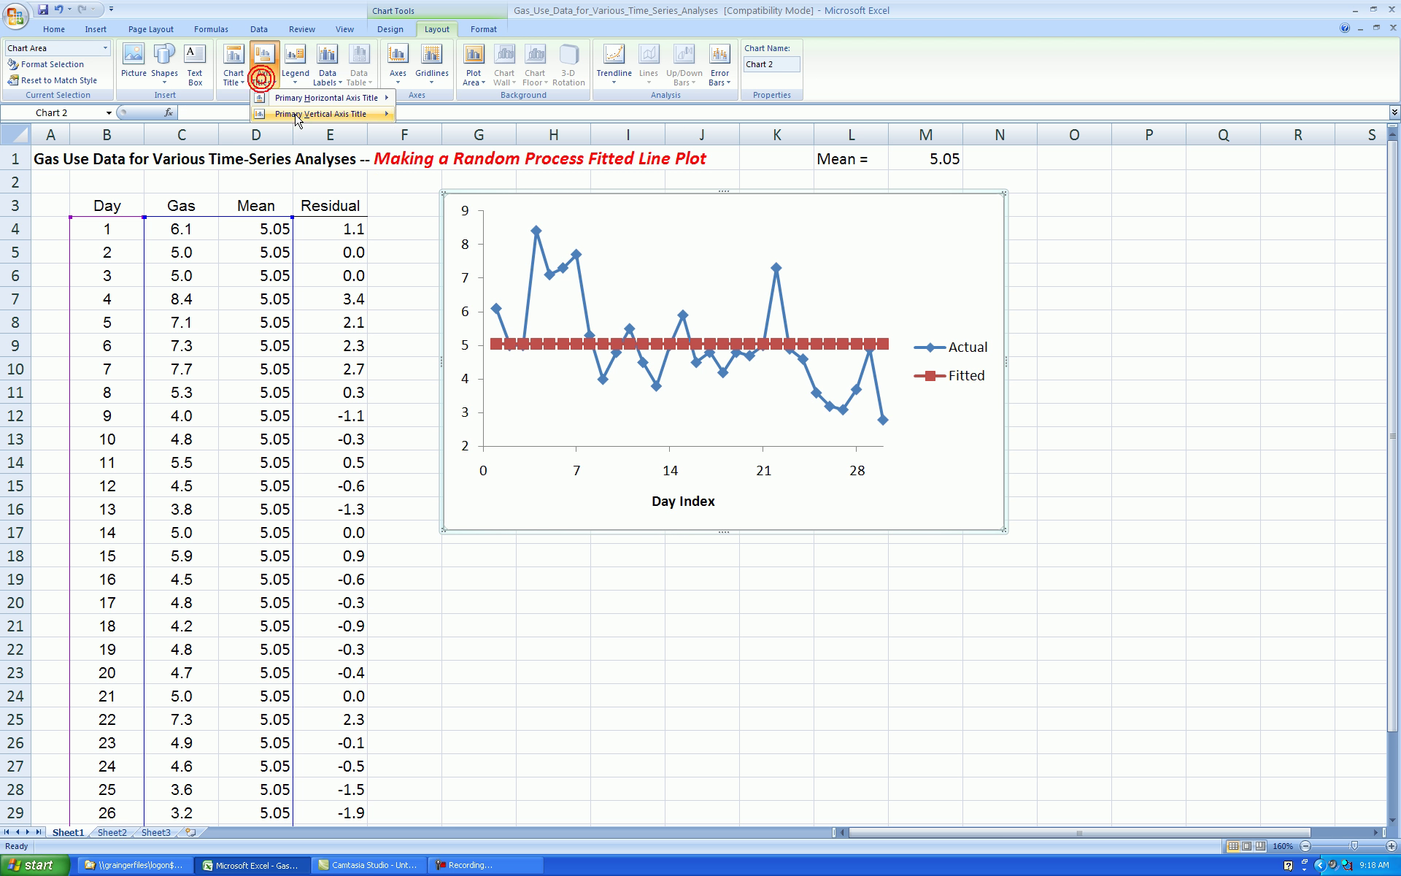
mouse_move(306, 118)
click(501, 166)
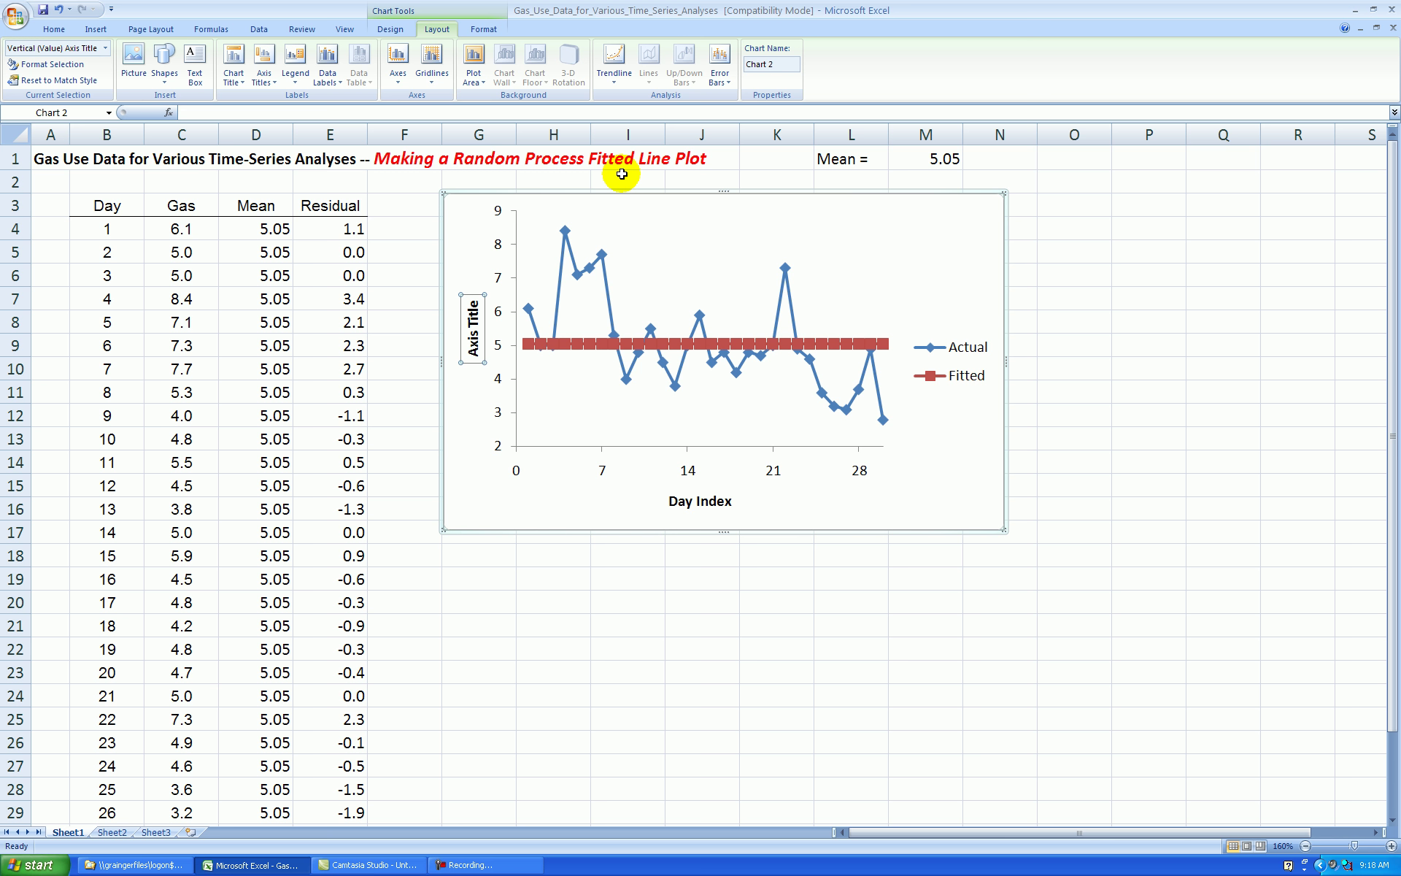
text(Gas Use)
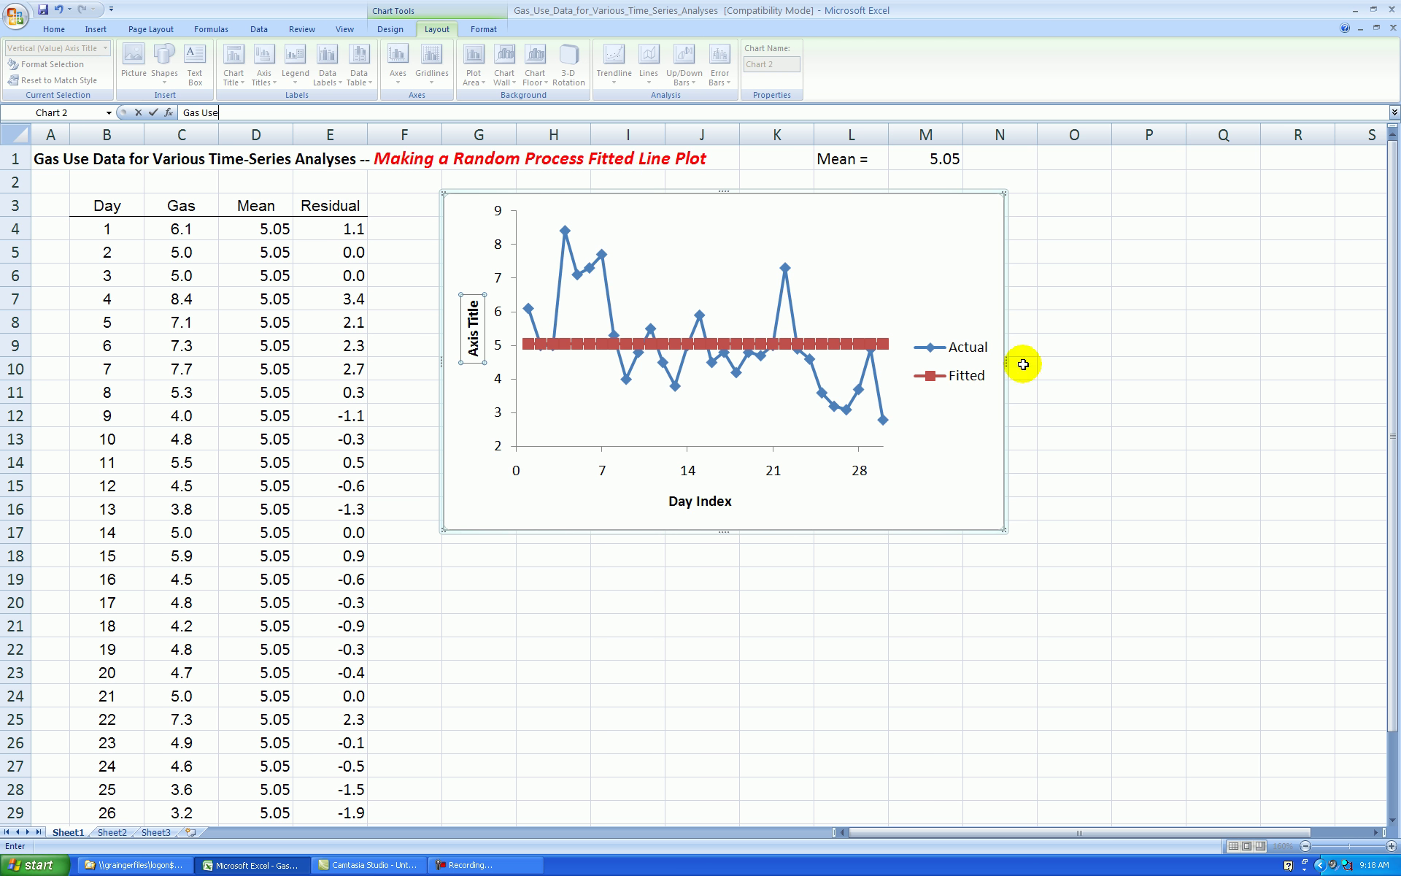
click(1074, 368)
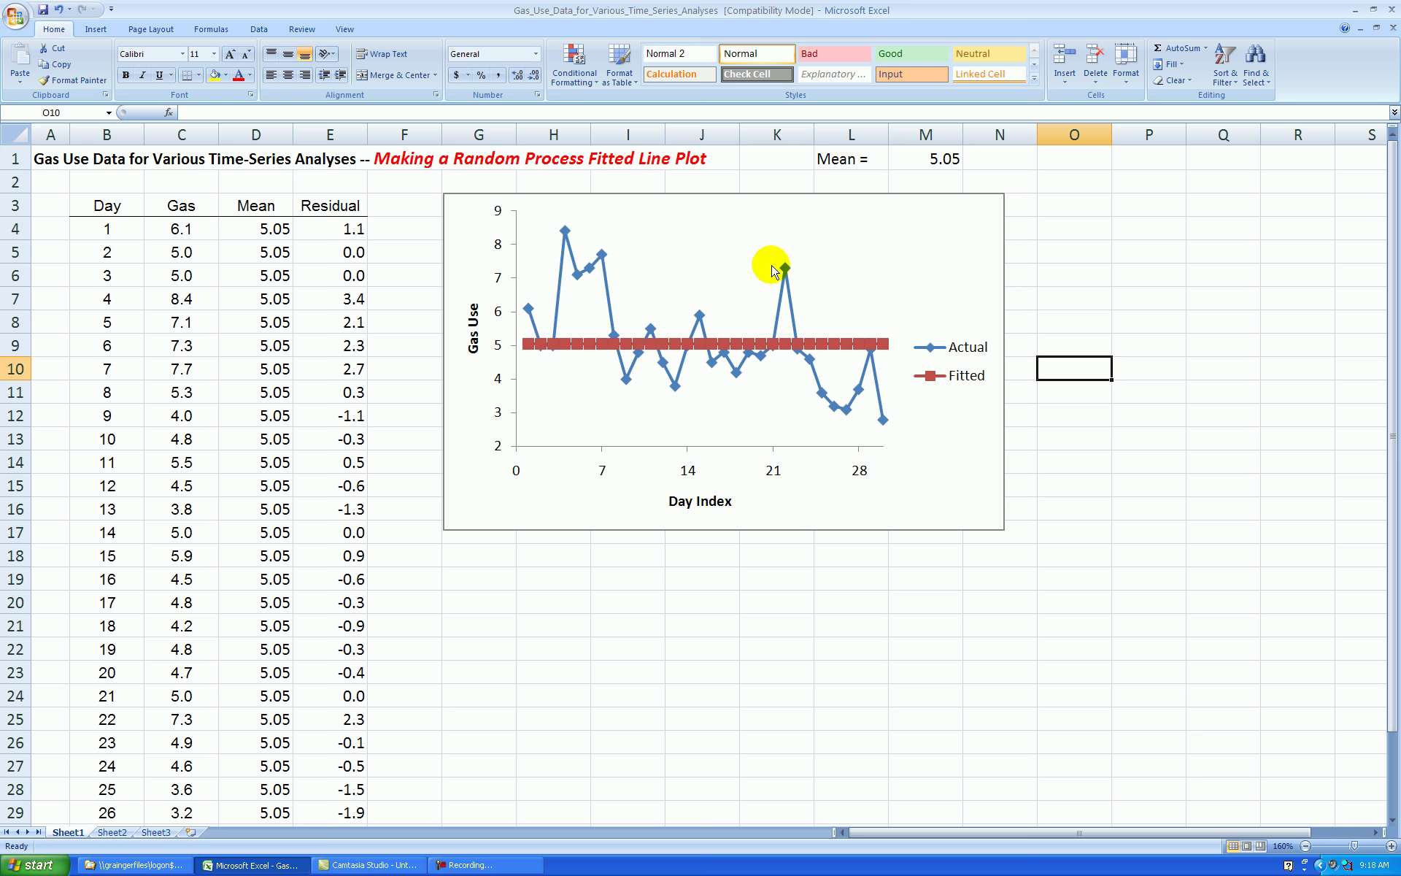
- Nudge the chart slightly lower, raise its top edge, and widen it to the right
click(942, 519)
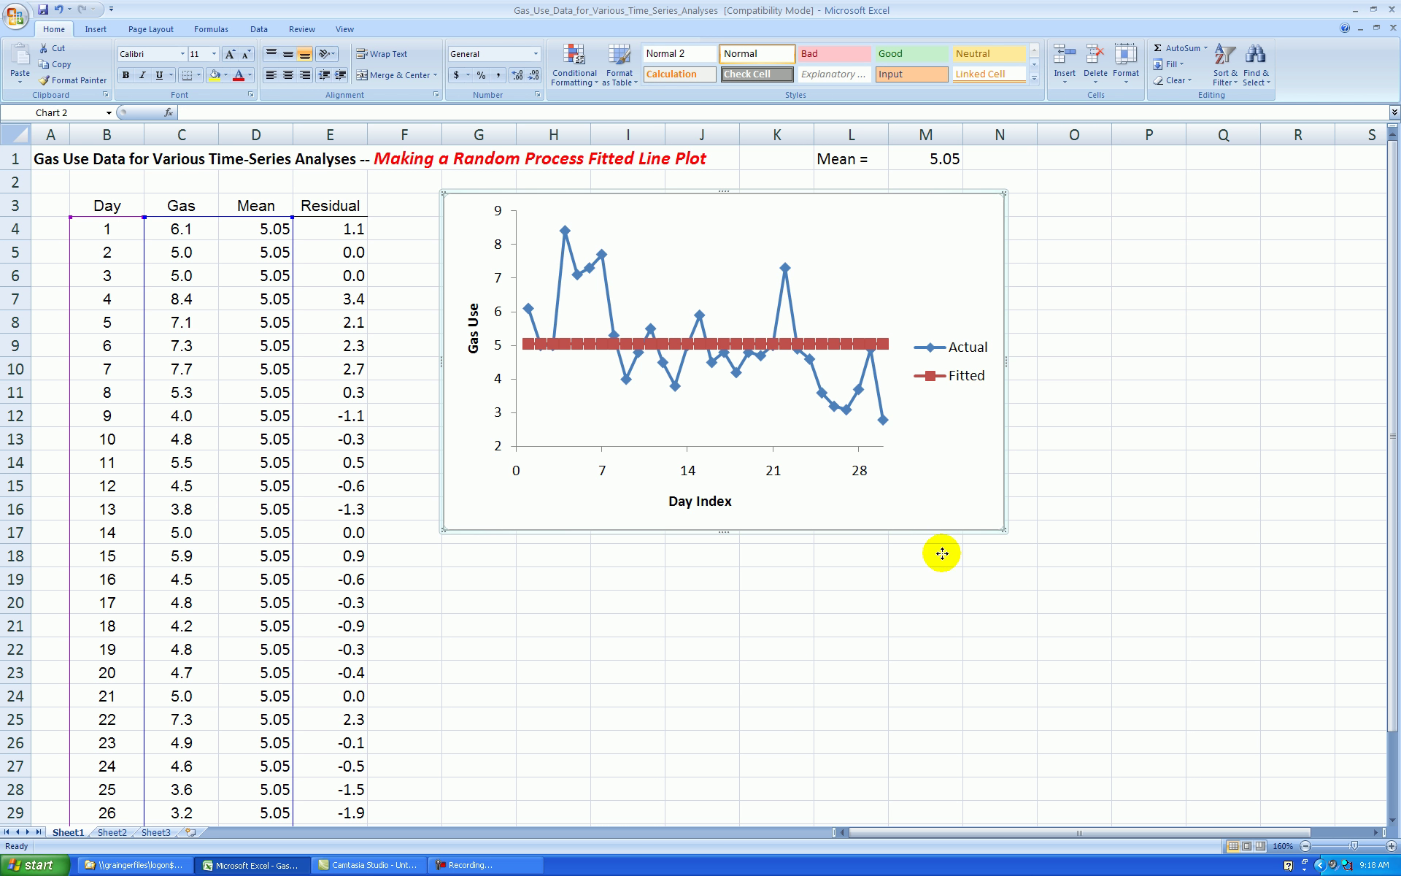
drag(942, 553, 942, 555)
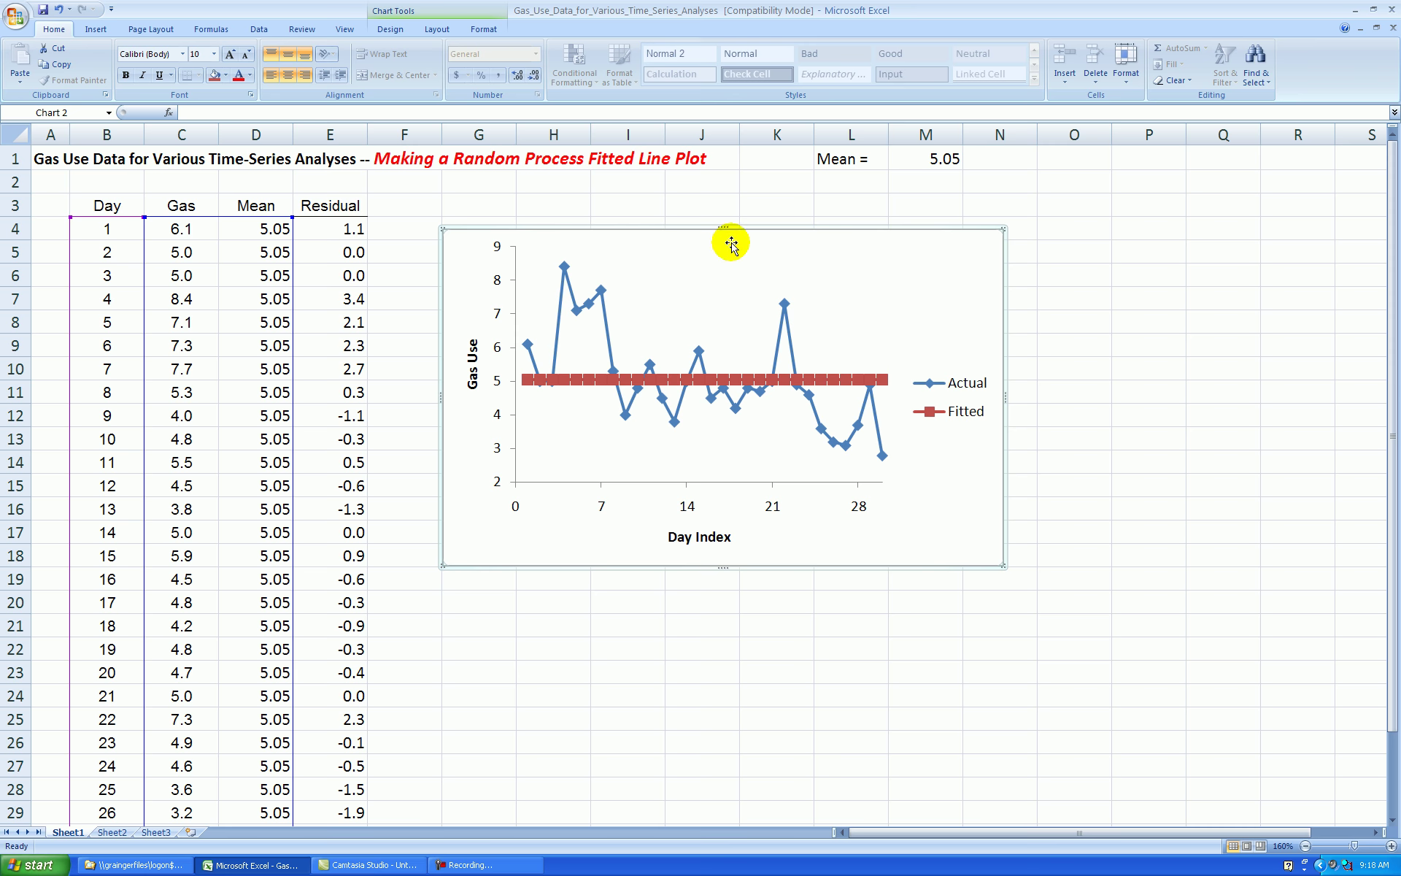
drag(724, 229, 722, 217)
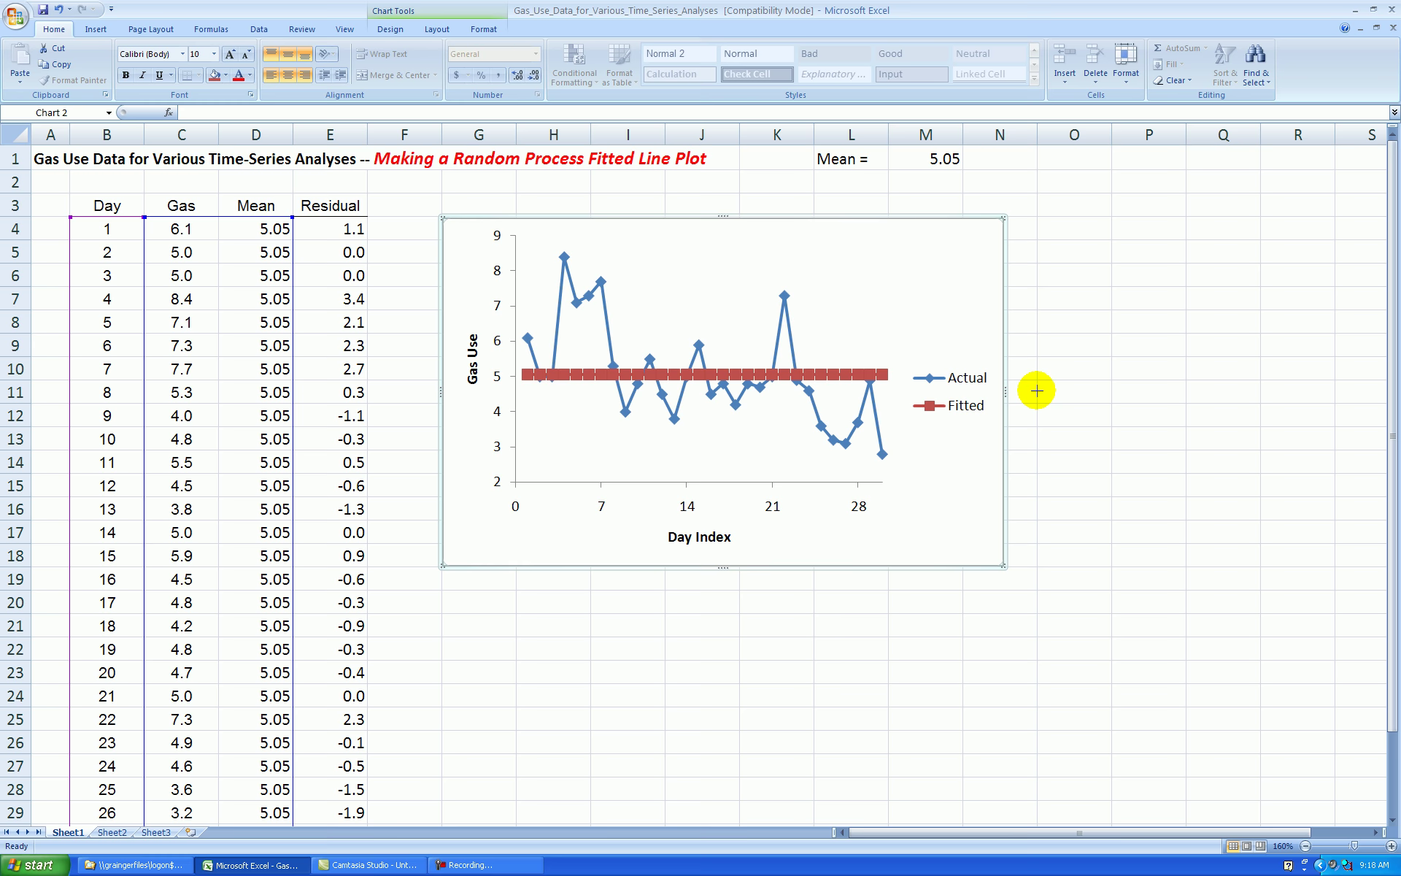
drag(1012, 388, 1044, 388)
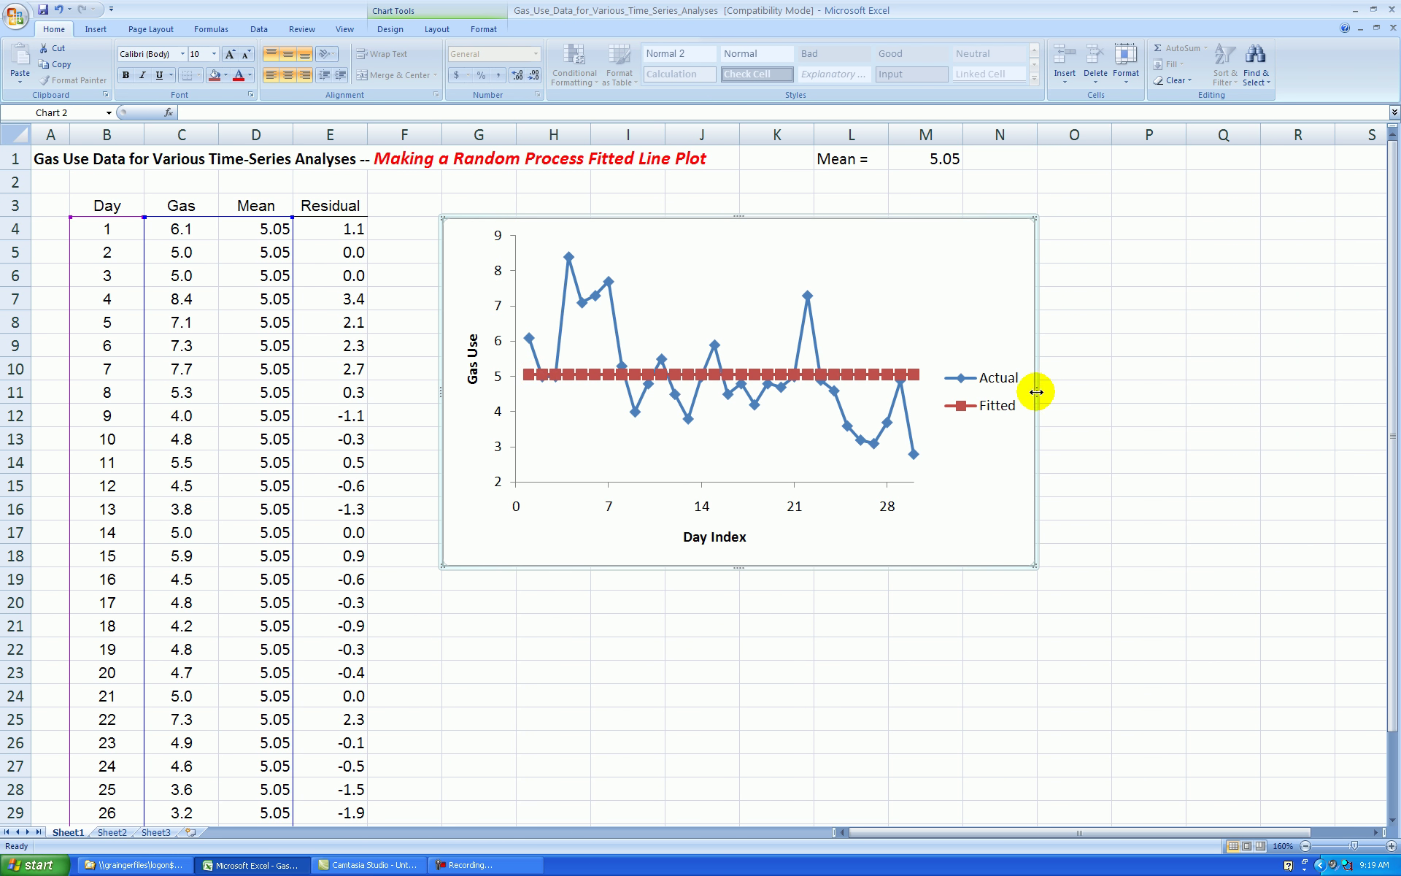
drag(1036, 391, 1081, 391)
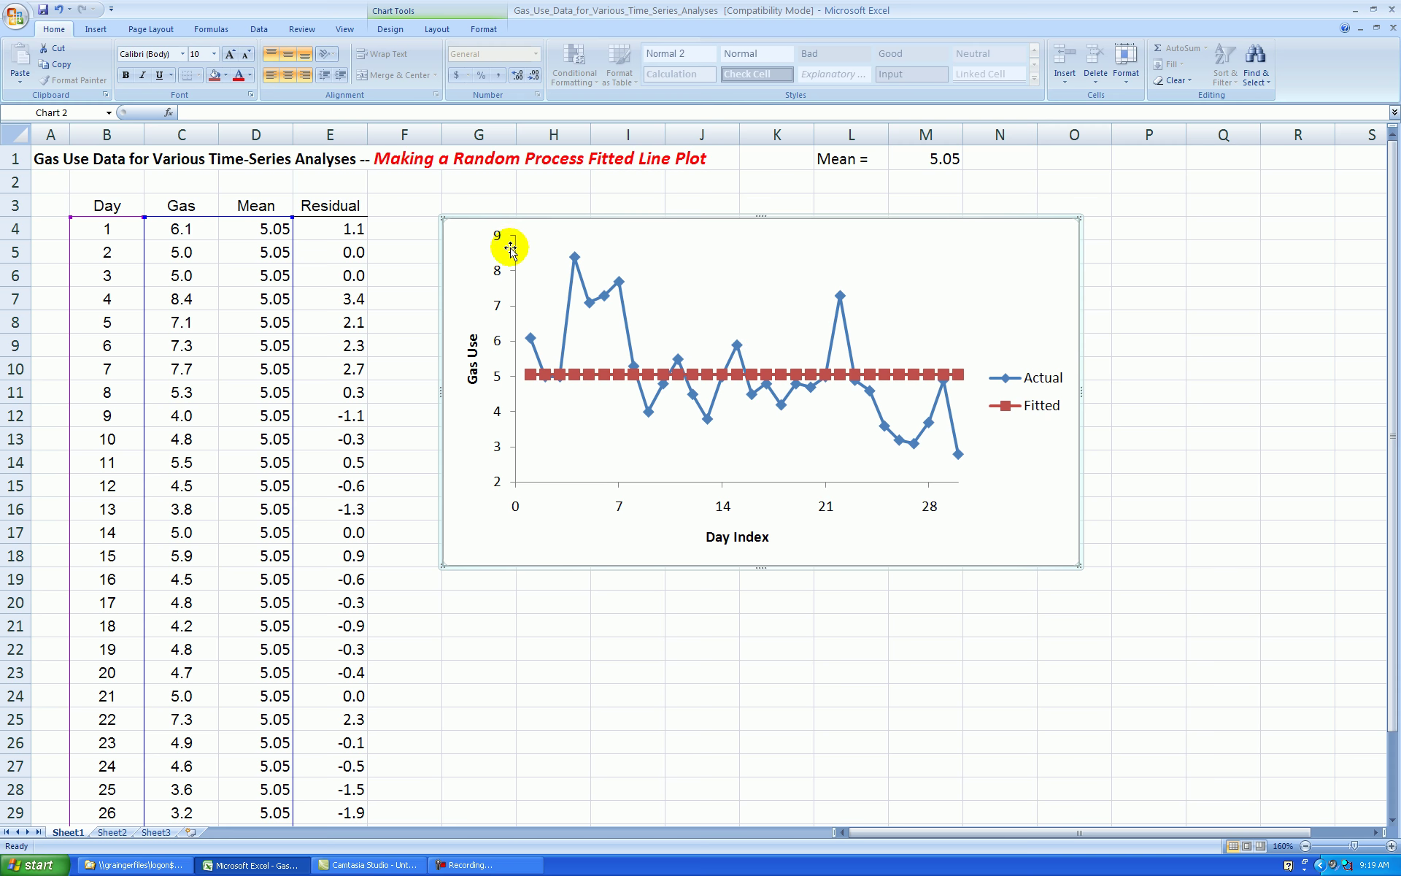
- Type 'Random Process Fitted Line Plot for Gas Use Data over 30 Days' in G3
click(455, 206)
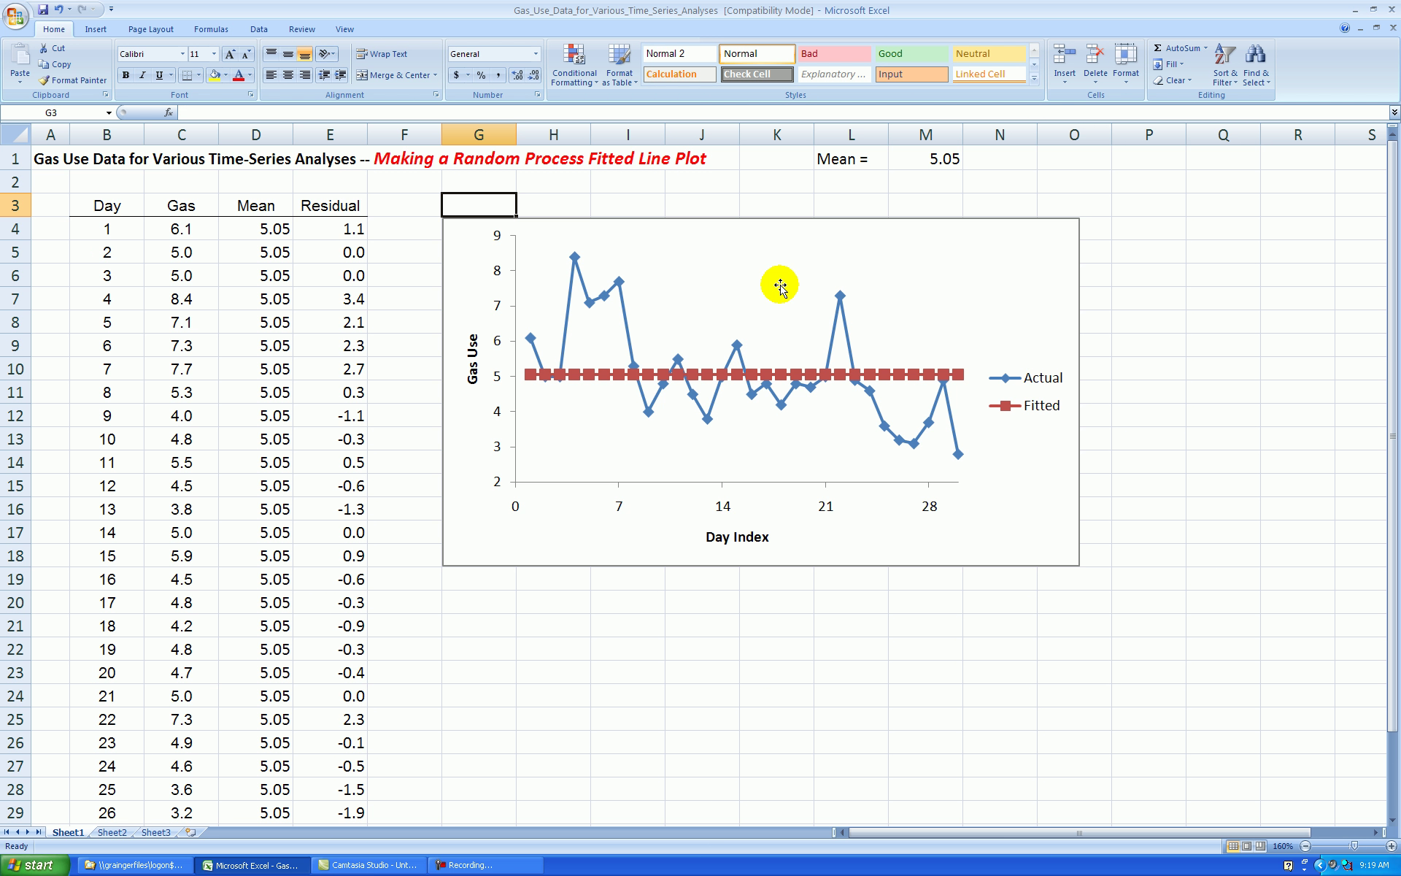
text(Ran)
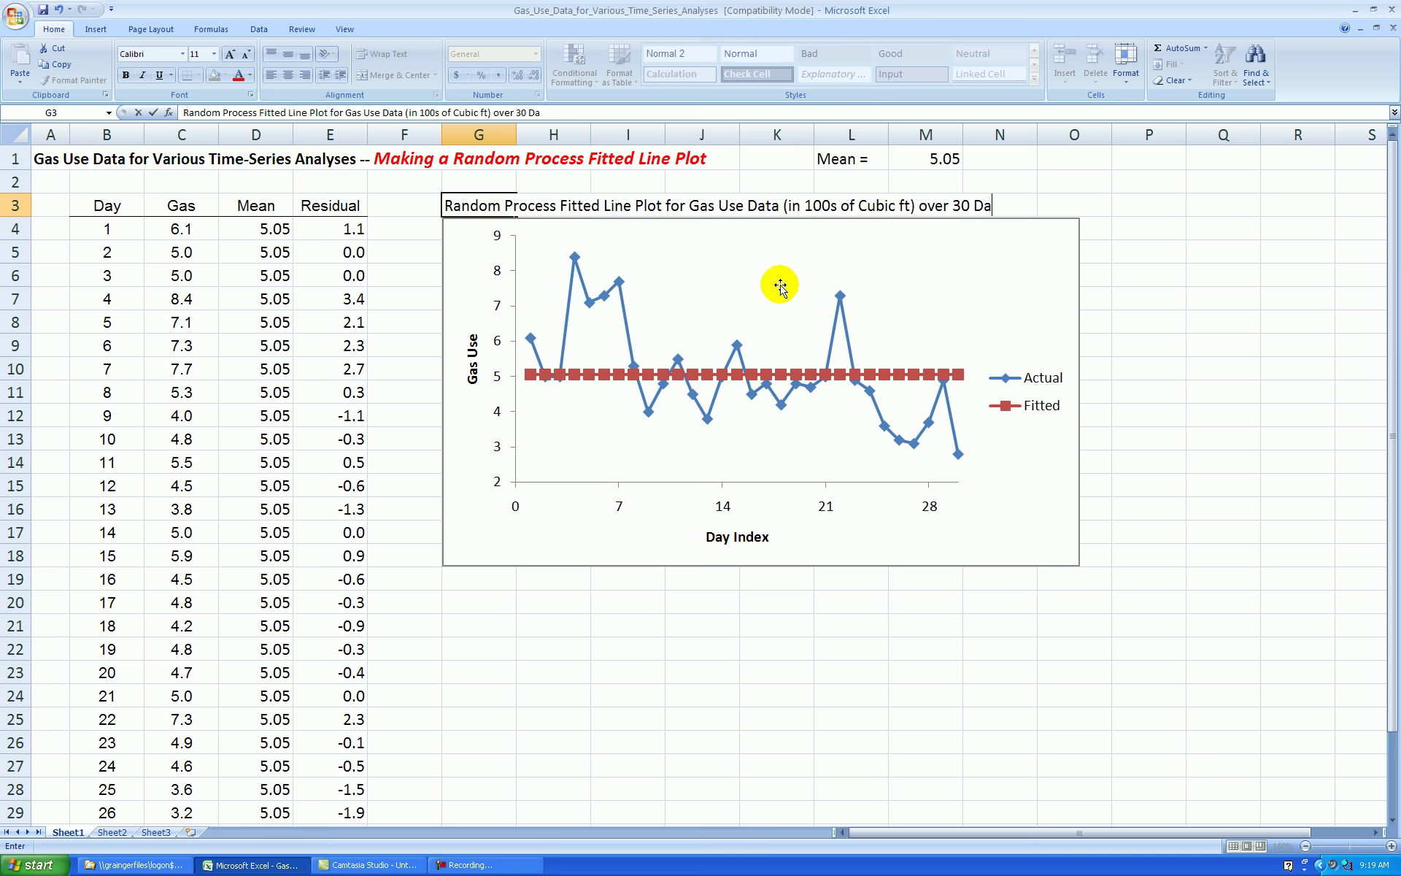
text(ys)
key(Return)
- Left-align the title text in G3
click(472, 206)
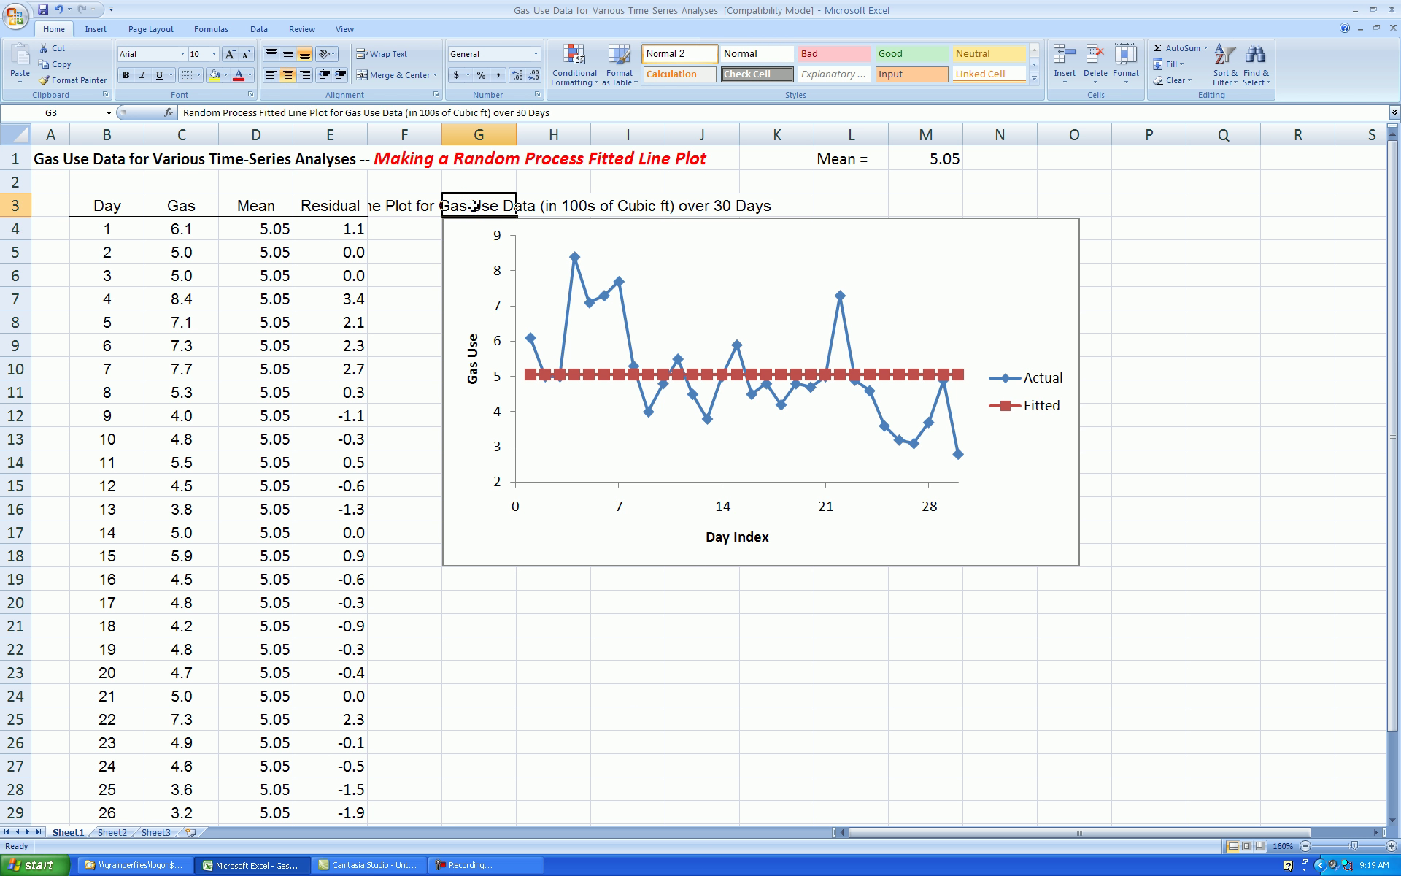
click(271, 75)
click(1166, 548)
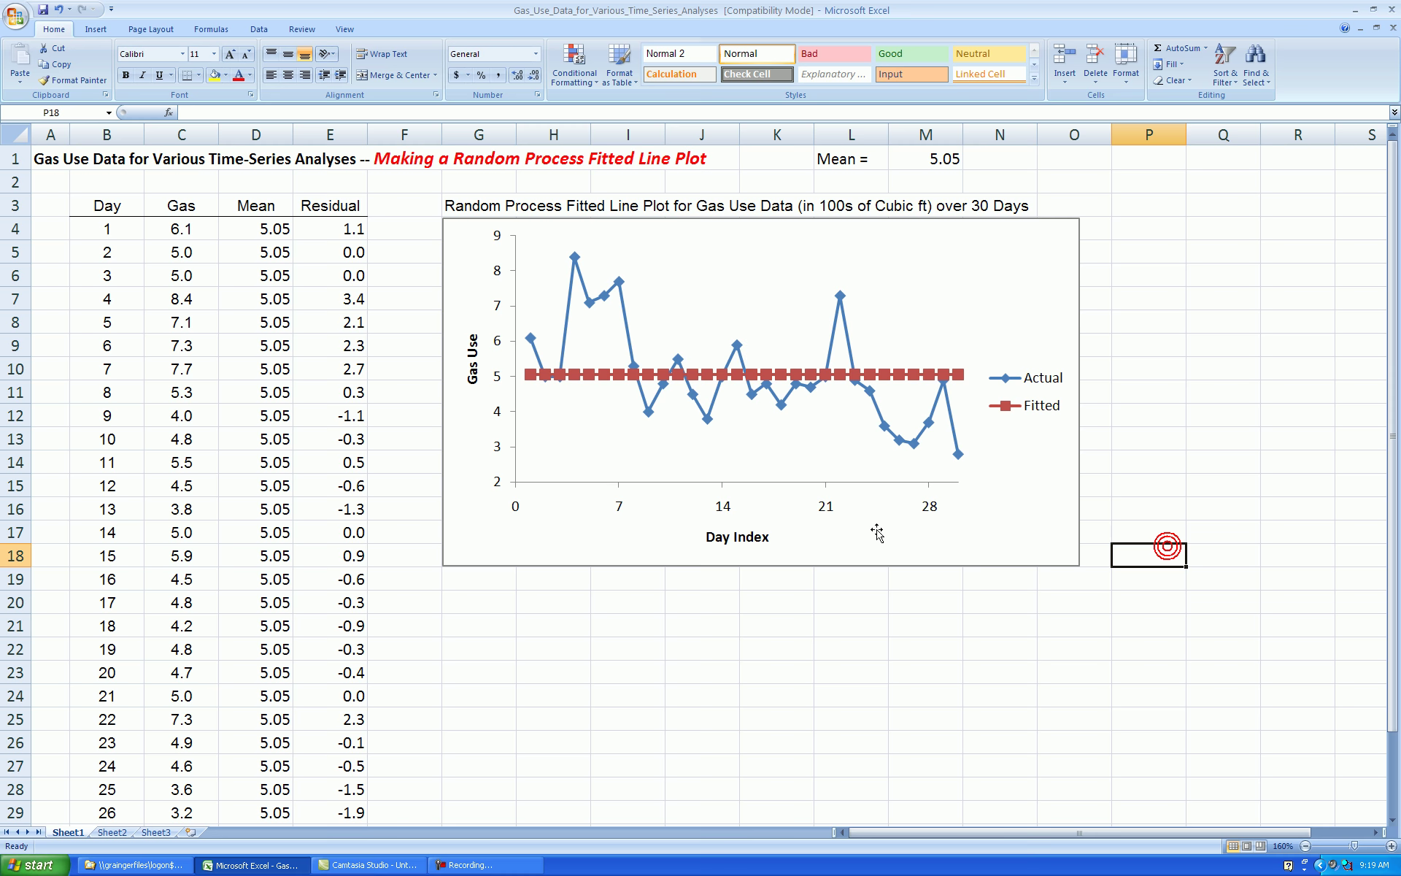
- Give the chart's plot area a solid-line border in the chosen colour
right_click(820, 465)
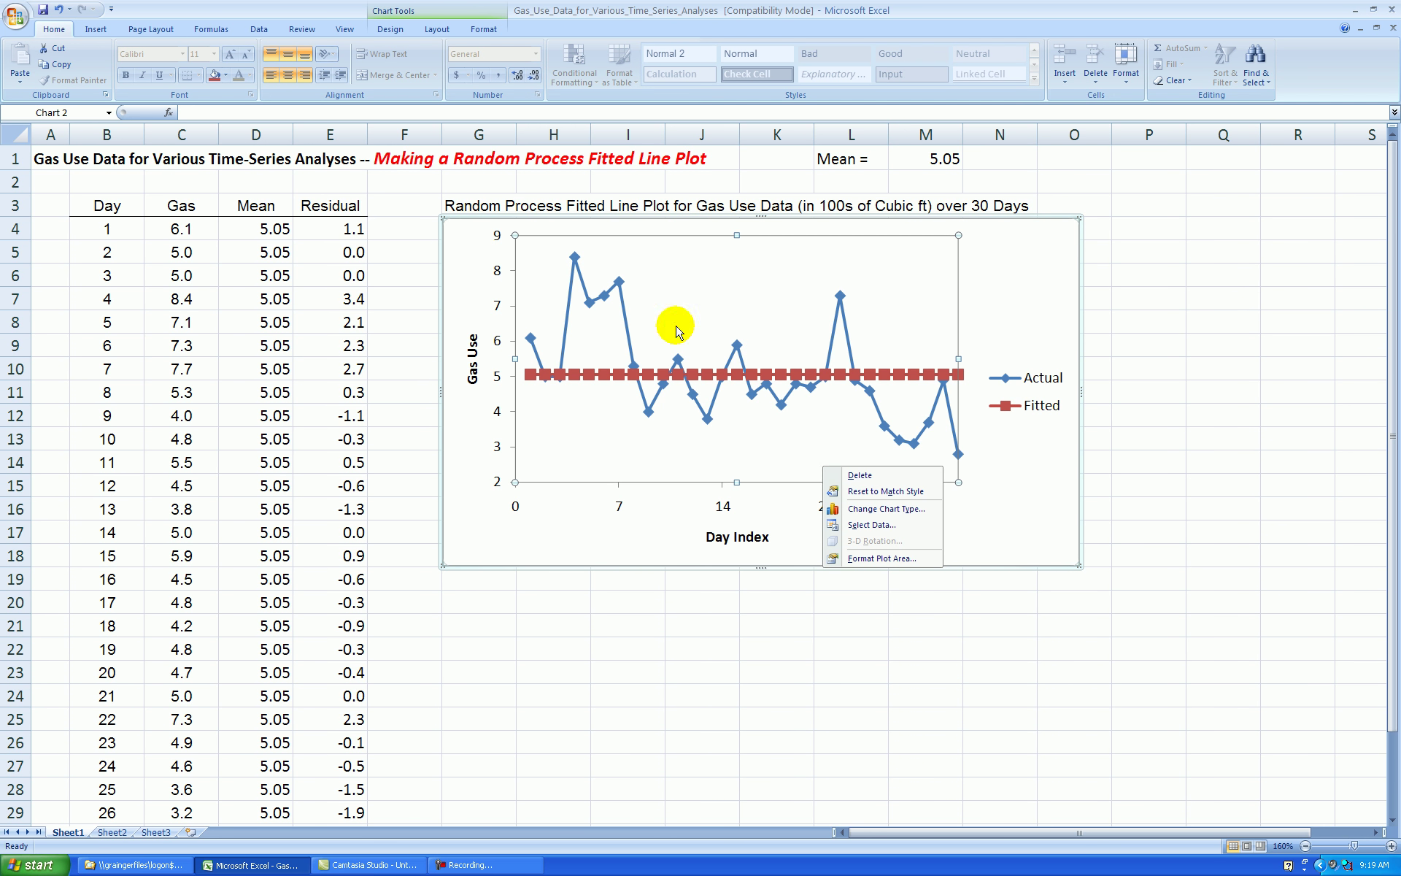
click(888, 562)
click(594, 283)
click(641, 298)
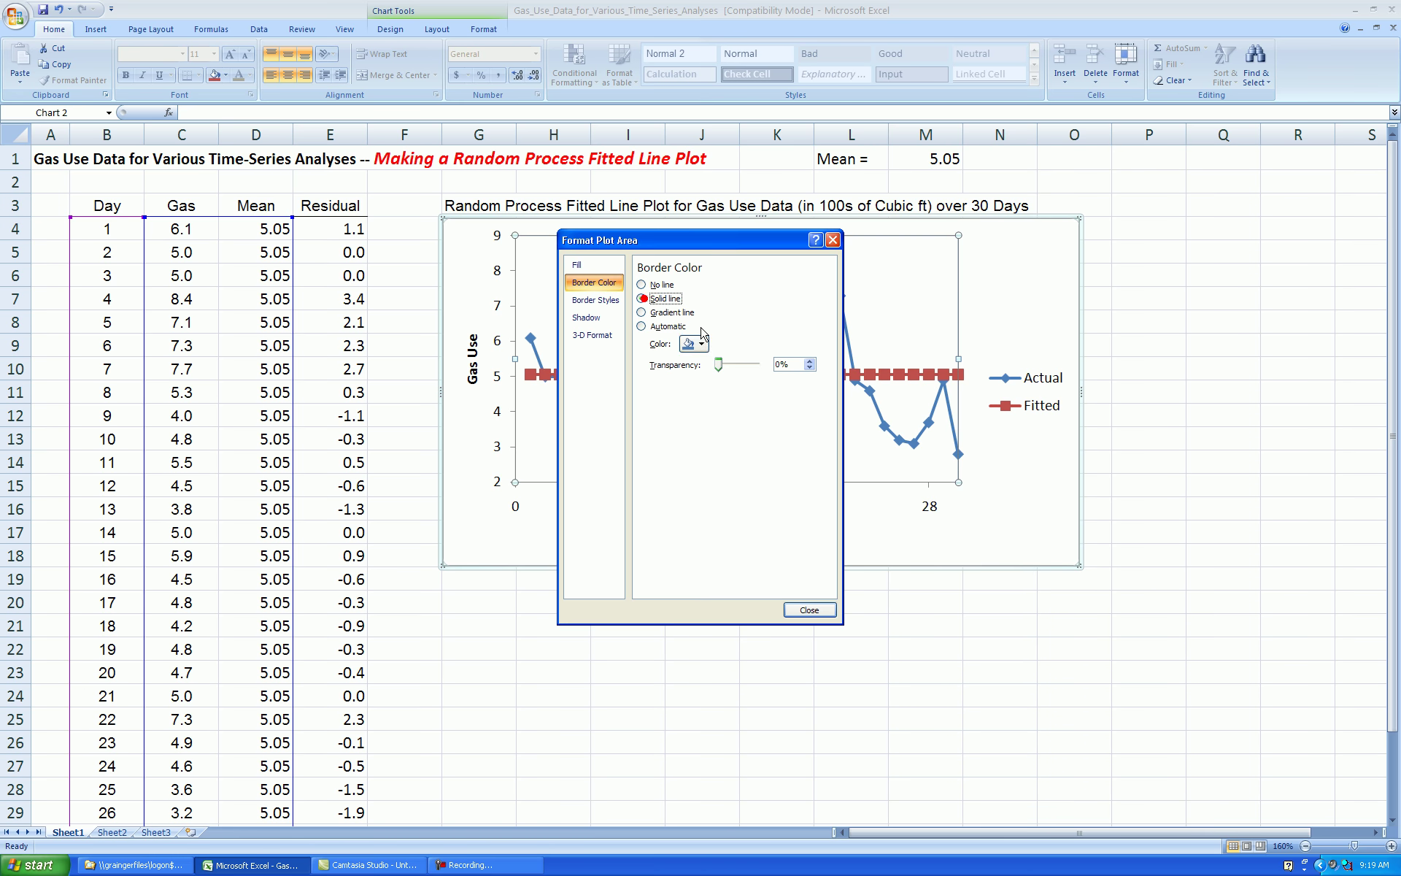
click(693, 343)
click(685, 427)
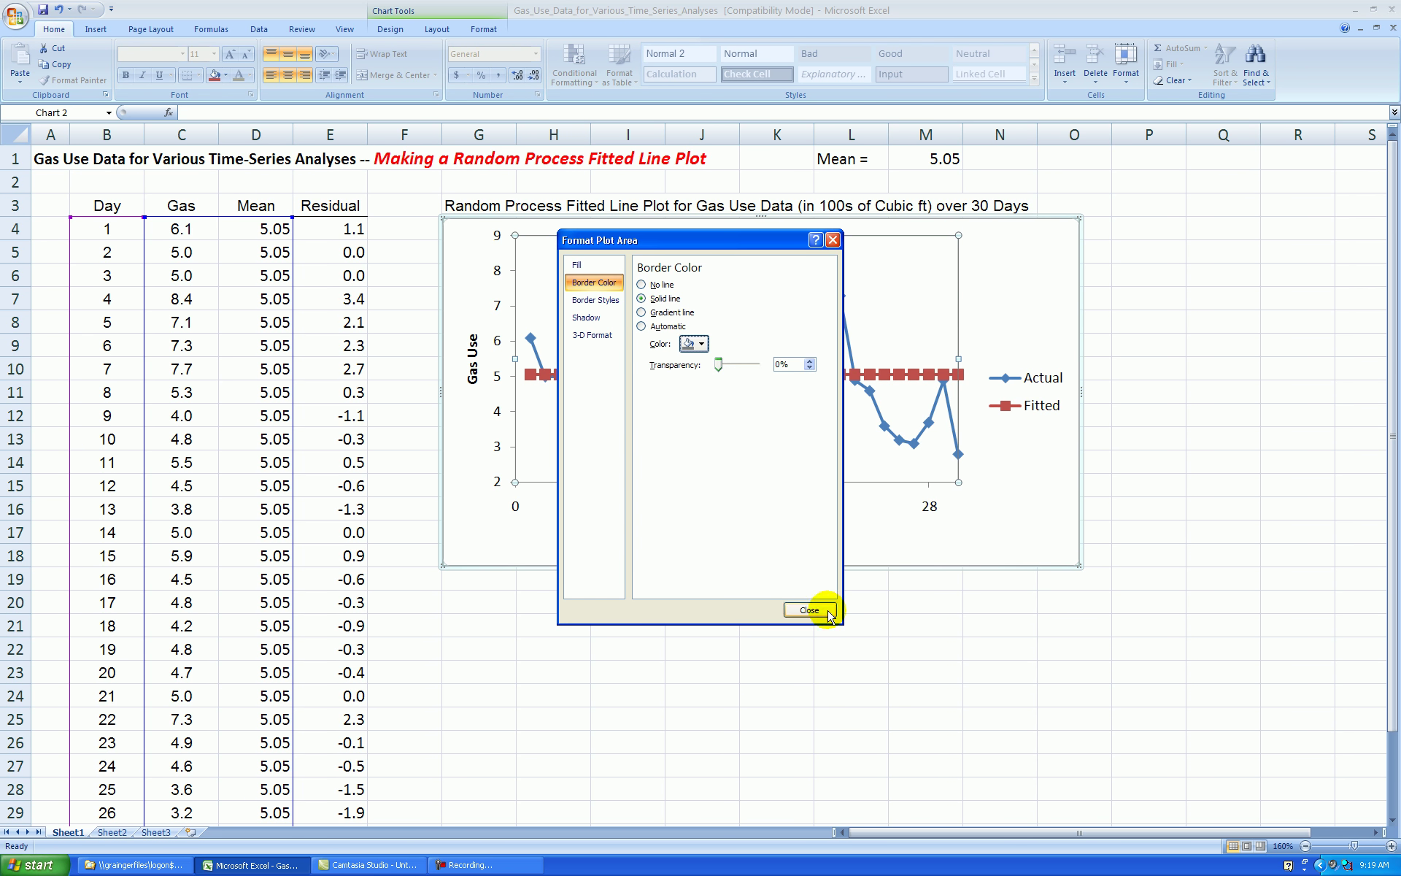
click(812, 609)
click(925, 601)
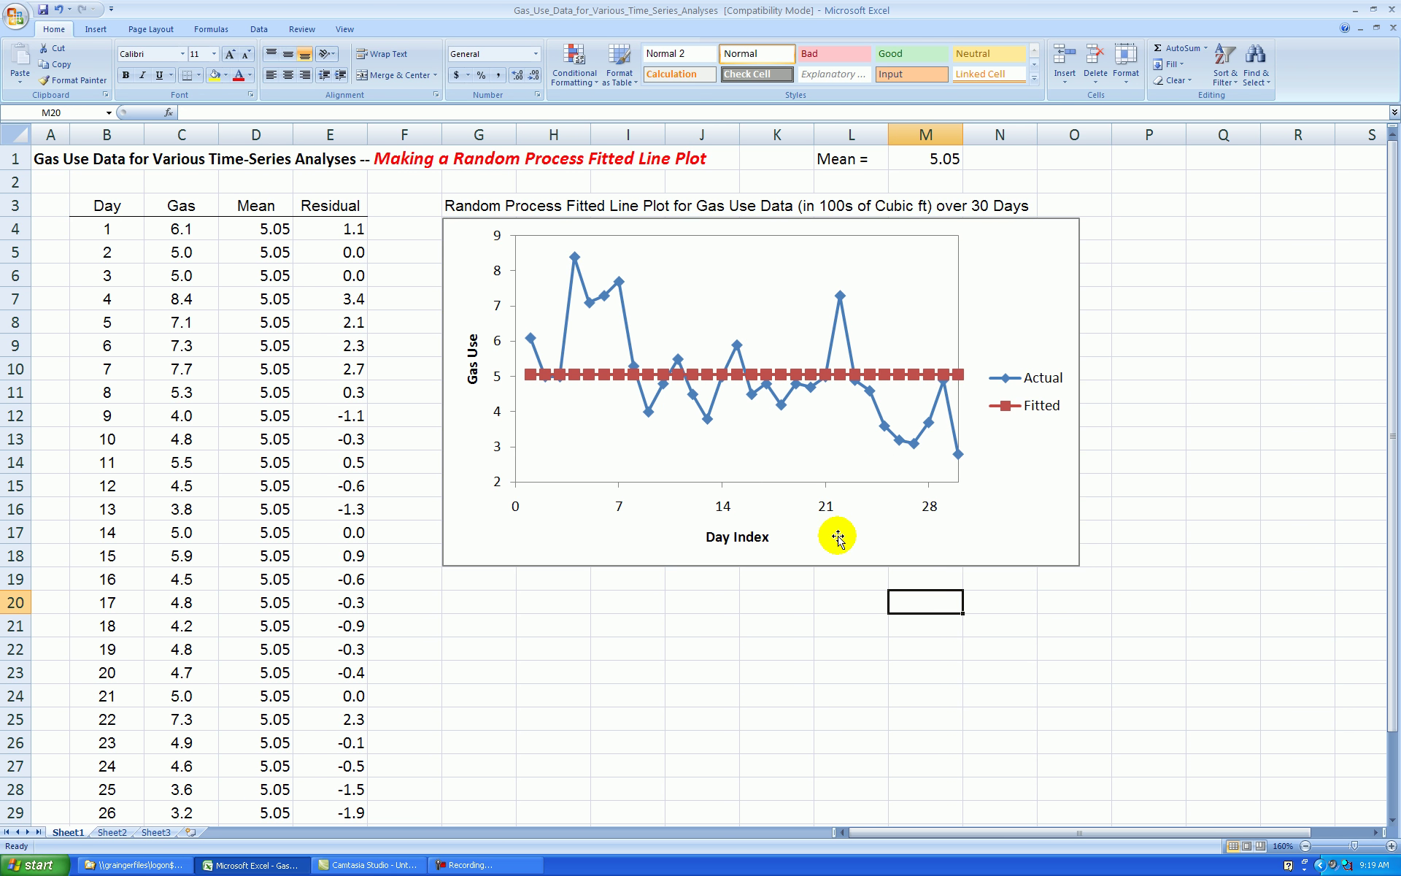
- Set the chart area border to No line, removing the chart's outer outline
right_click(1029, 503)
click(1244, 173)
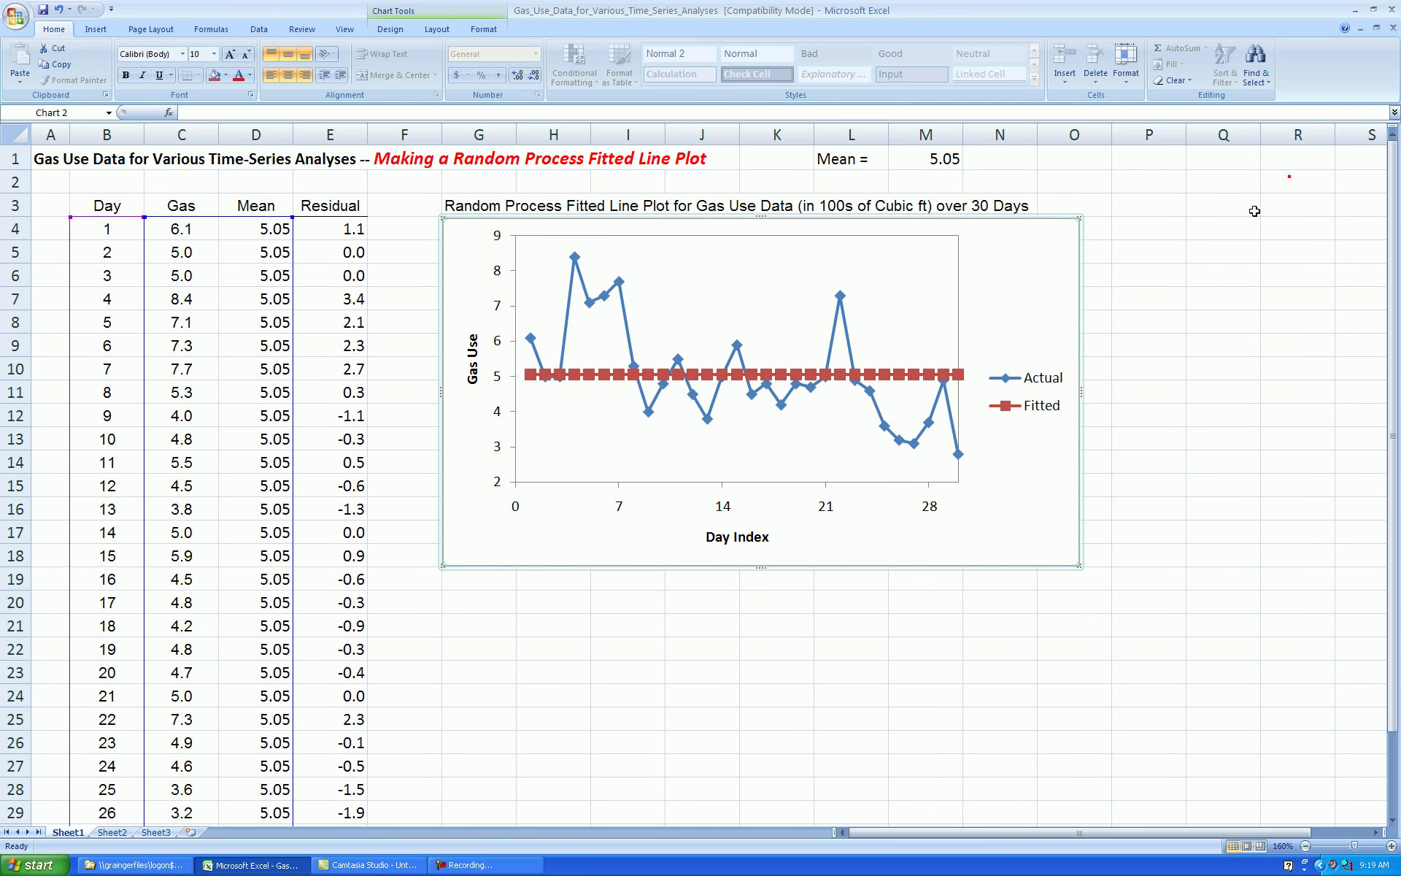
right_click(1042, 254)
click(1125, 480)
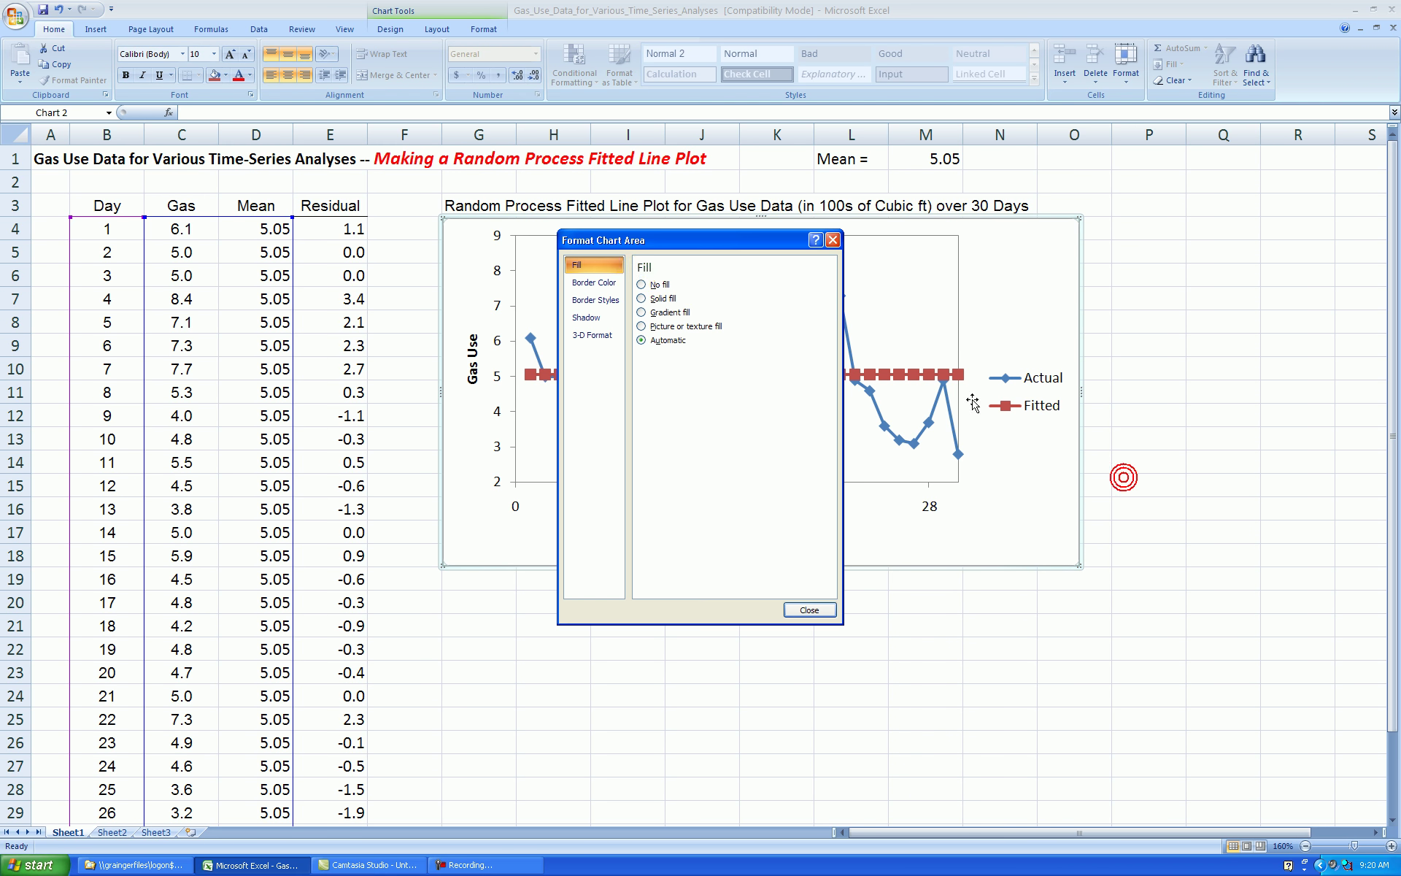
click(594, 283)
click(640, 283)
click(816, 612)
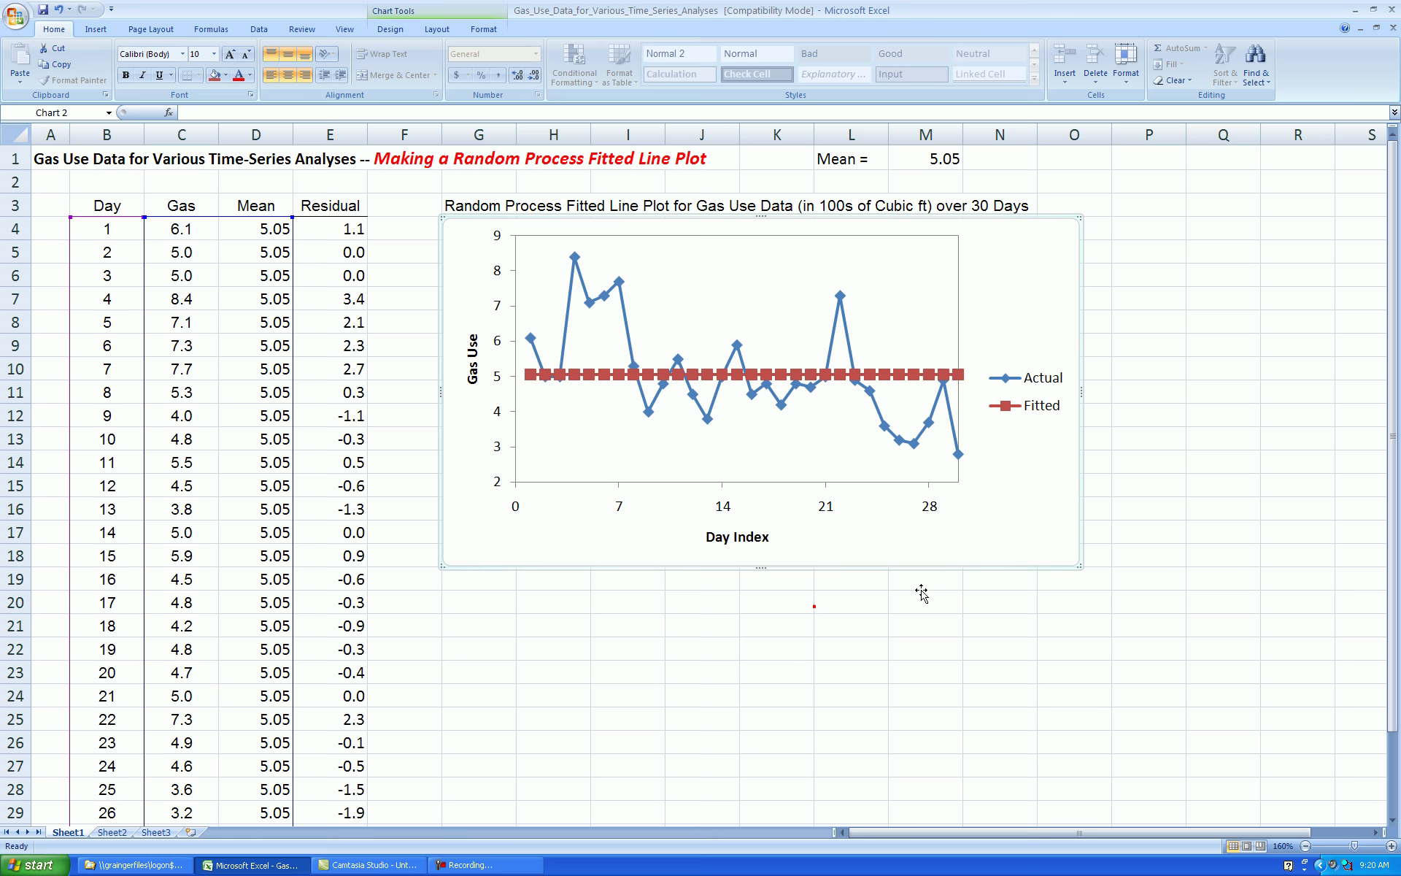
click(1193, 508)
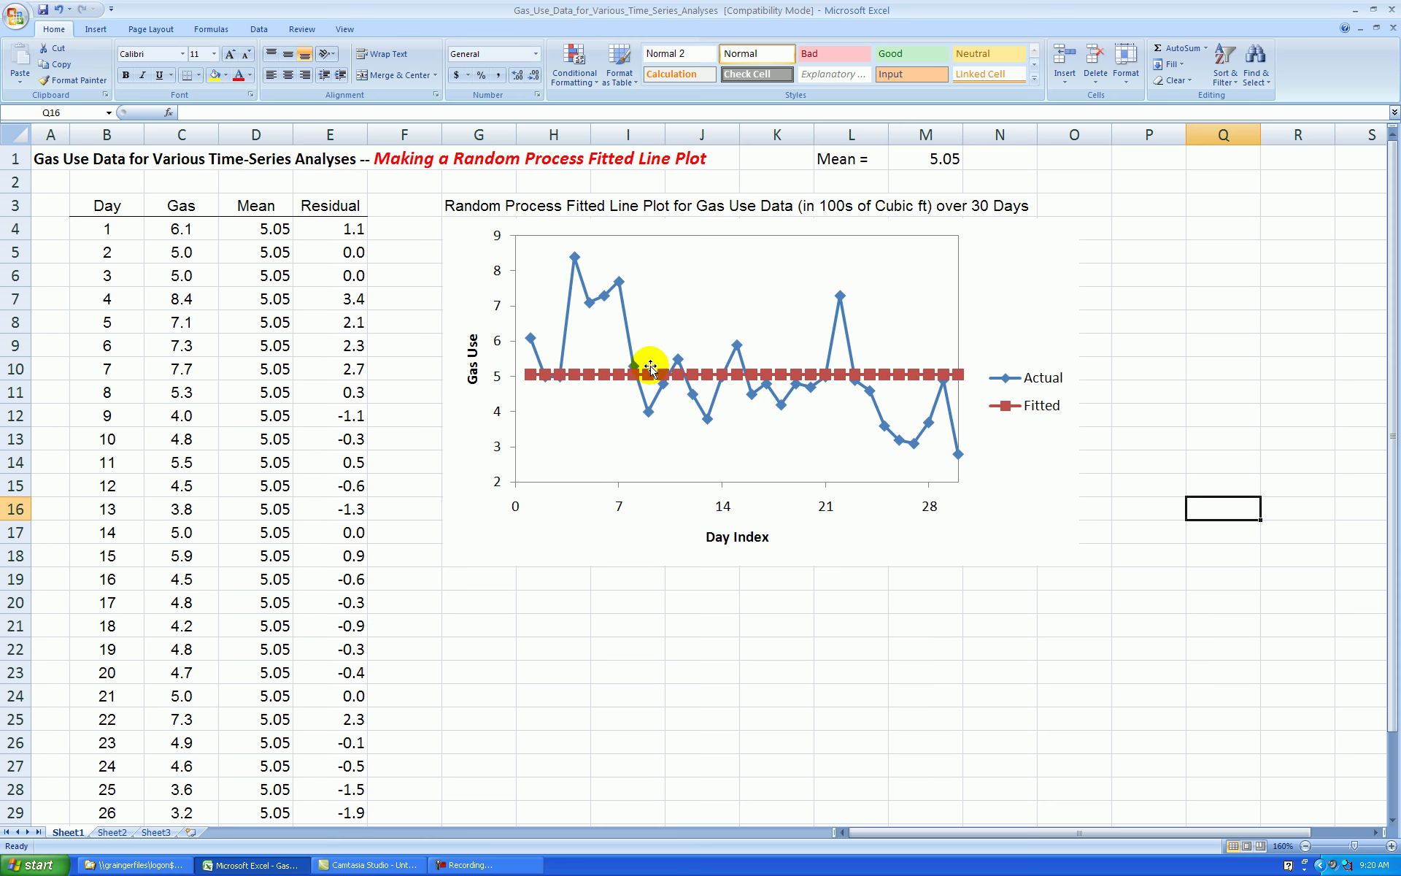
- Give the Actual series built-in circle markers of size 3 with solid black fill
right_click(605, 299)
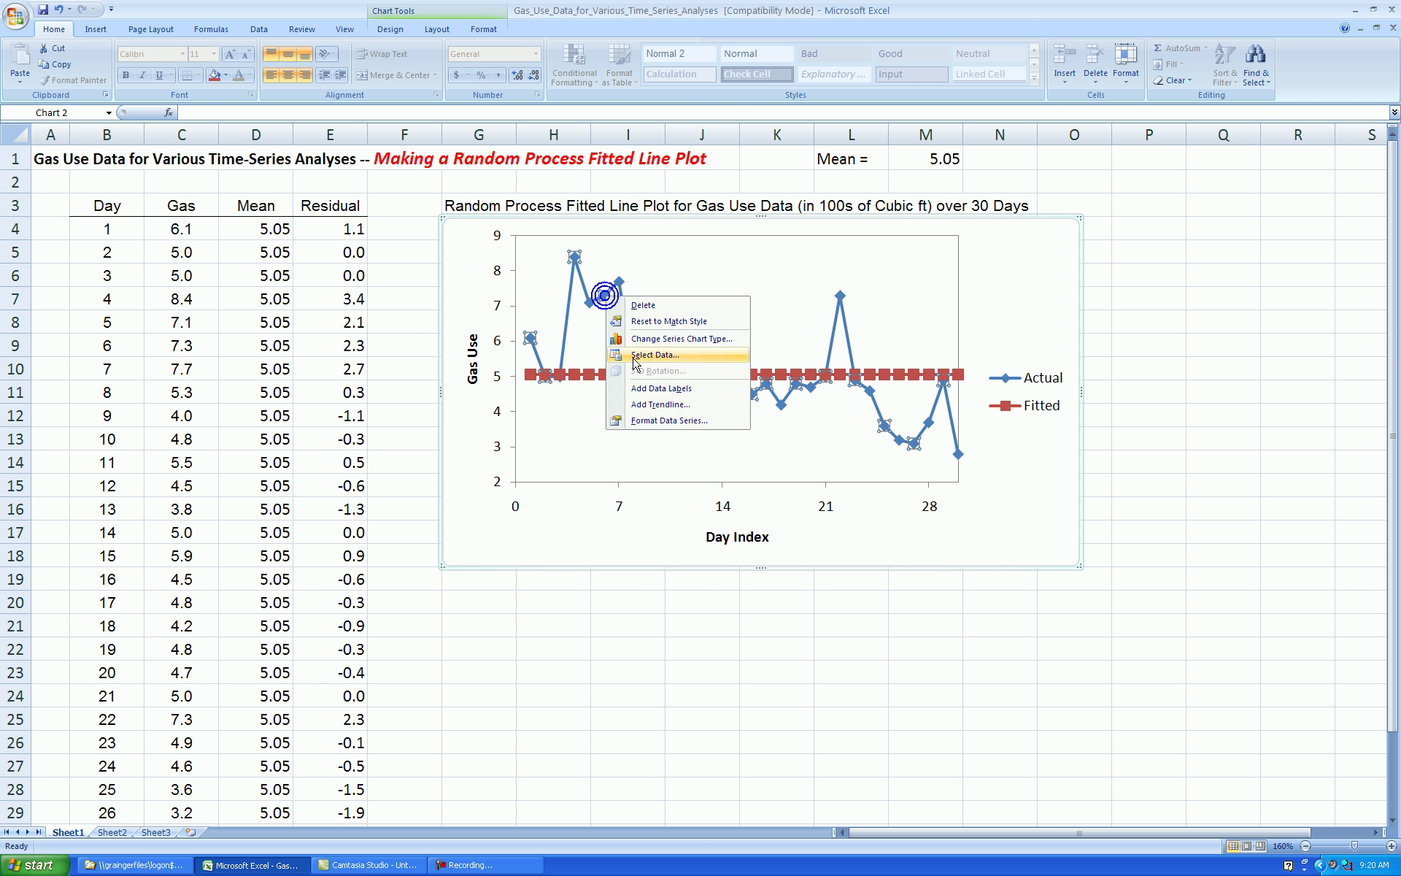
click(657, 432)
click(593, 283)
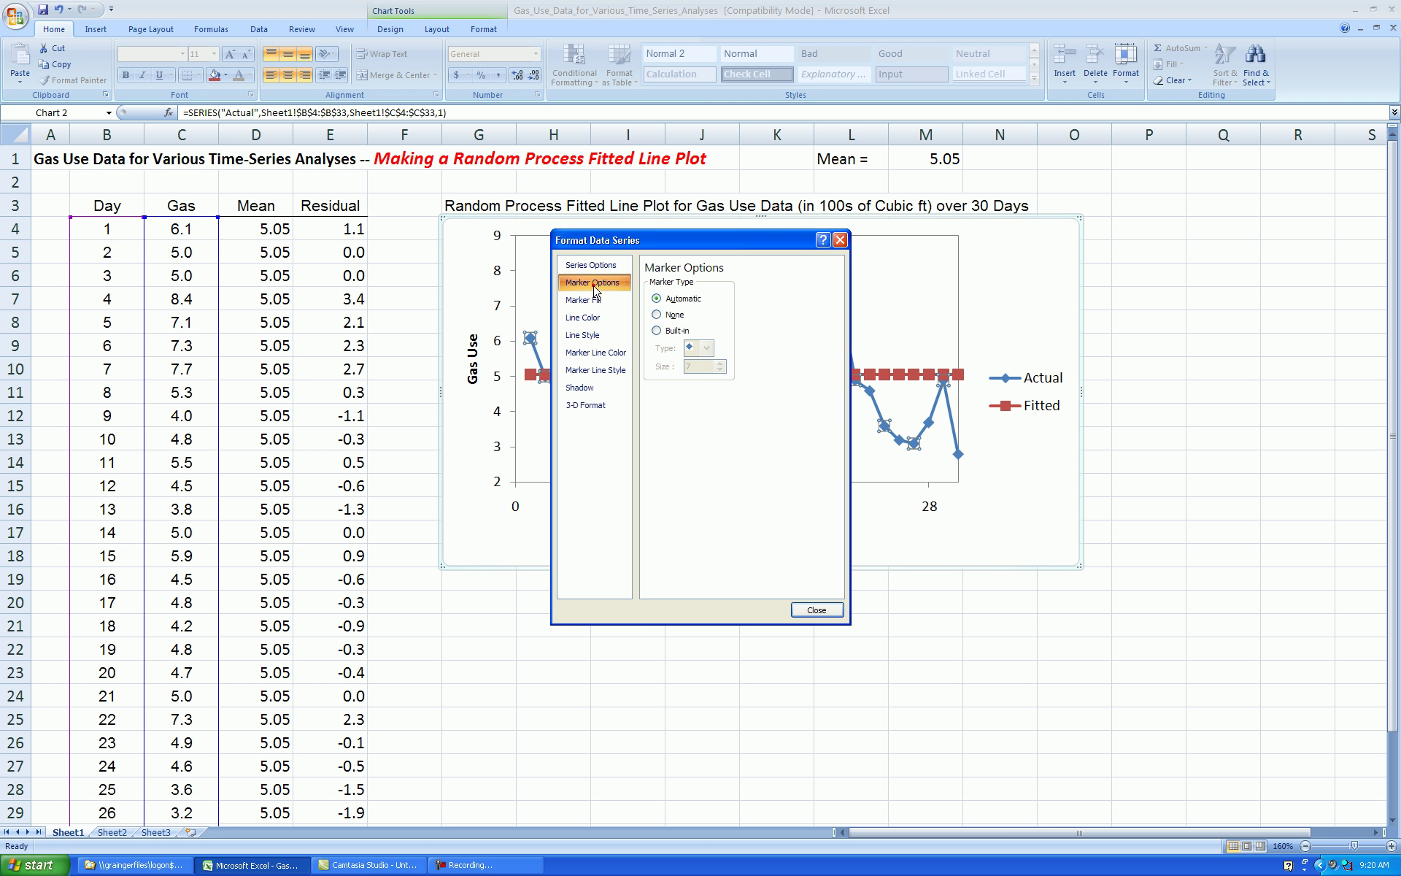
click(656, 330)
click(690, 462)
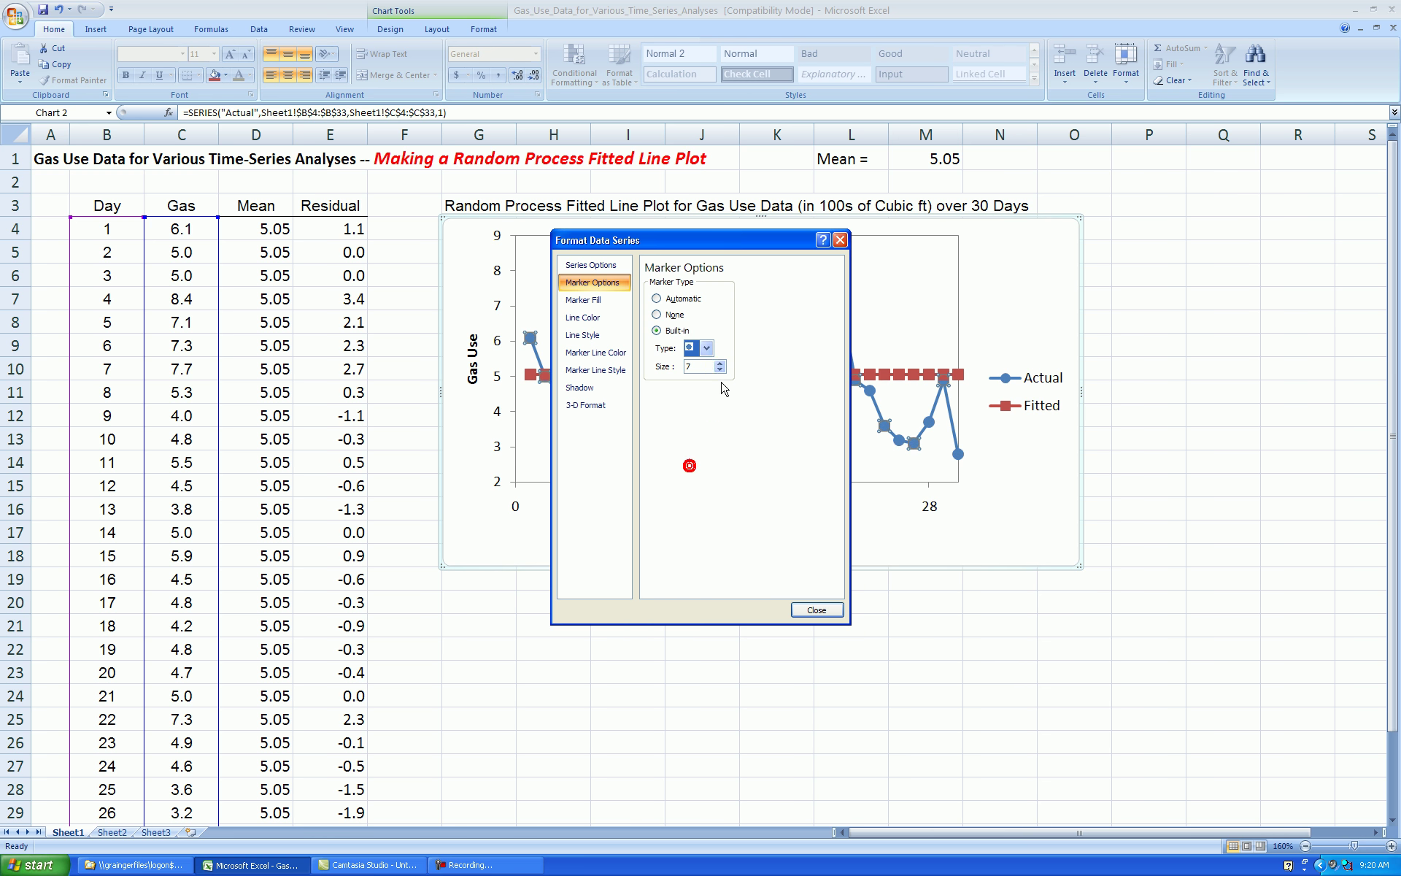
click(720, 370)
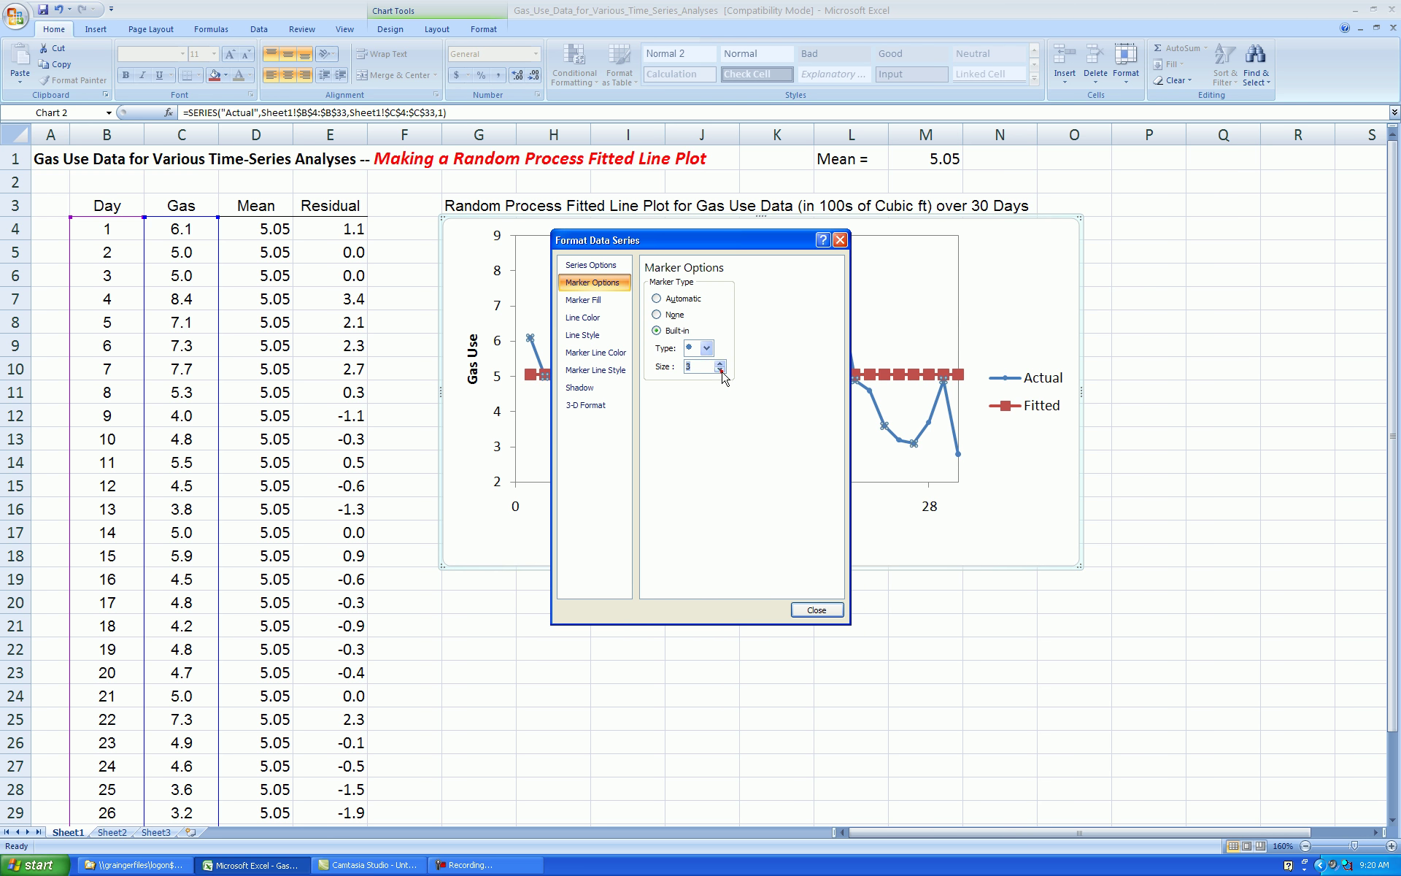
click(597, 298)
click(664, 299)
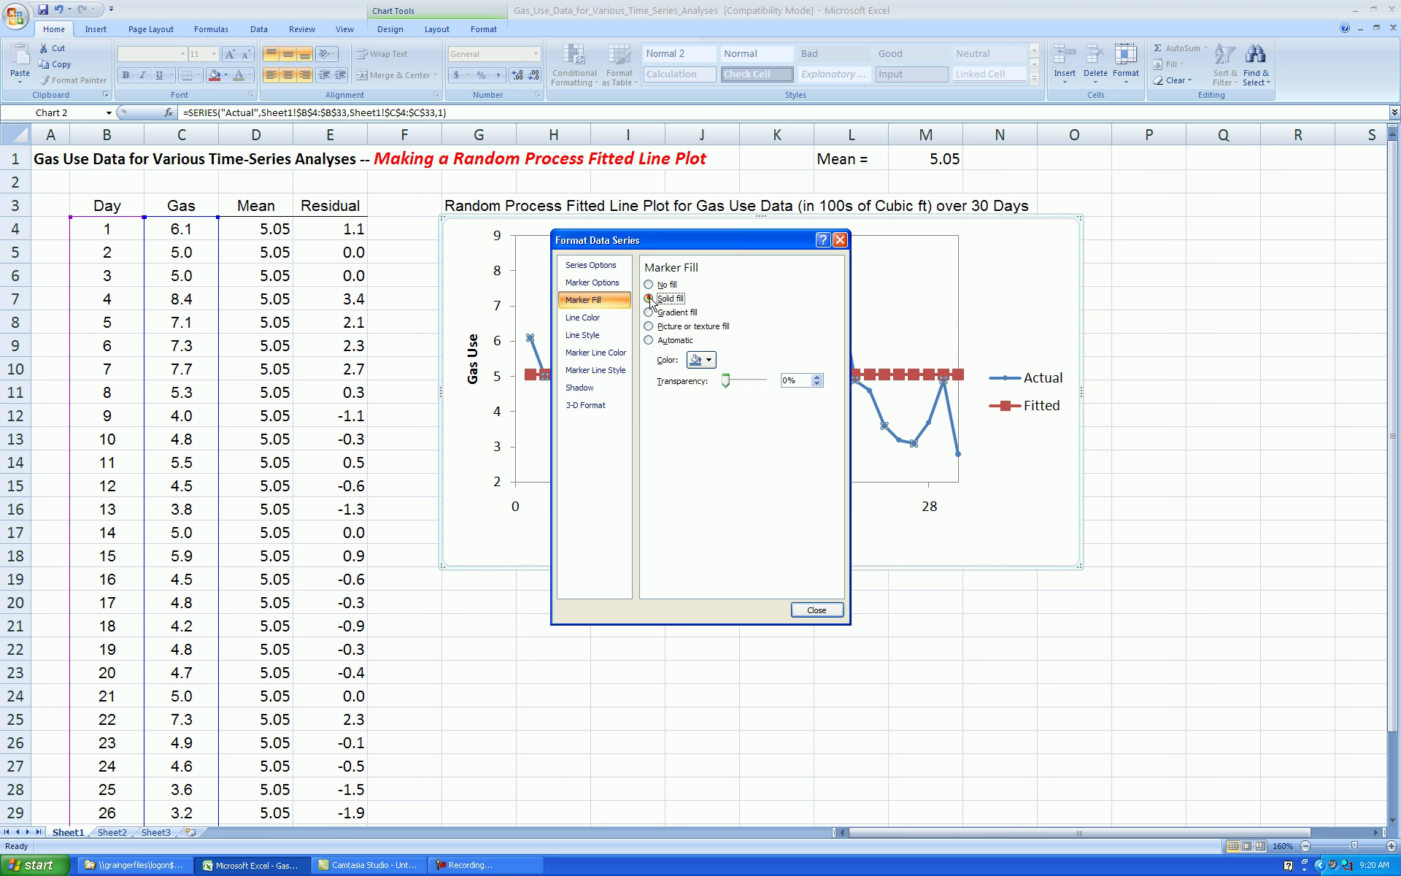
click(705, 356)
click(705, 392)
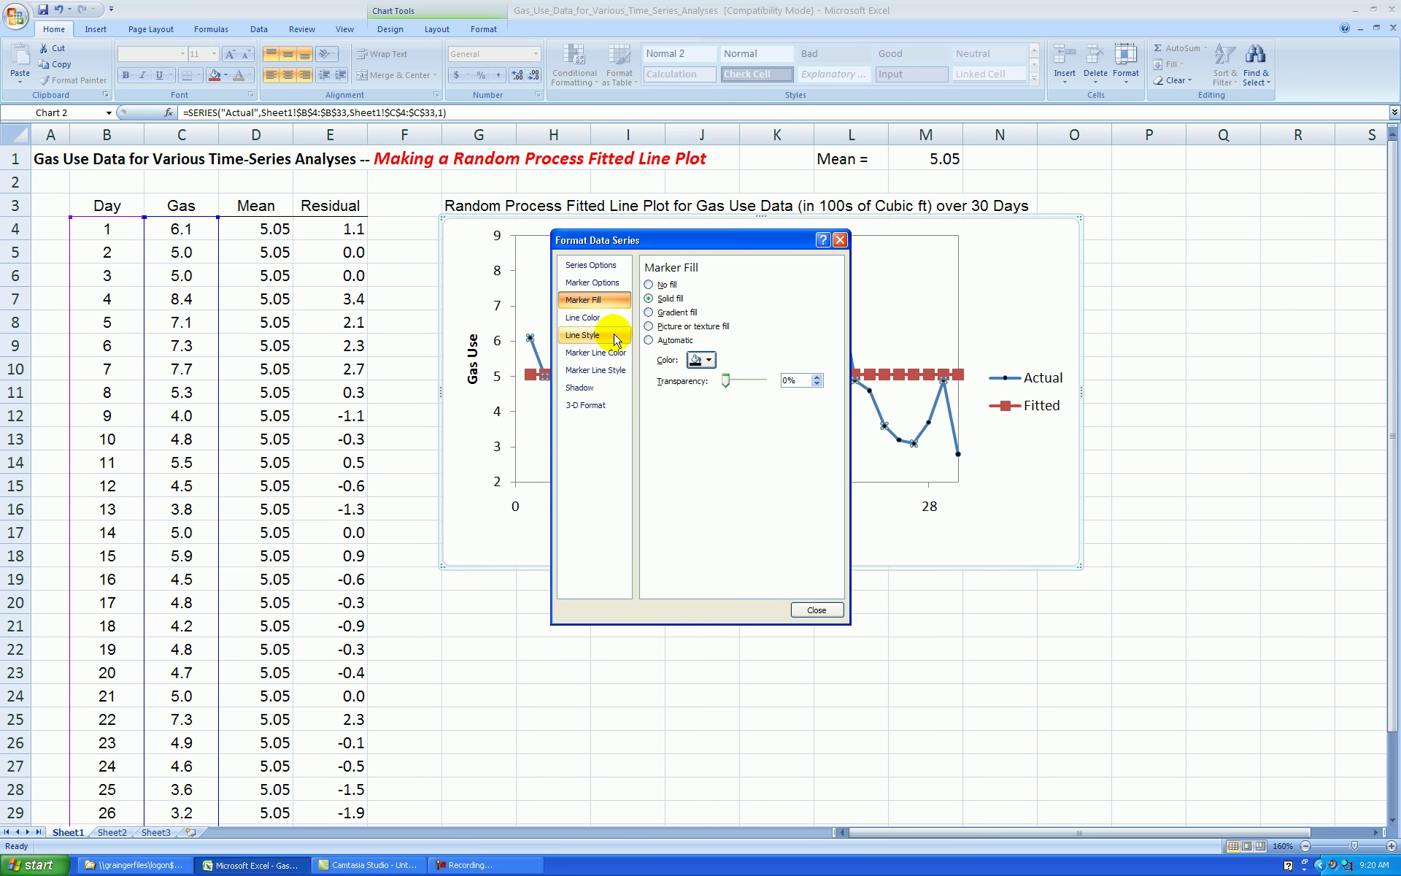
- Make the Actual line solid black at 1.5 pt, with solid marker outlines
click(583, 318)
click(648, 299)
click(706, 344)
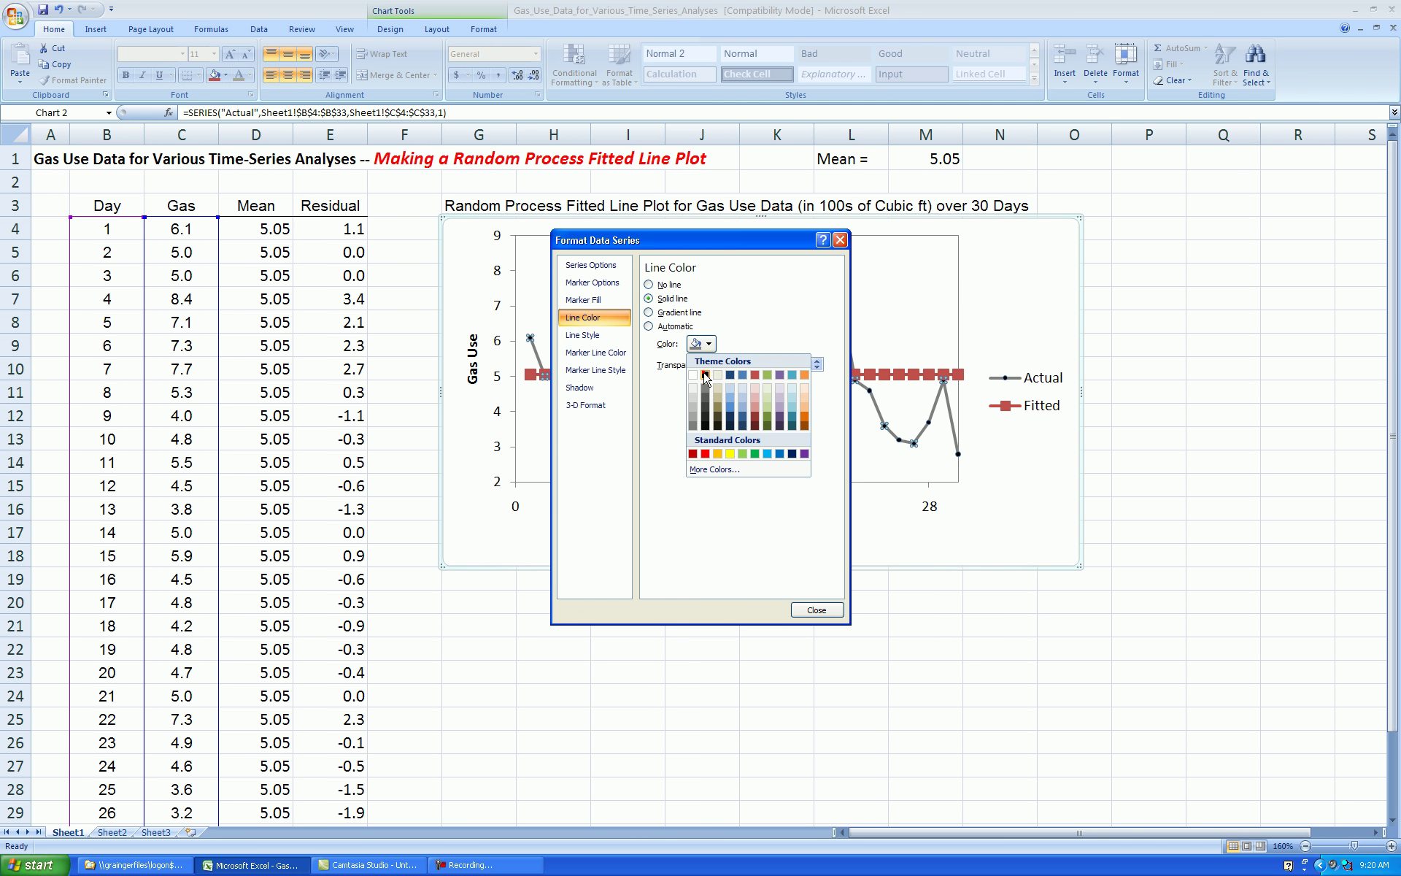
click(704, 374)
click(582, 335)
click(755, 287)
click(756, 287)
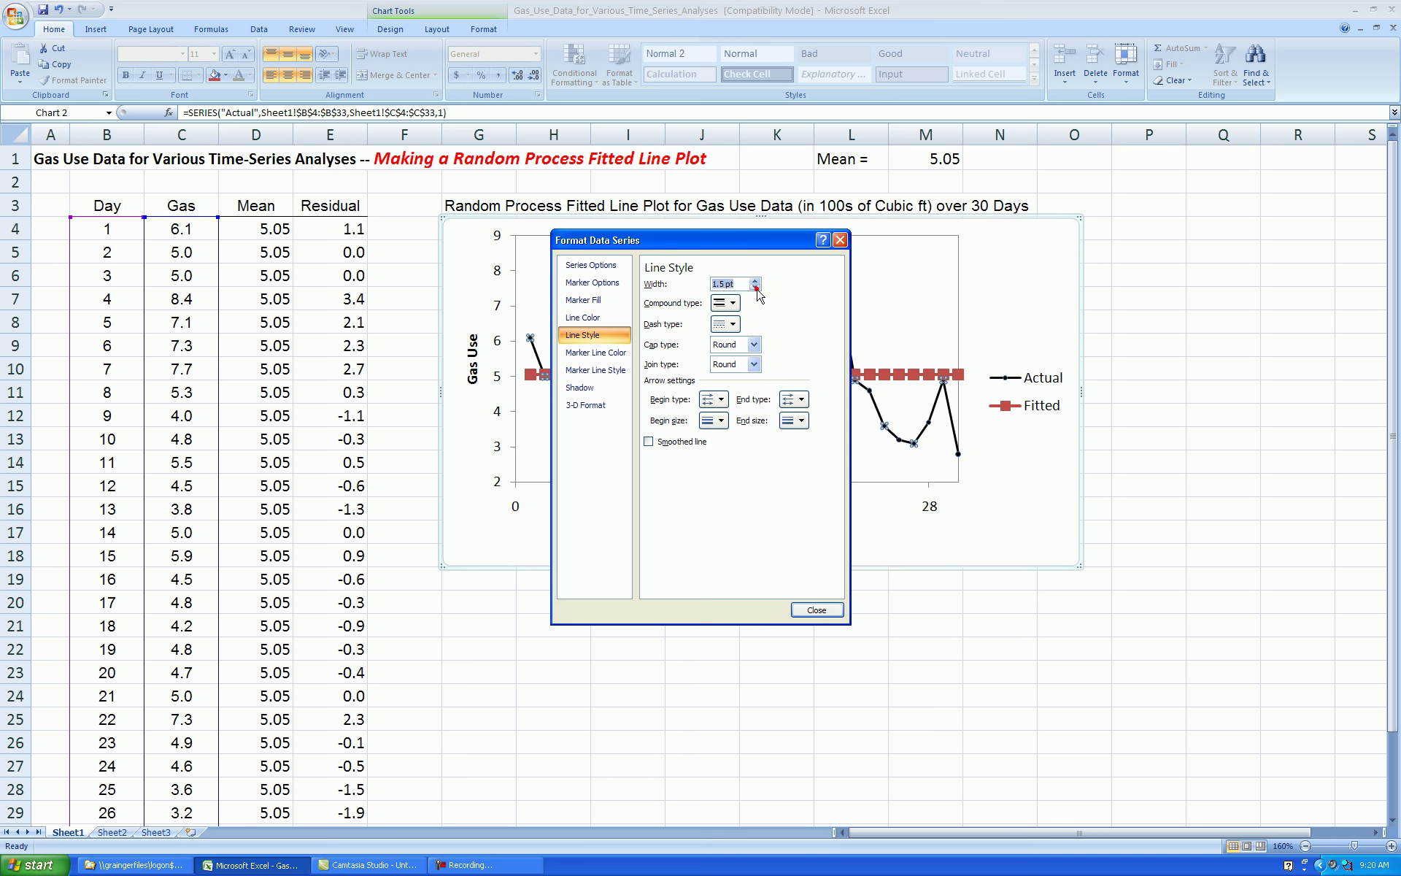
click(602, 352)
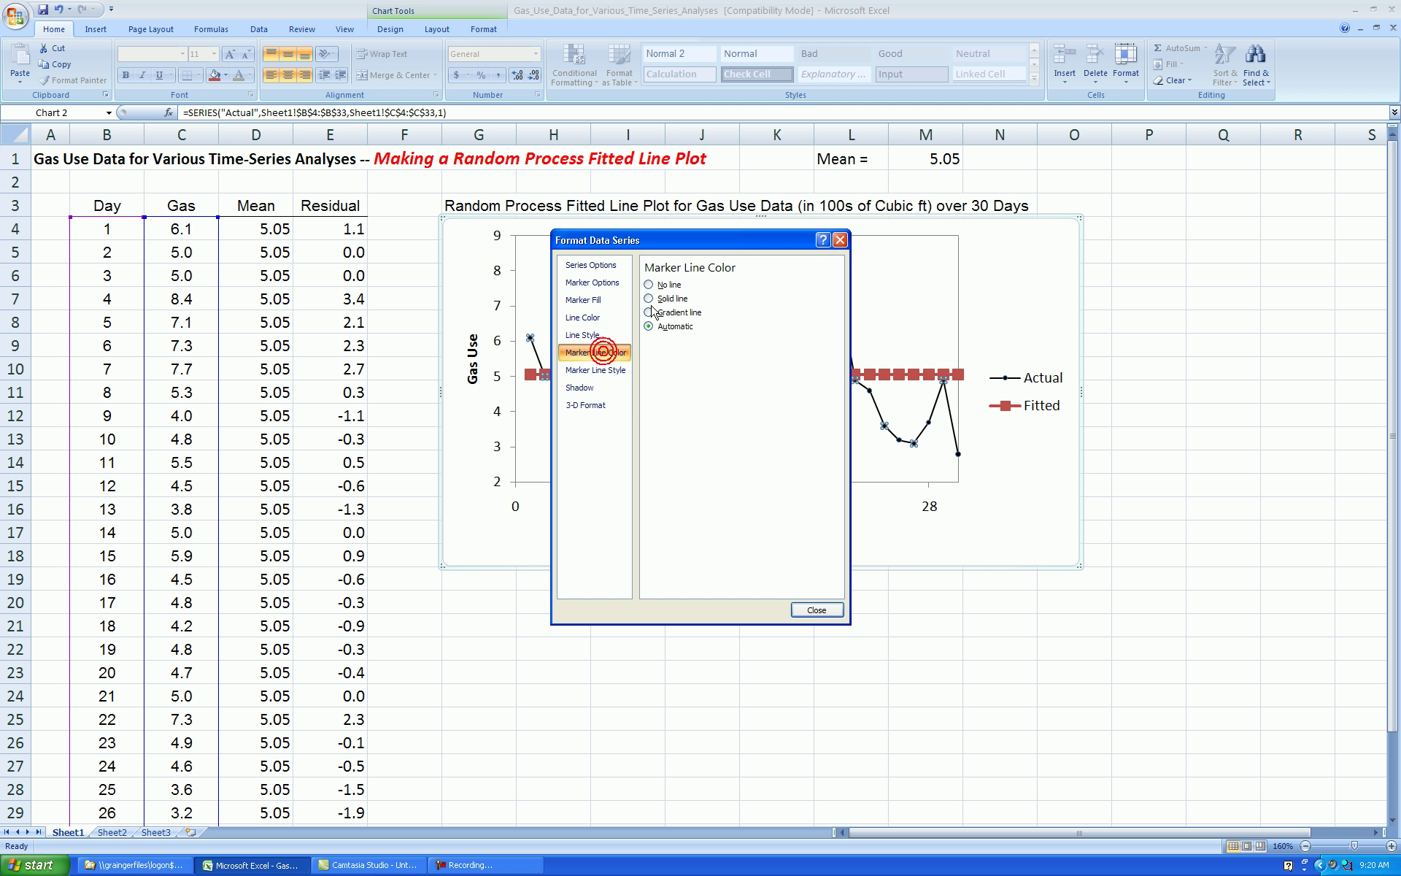
click(648, 298)
click(816, 610)
click(1192, 337)
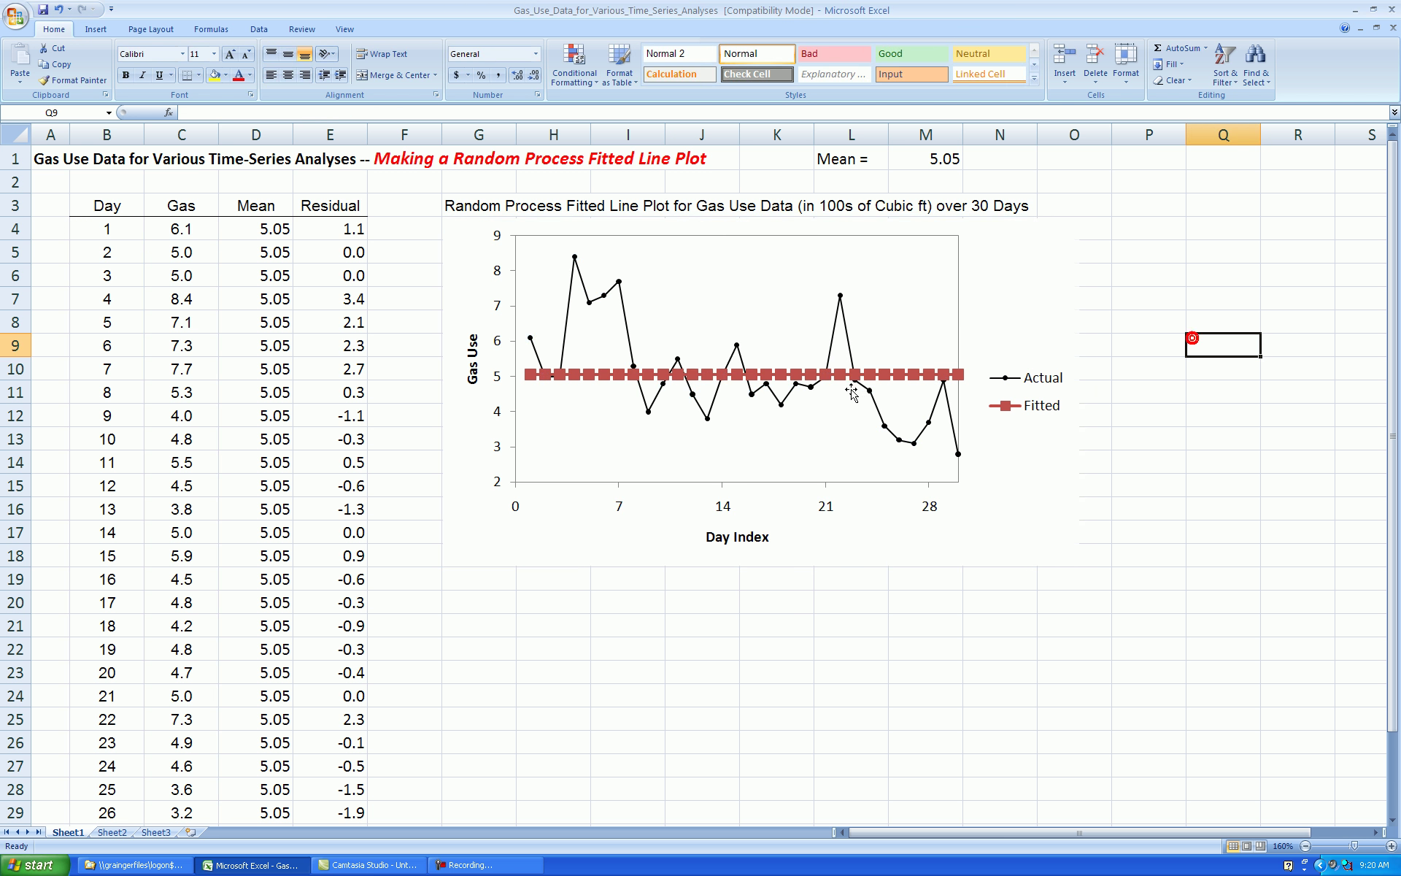
- Set Fitted series markers to None and its line to solid dark 1.5 pt
right_click(907, 381)
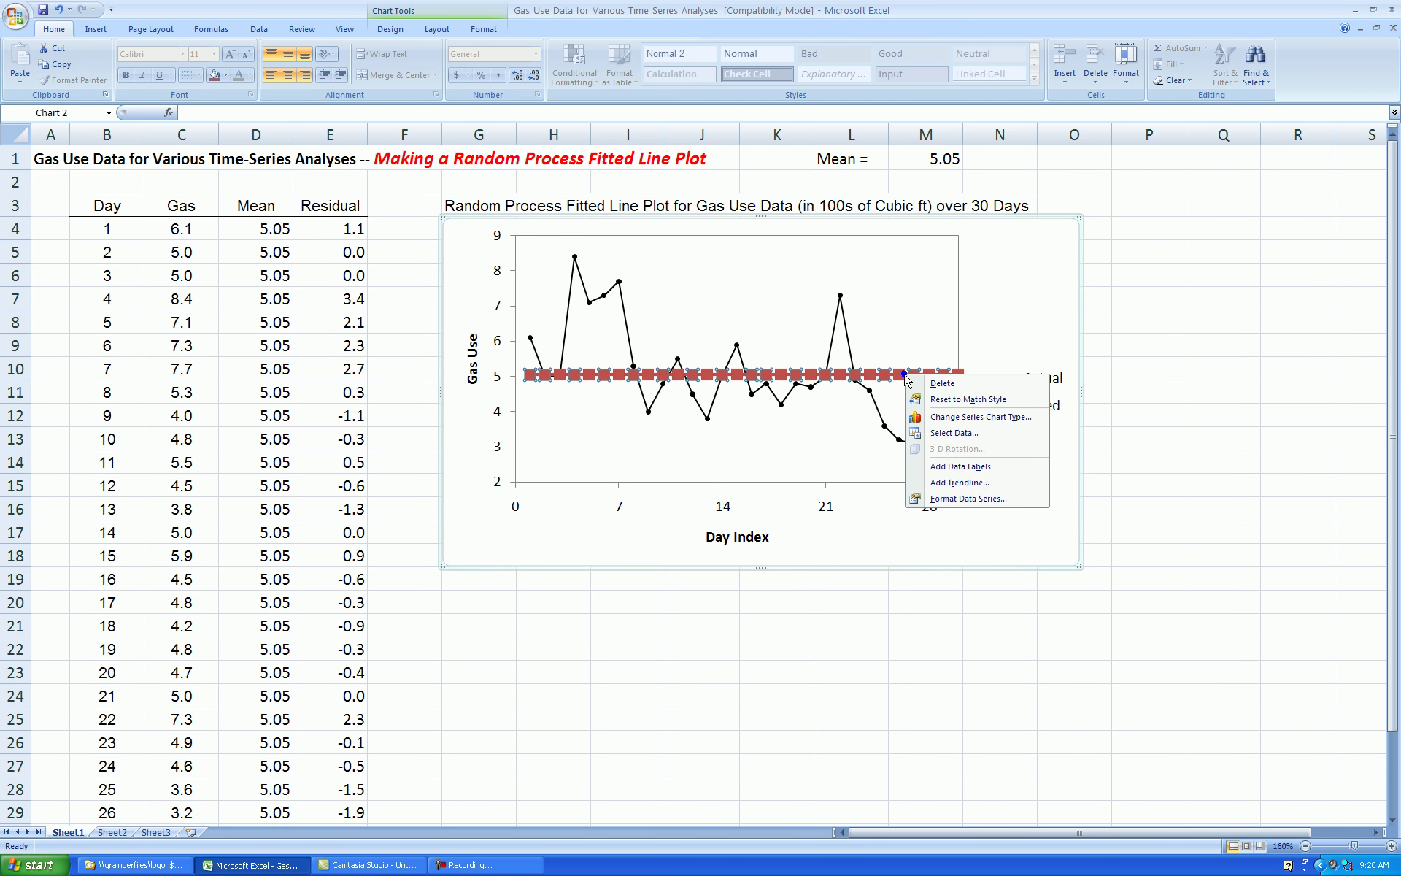
click(948, 483)
click(605, 287)
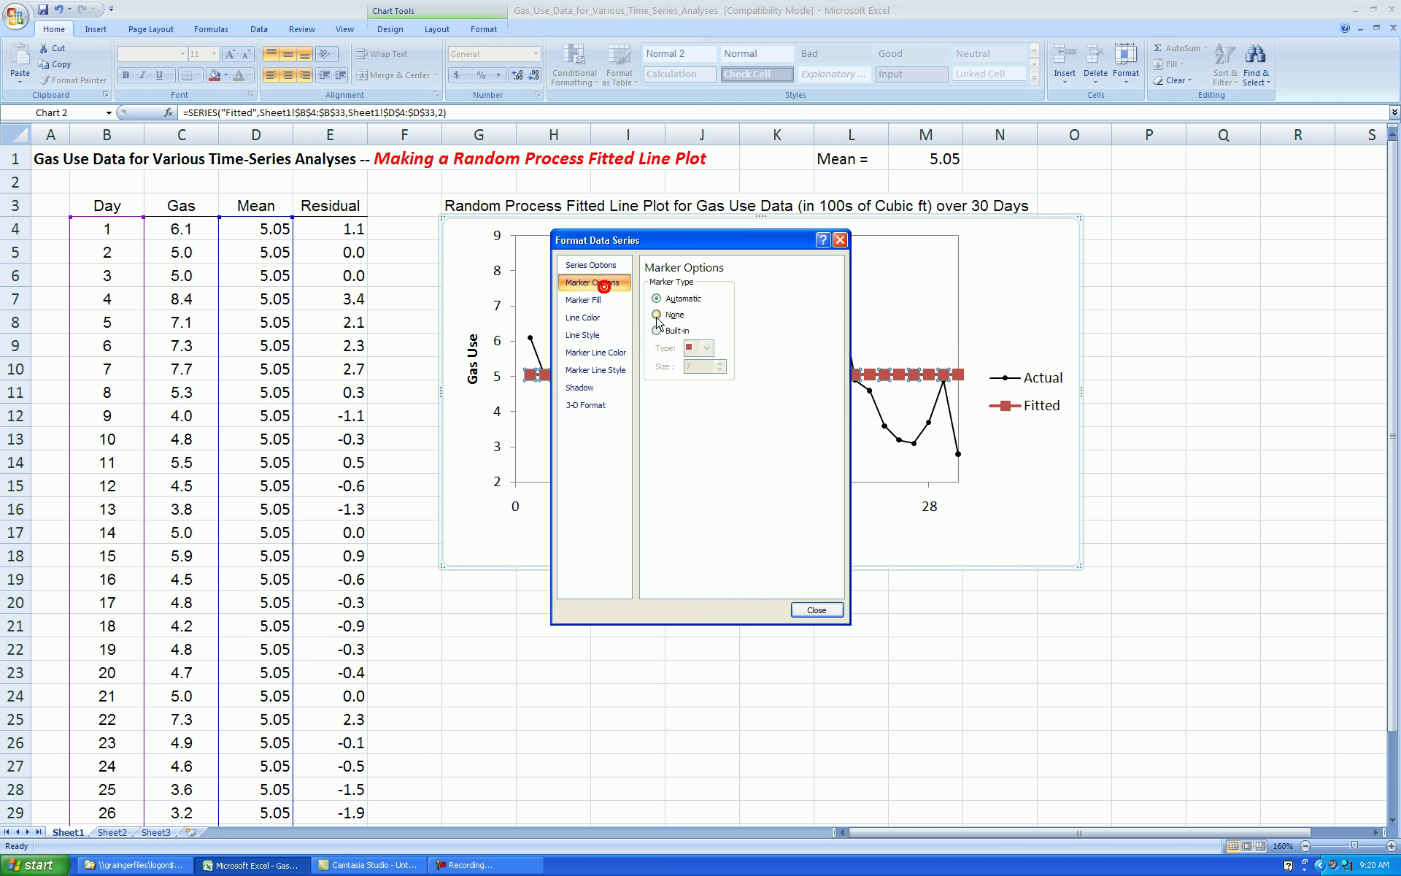
click(656, 315)
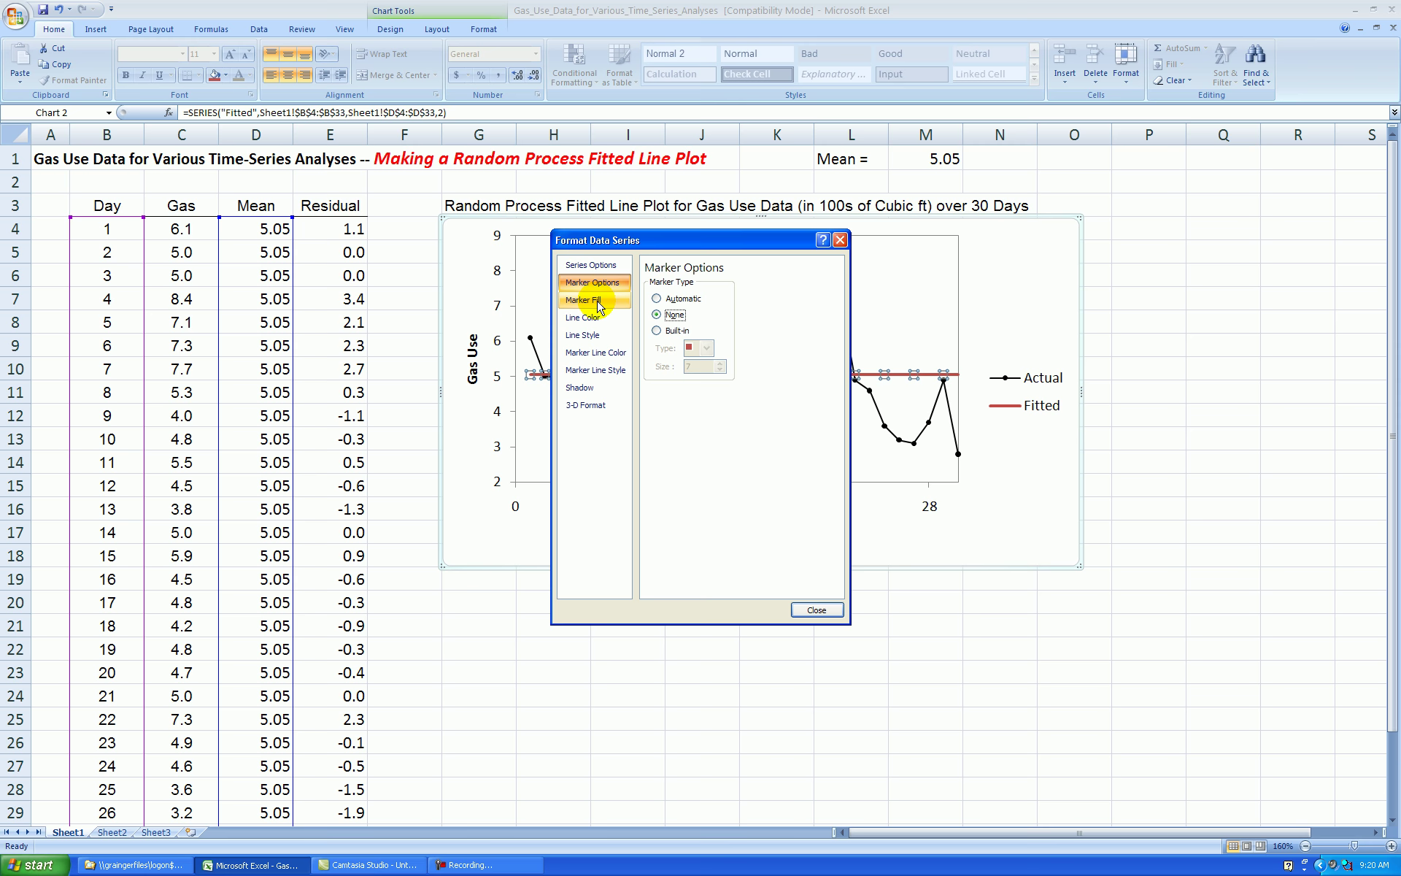
click(600, 325)
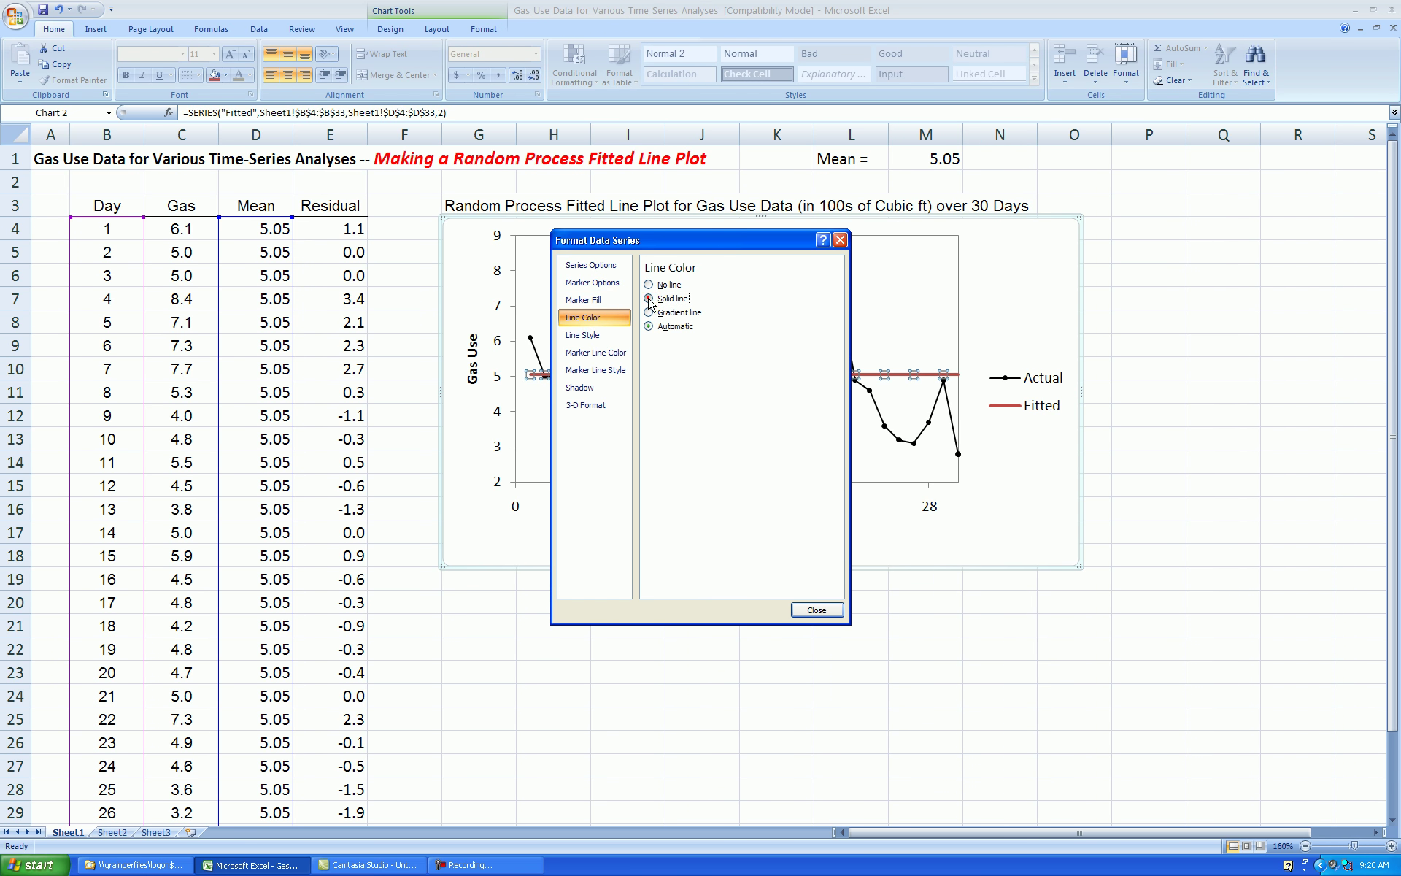
click(649, 299)
click(704, 344)
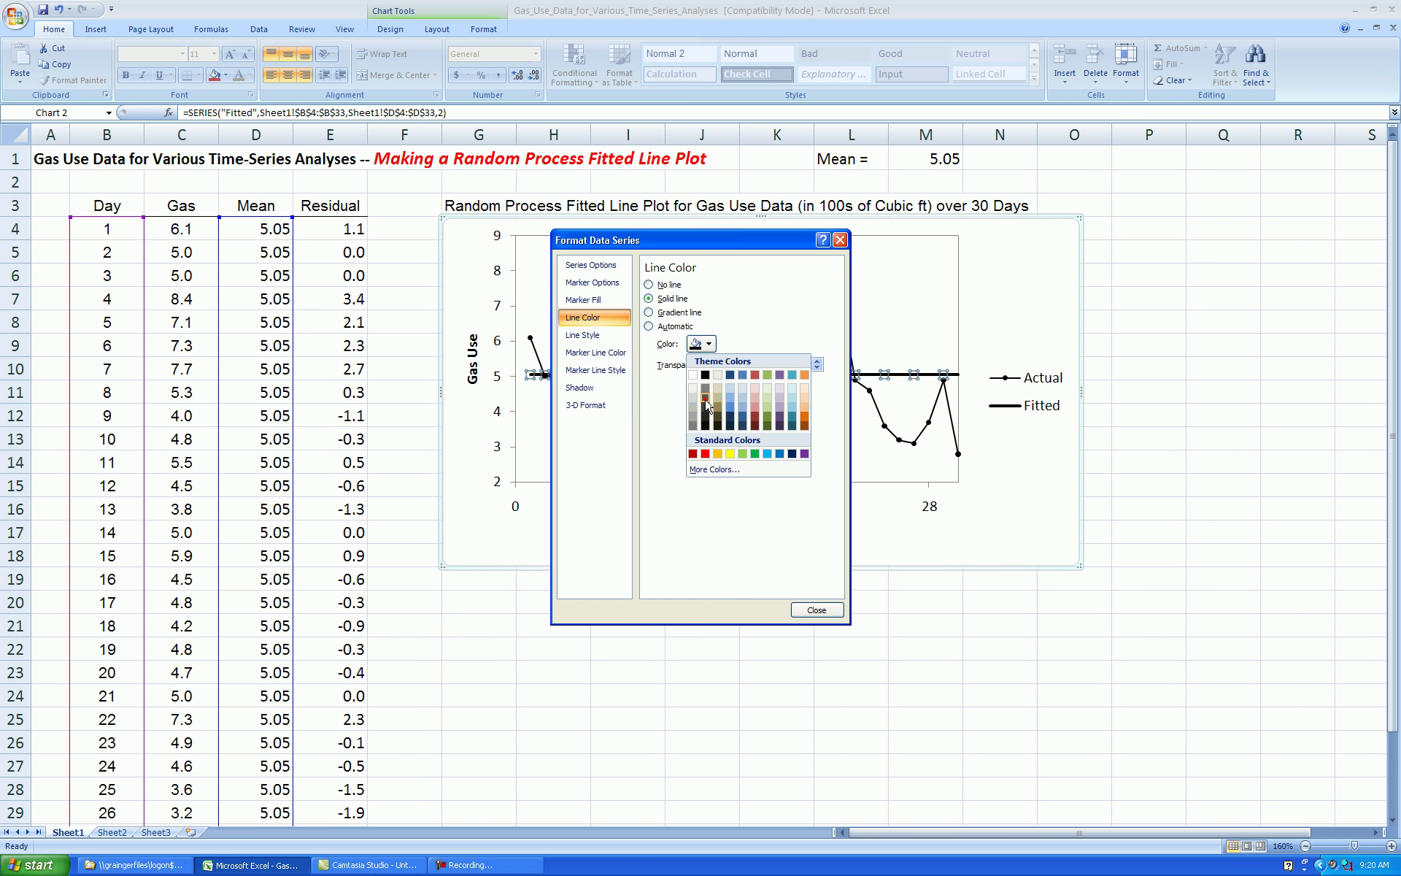
click(706, 401)
click(583, 335)
click(753, 288)
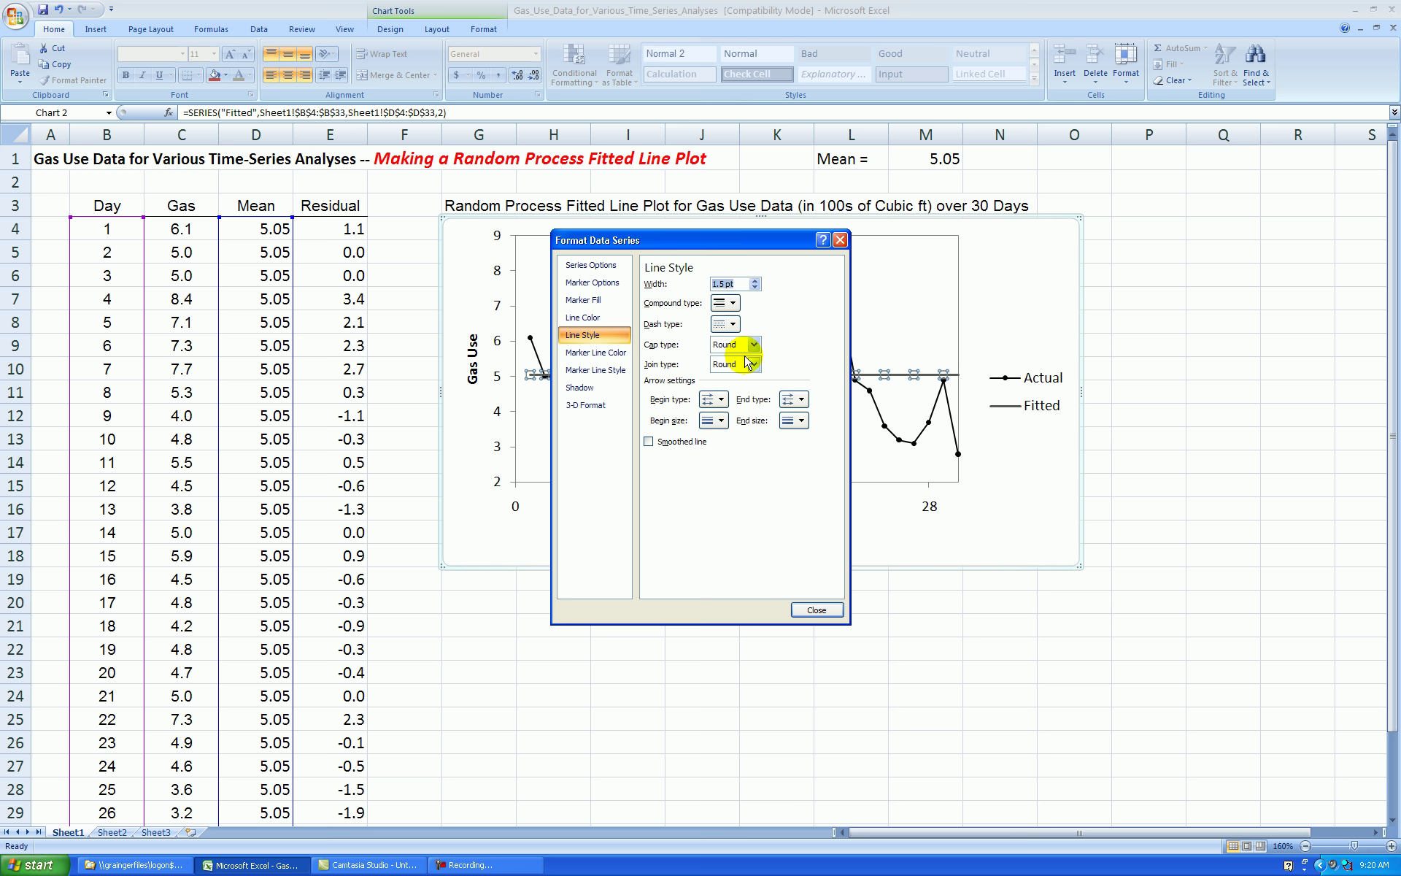
click(817, 609)
click(1145, 343)
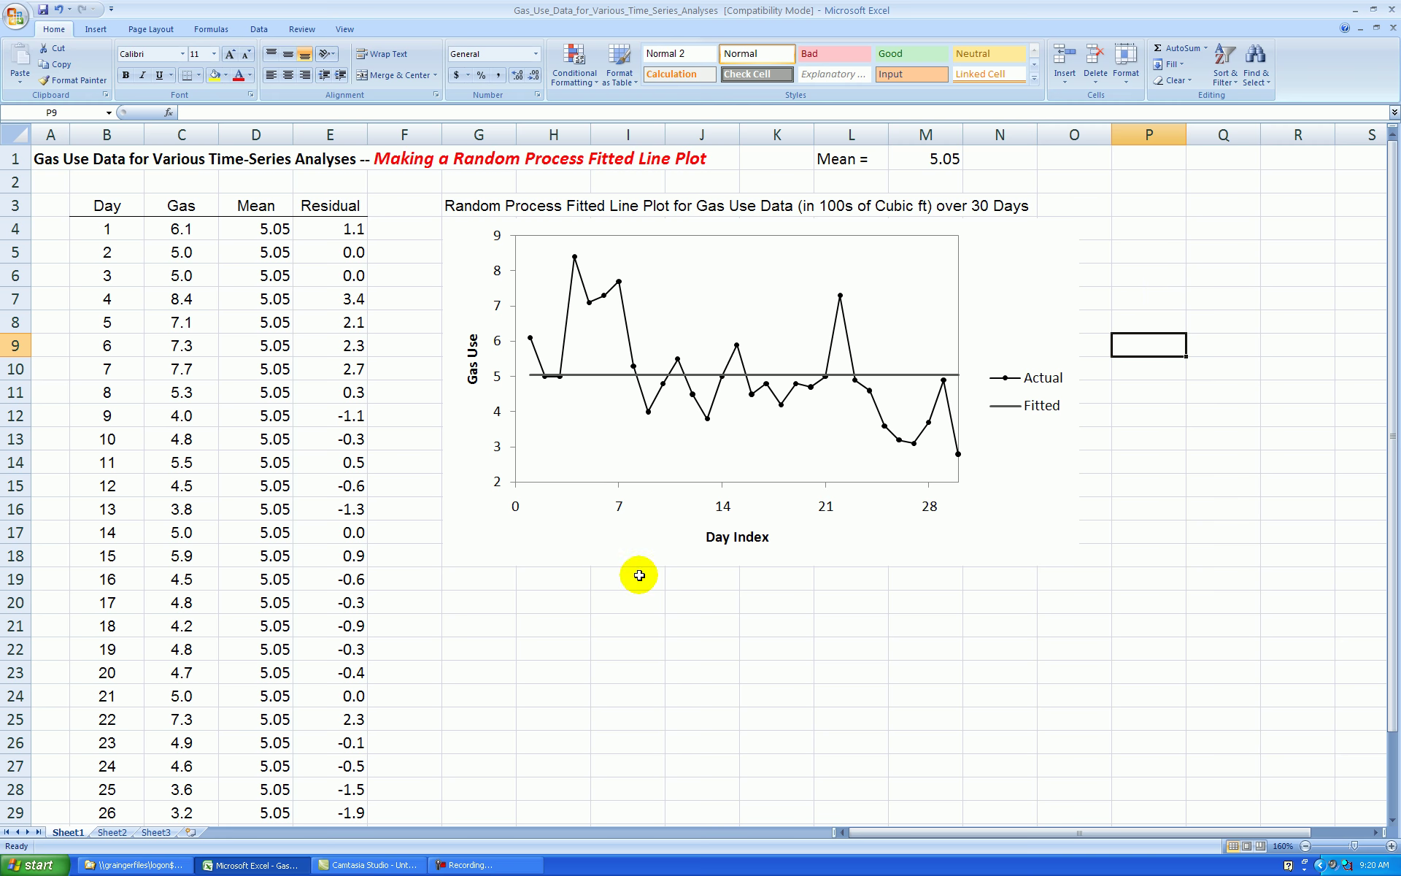
- Enter the label 'MDS =' in cell G19 below the chart
click(491, 576)
scroll(847, 612, down, 2)
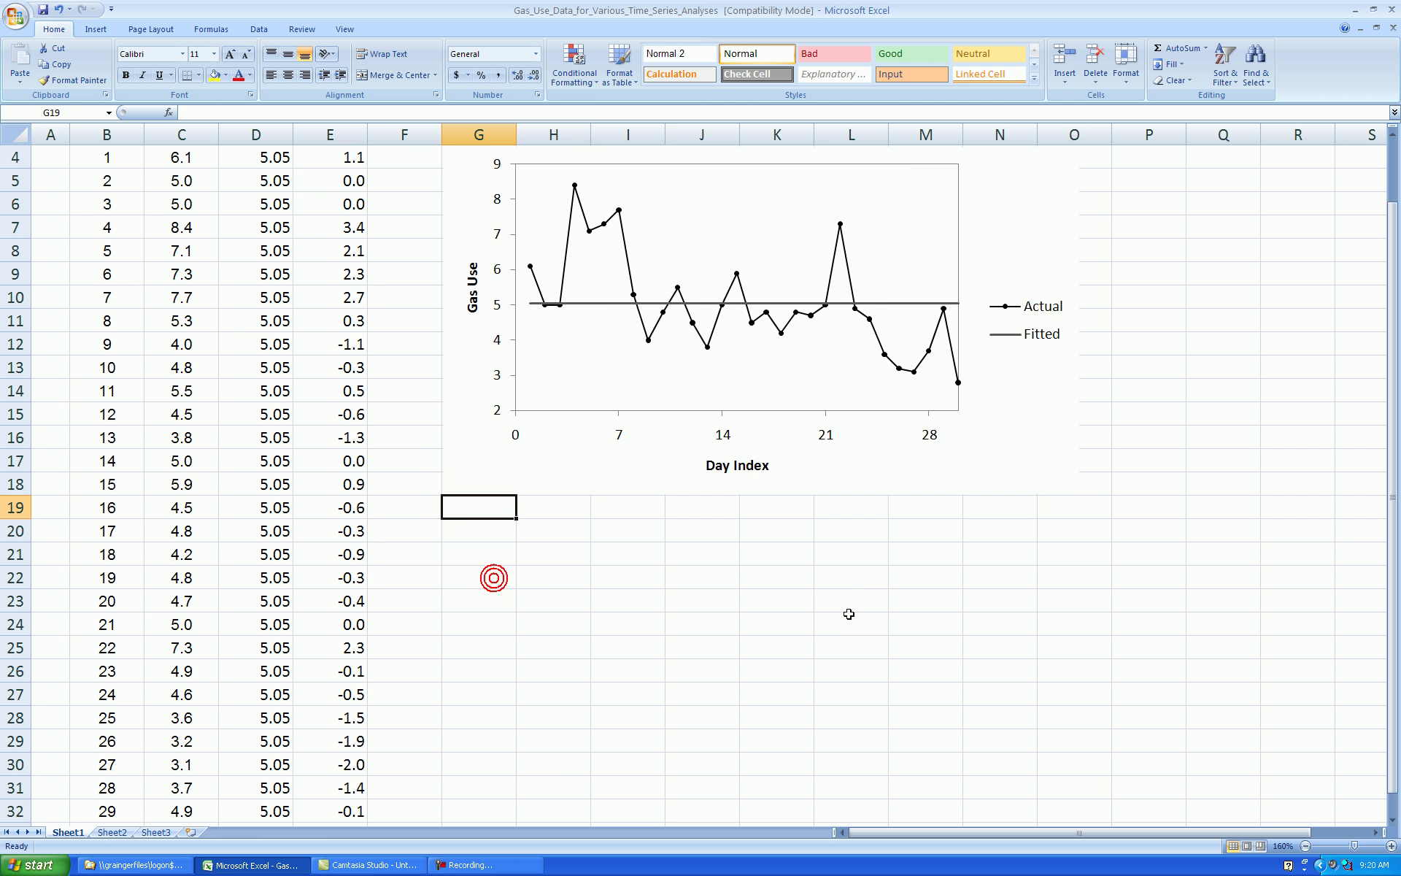
scroll(848, 613, up, 1)
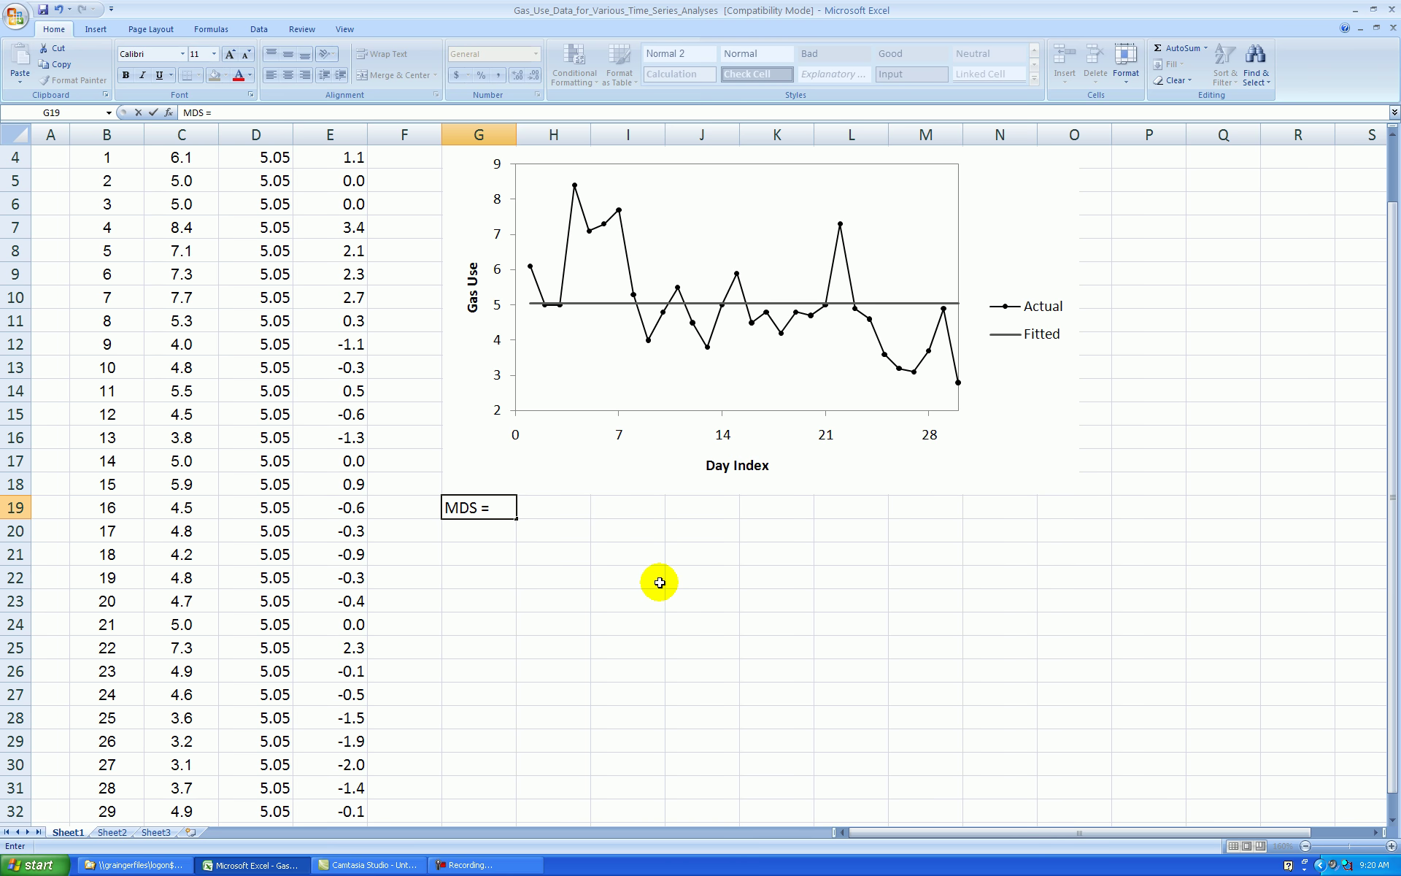
key(Return)
key(Right)
- Enter =SUMSQ(E4:E33)/30 in H19, giving 1.847833
key(Up)
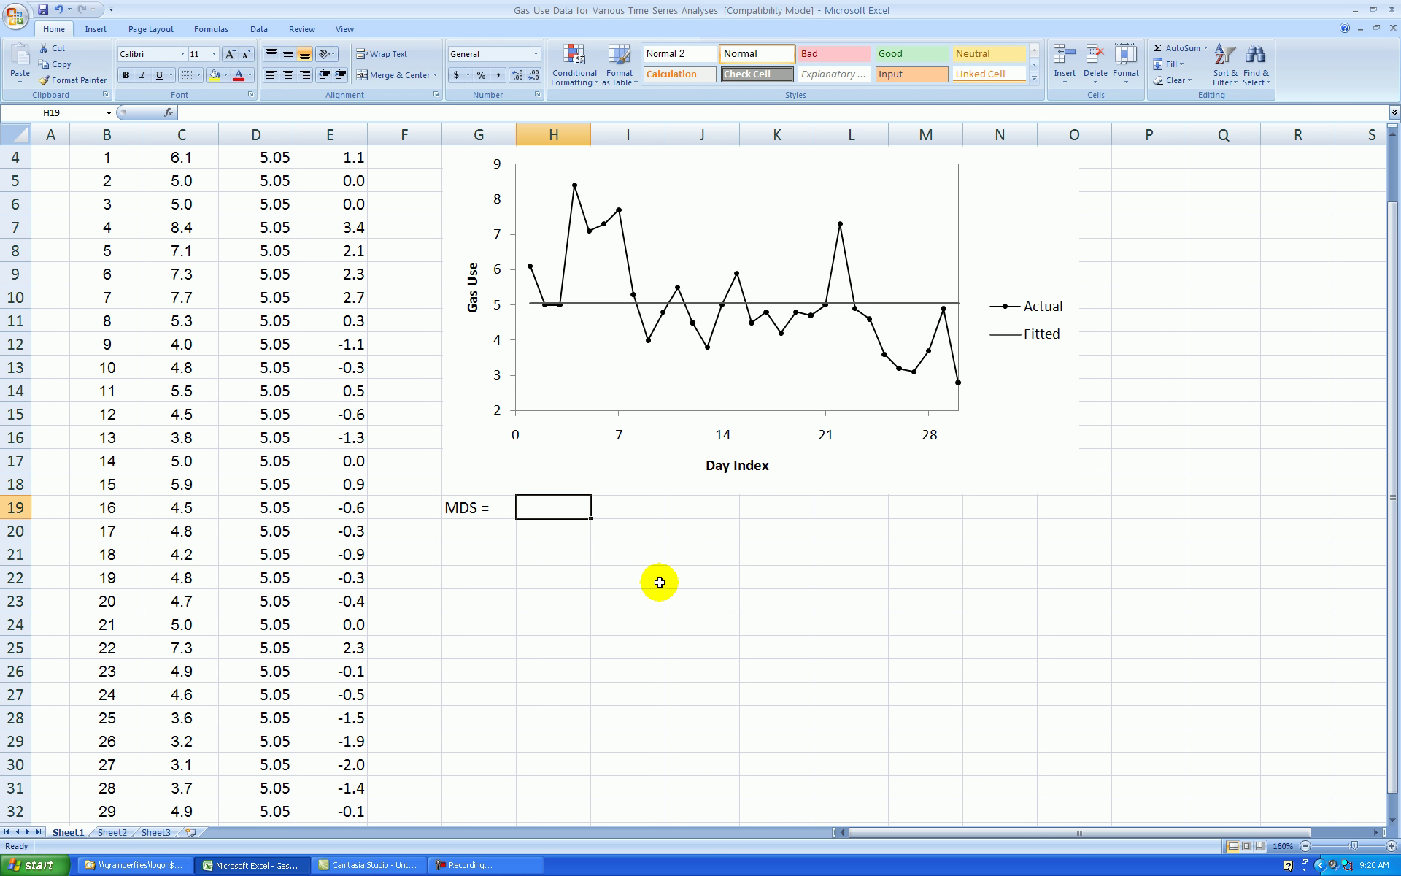
scroll(659, 582, up, 3)
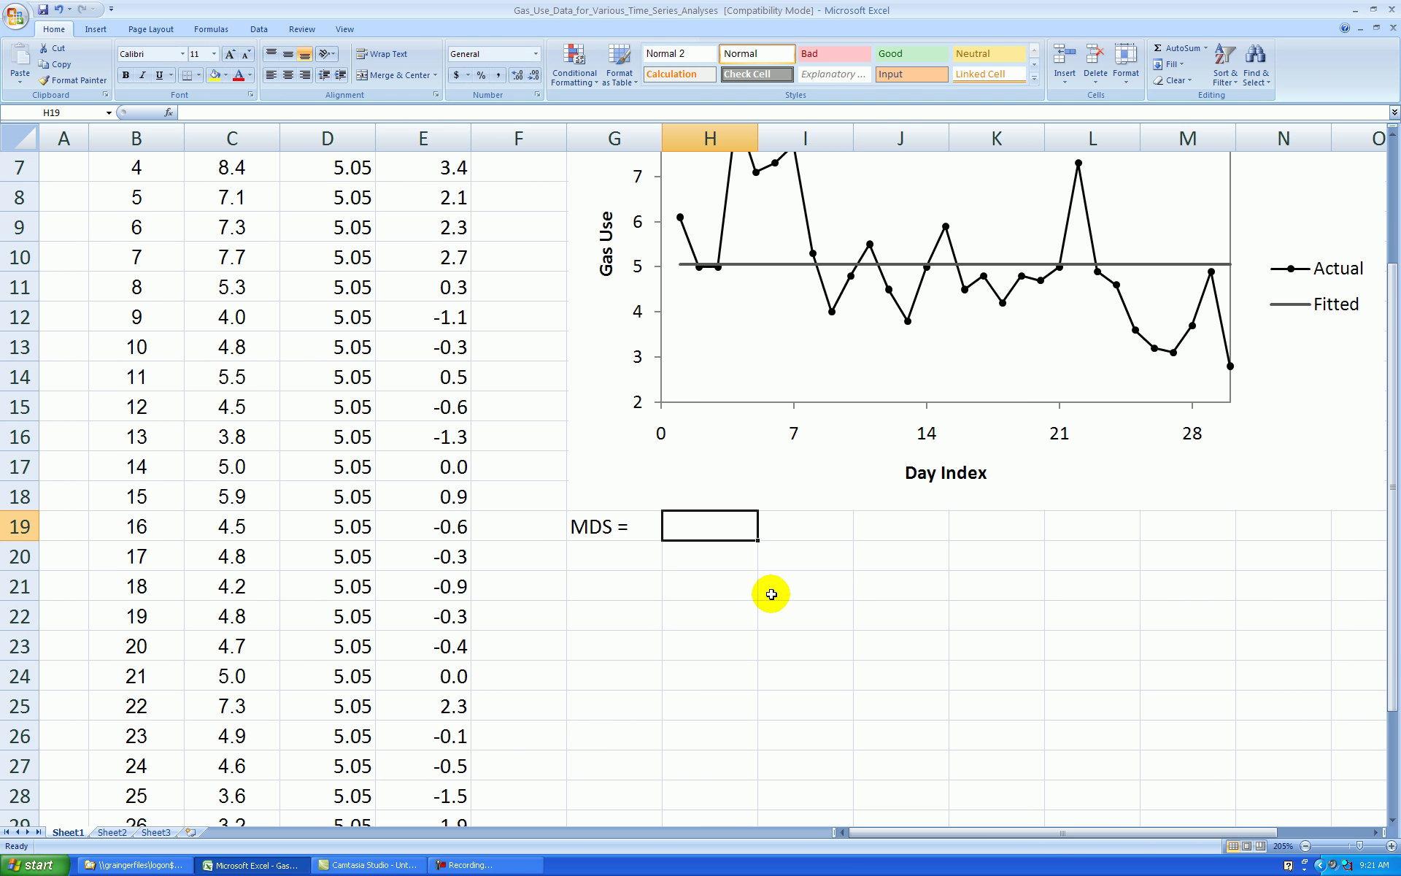
text(=sumsq)
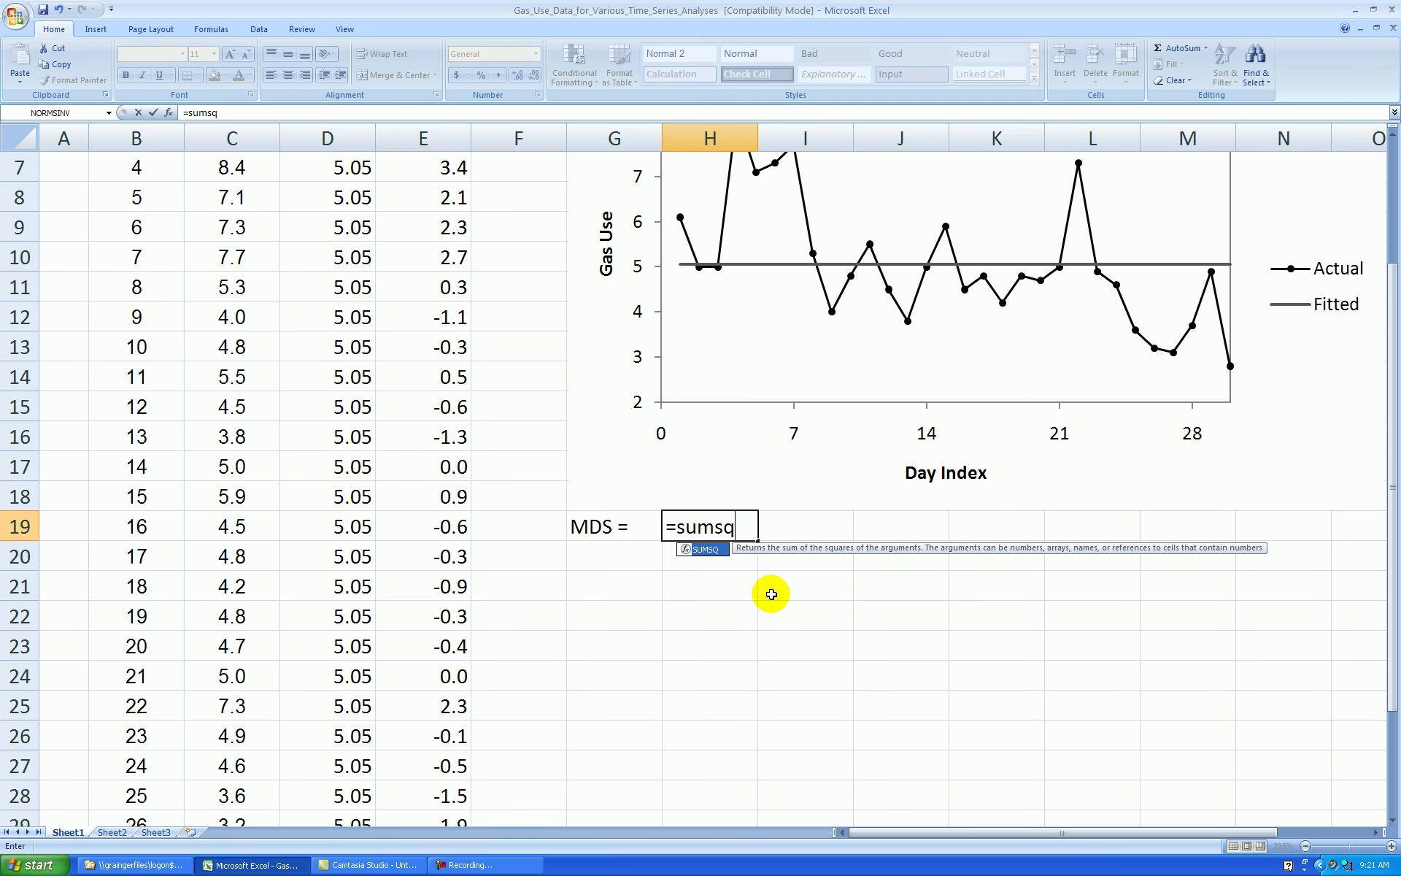
text(()
scroll(491, 316, up, 2)
drag(452, 259, 459, 751)
text())
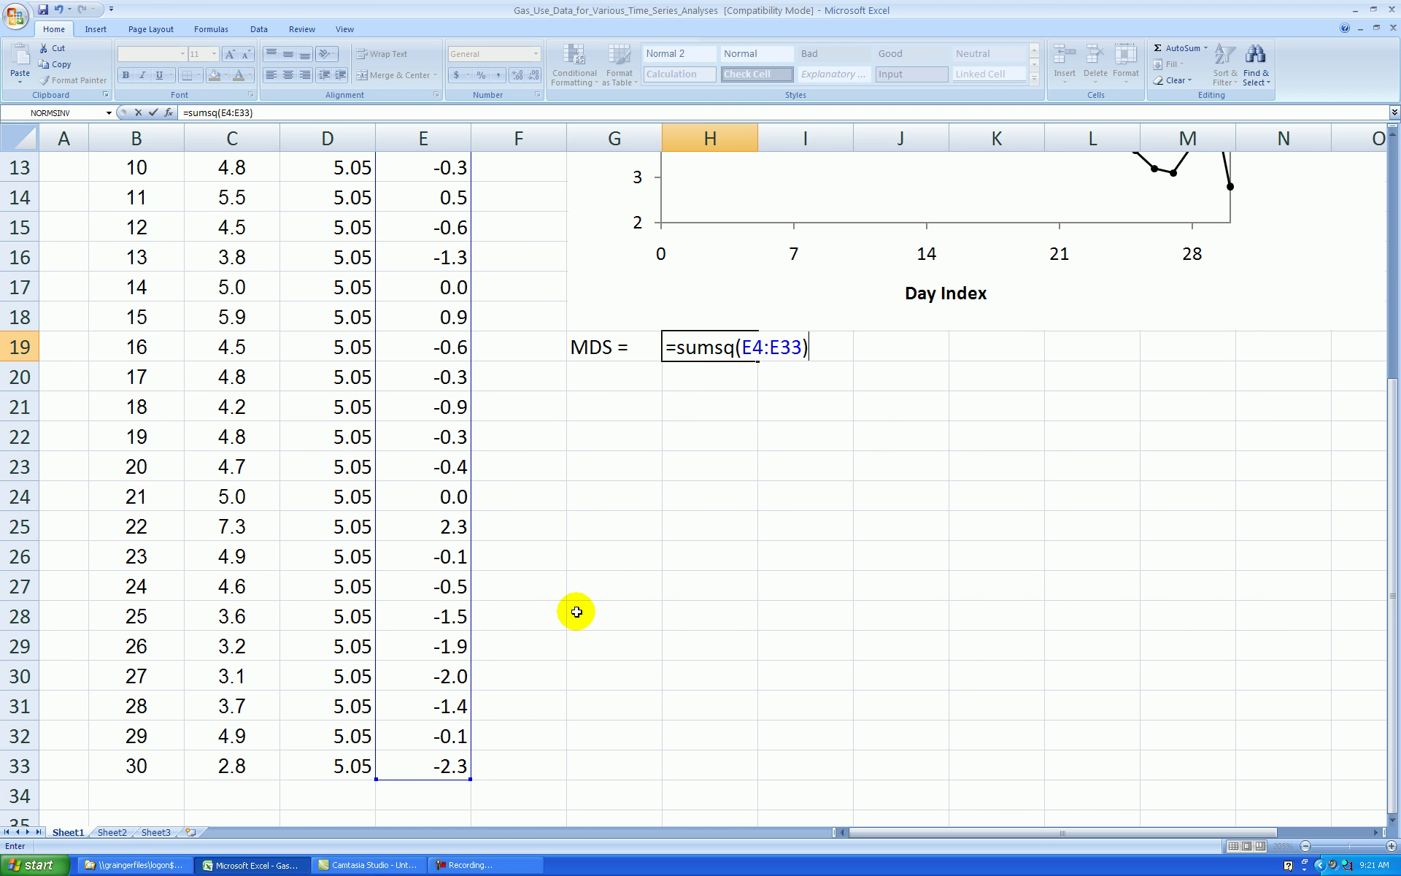
text(/30)
key(Return)
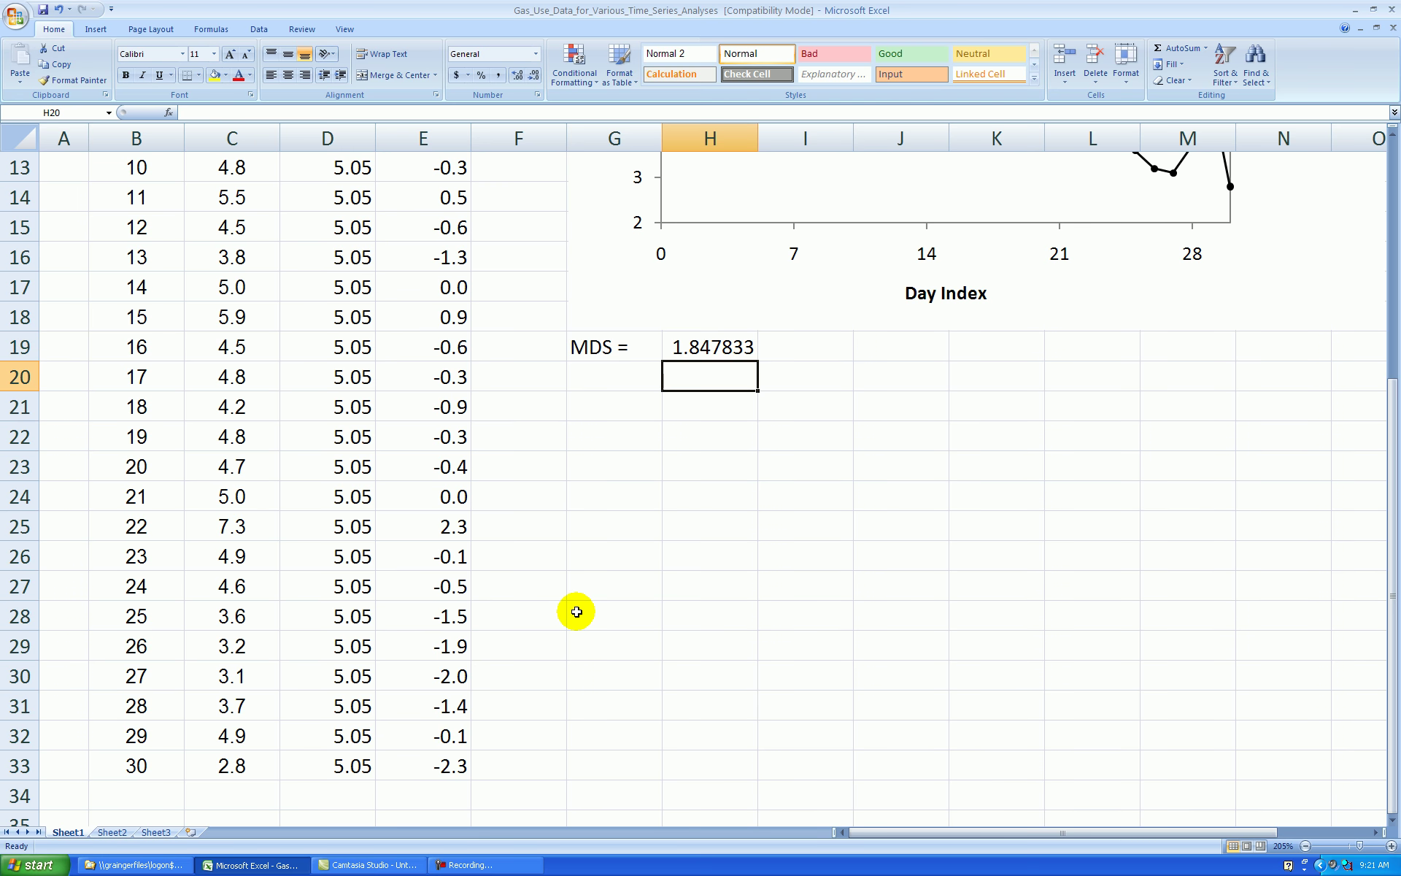
- Correct the G19 label from 'MDS =' to 'MSD ='
click(606, 348)
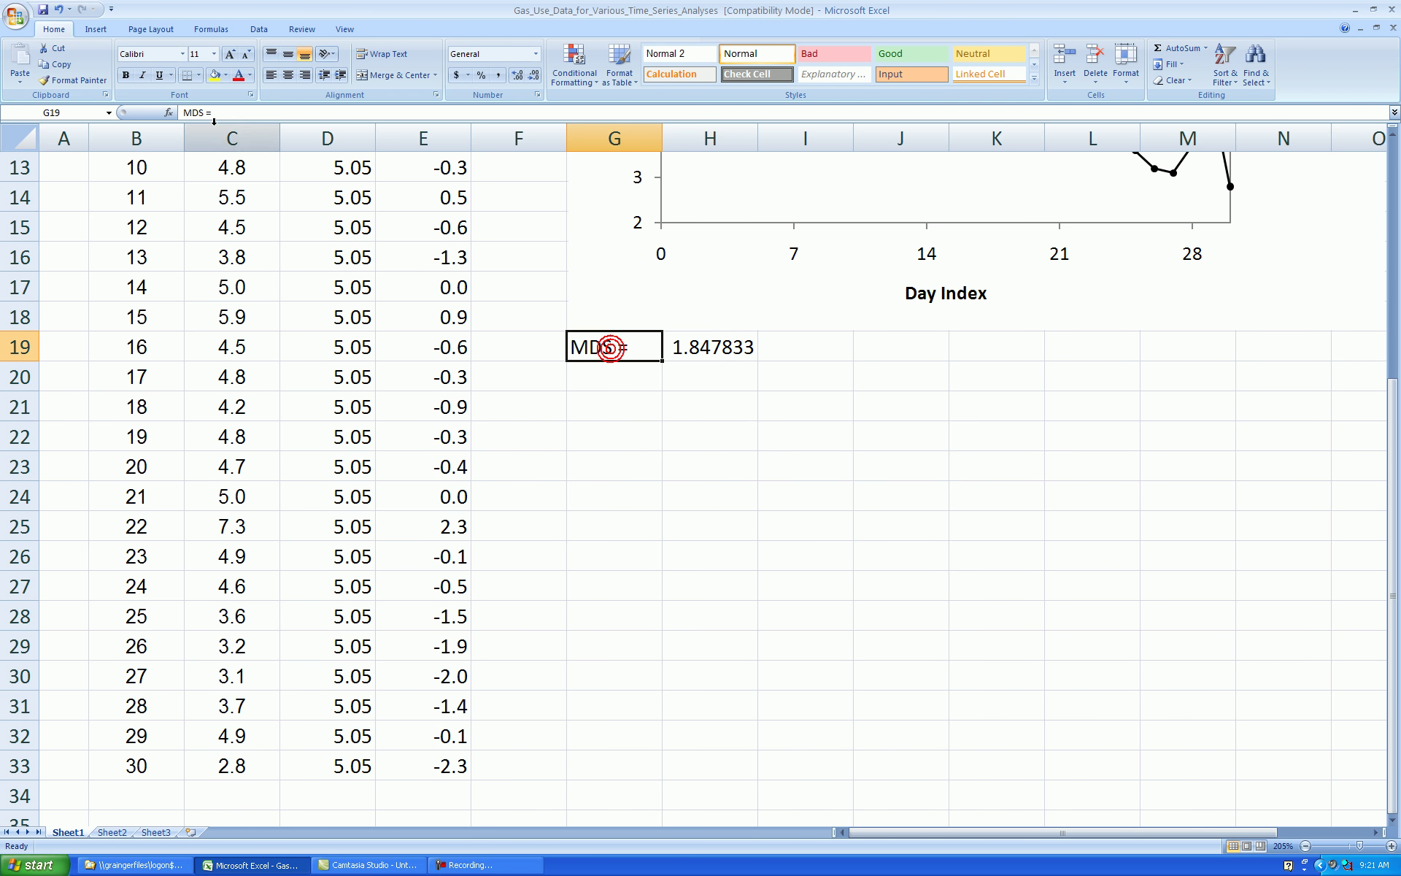
click(203, 113)
key(BackSpace)
key(BackSpace)
key(BackSpace)
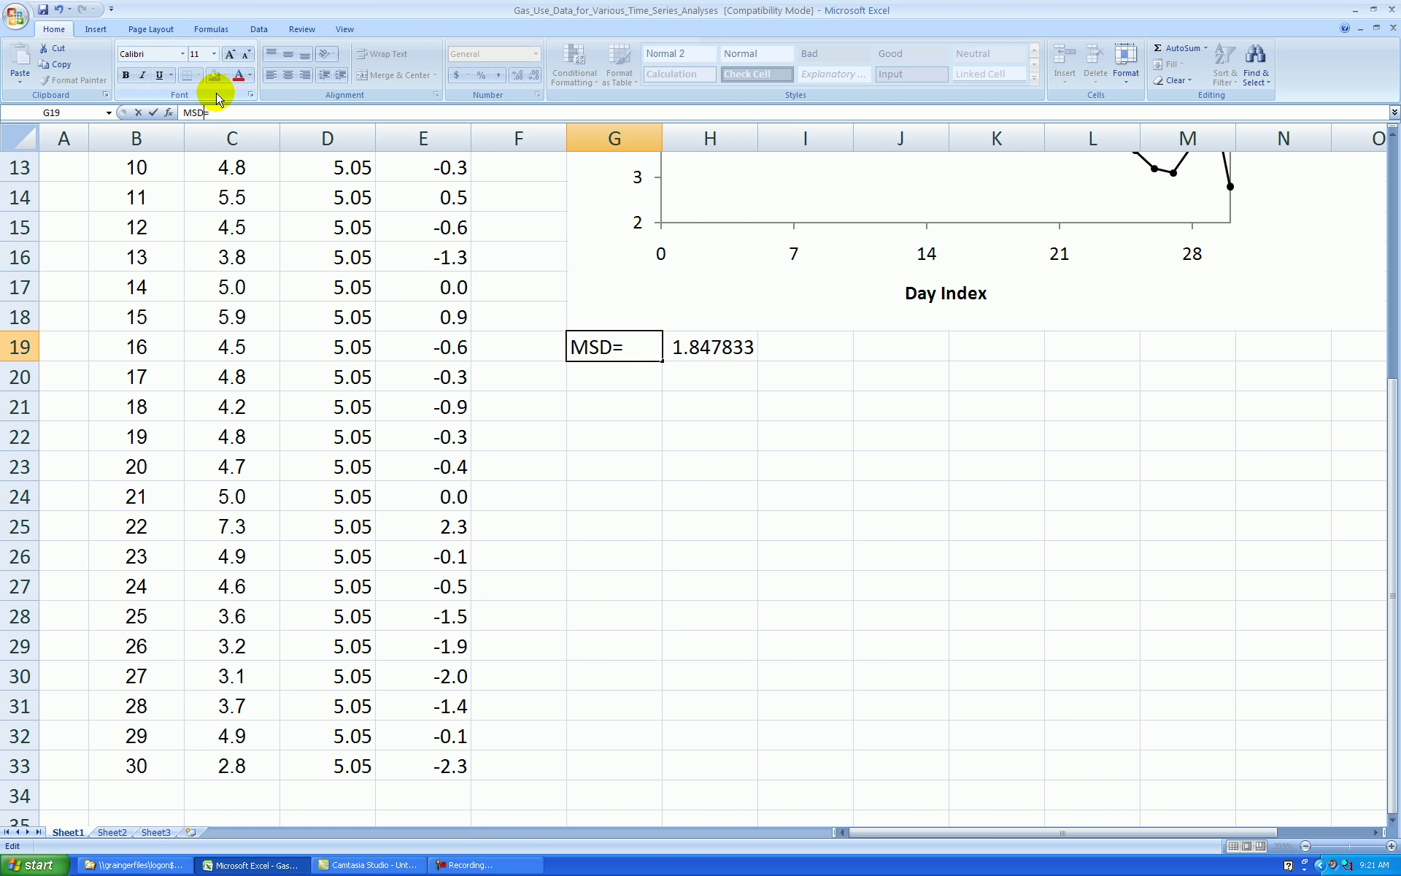
text(SD)
key(Return)
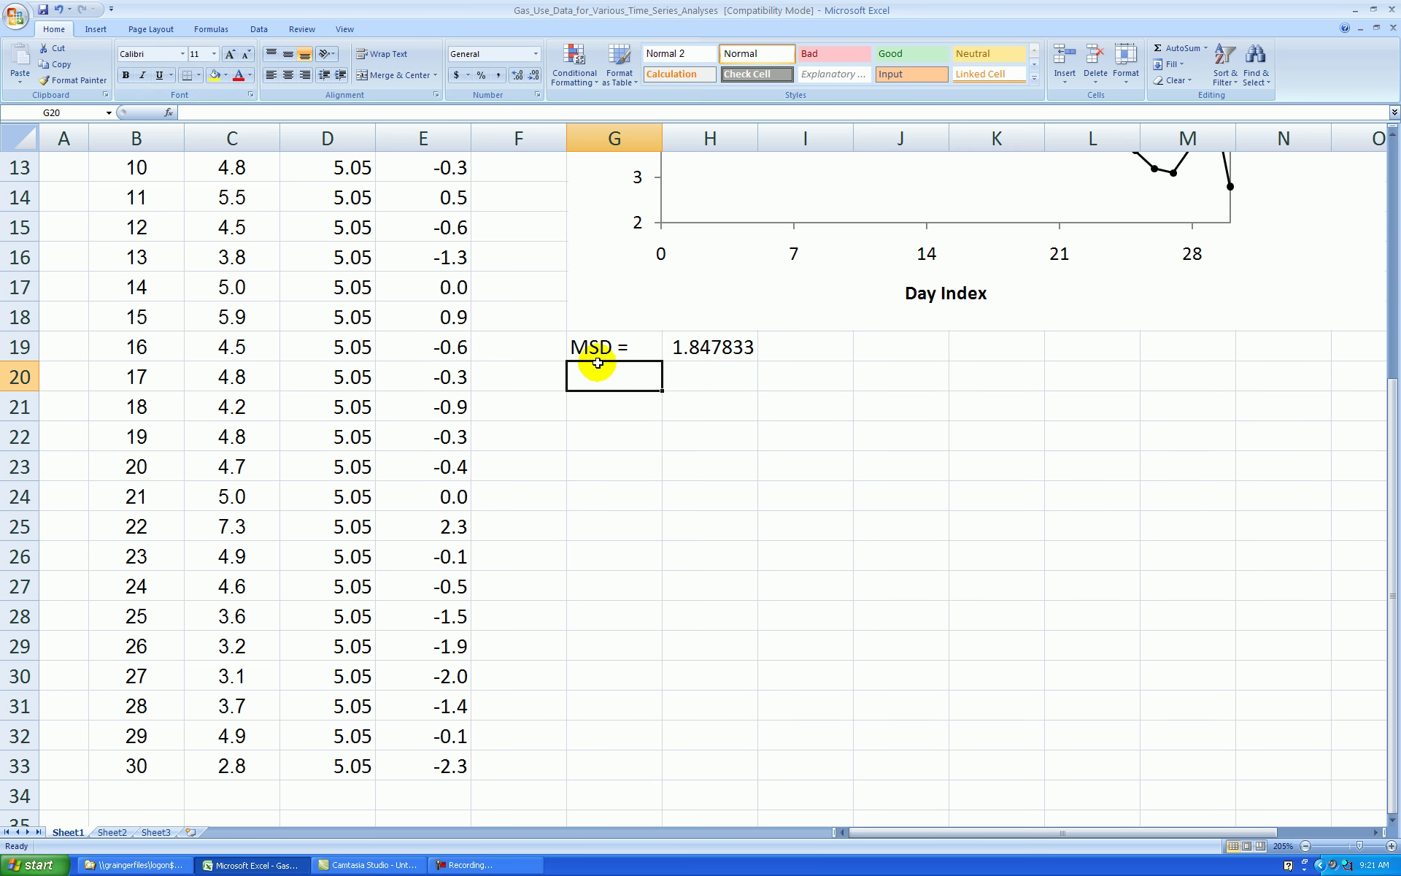
- Add the label 'RMSE =' in G20 and =SQRT(H19) in H20
text(RMSE =)
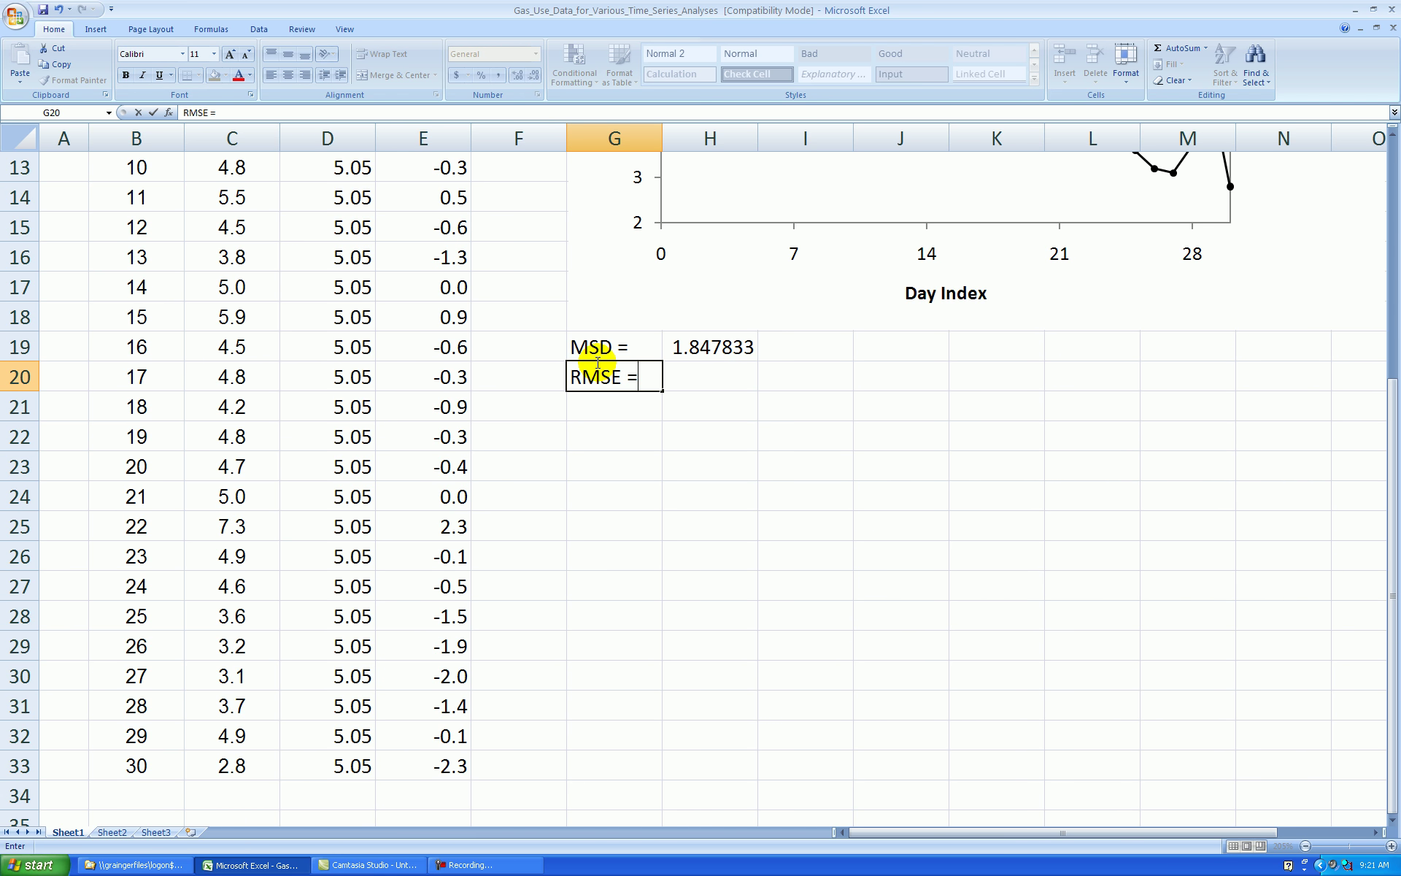
key(Return)
text(=s)
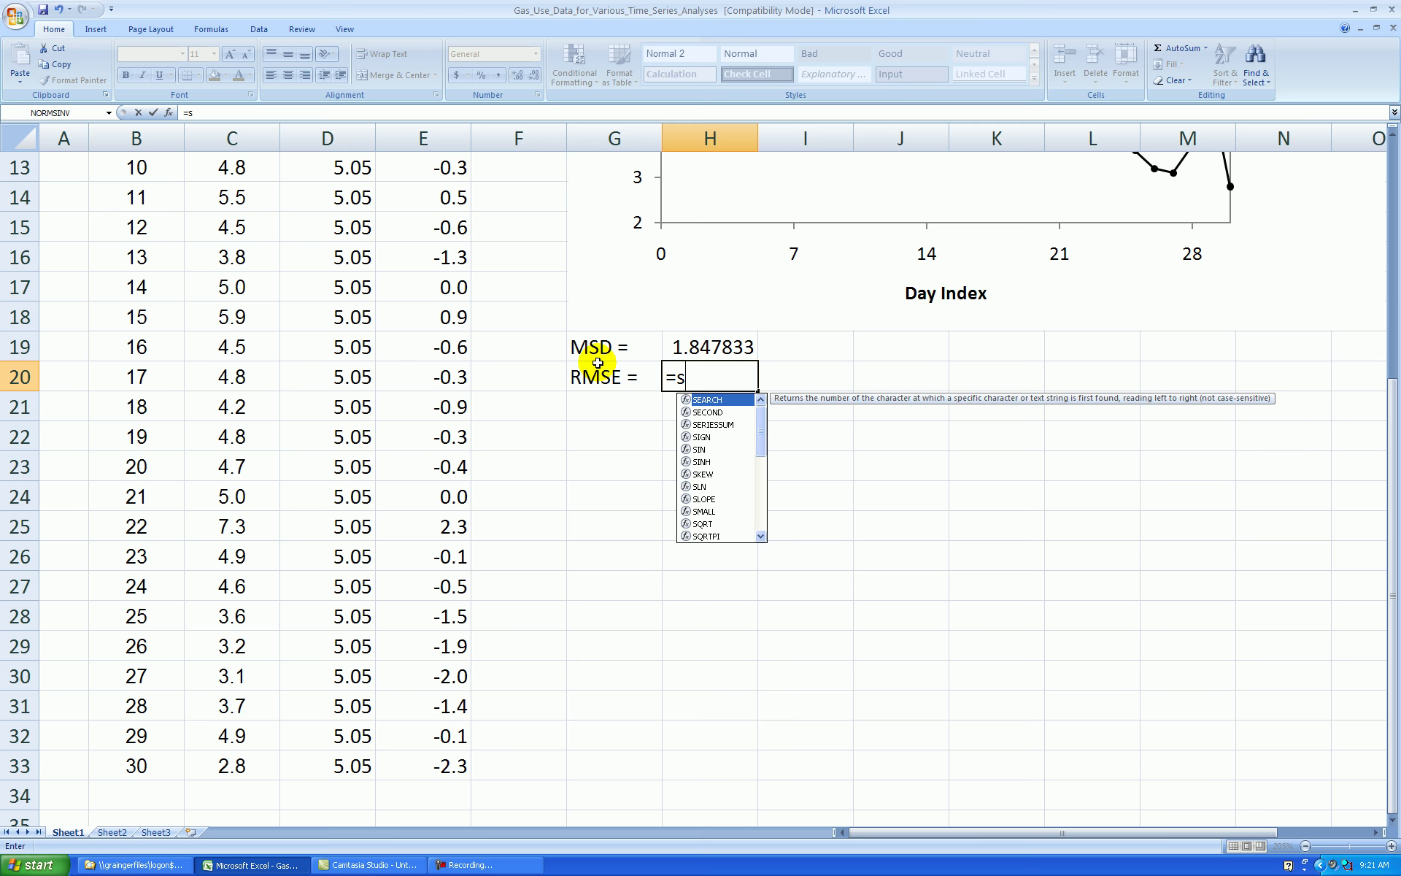
text(qrt()
key(Up)
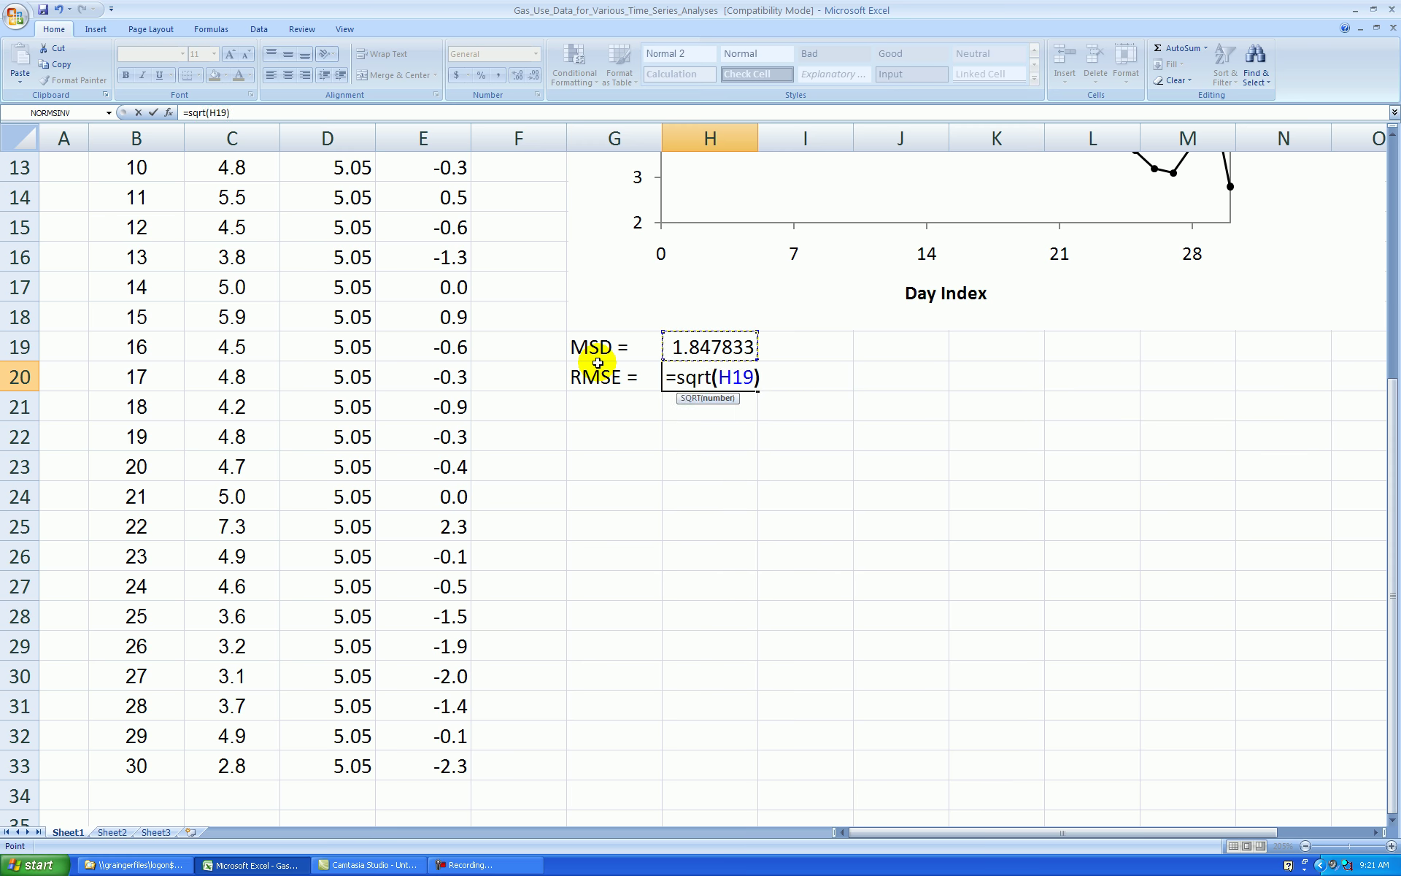
text())
key(Return)
- Format H19:H20 to two decimals, showing 1.85 and 1.36
click(714, 376)
scroll(815, 429, up, 4)
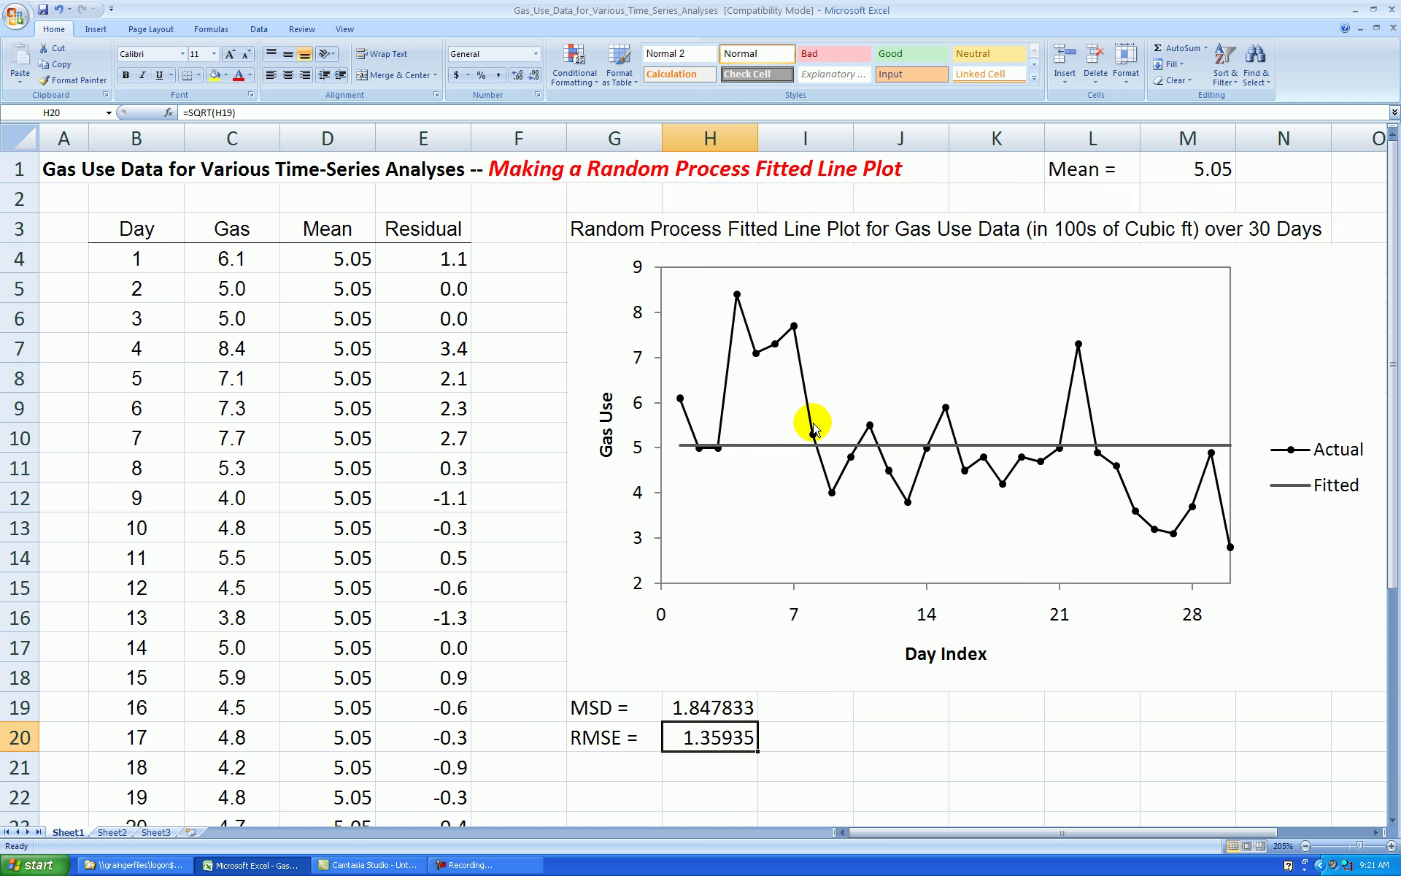
scroll(815, 429, down, 1)
drag(738, 614, 715, 635)
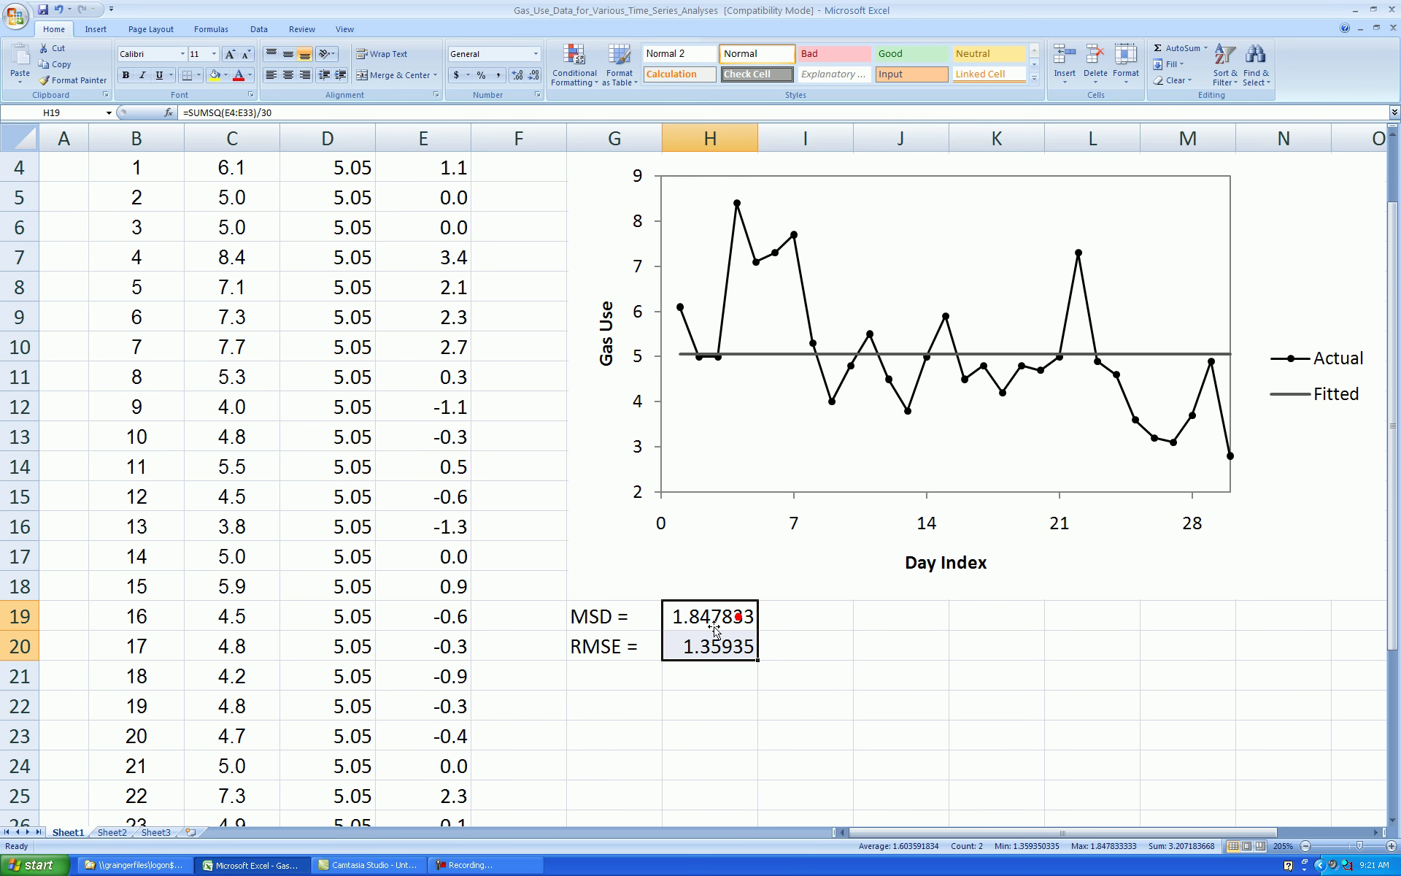
scroll(838, 647, down, 2)
scroll(838, 647, up, 1)
click(535, 75)
click(535, 75)
click(534, 75)
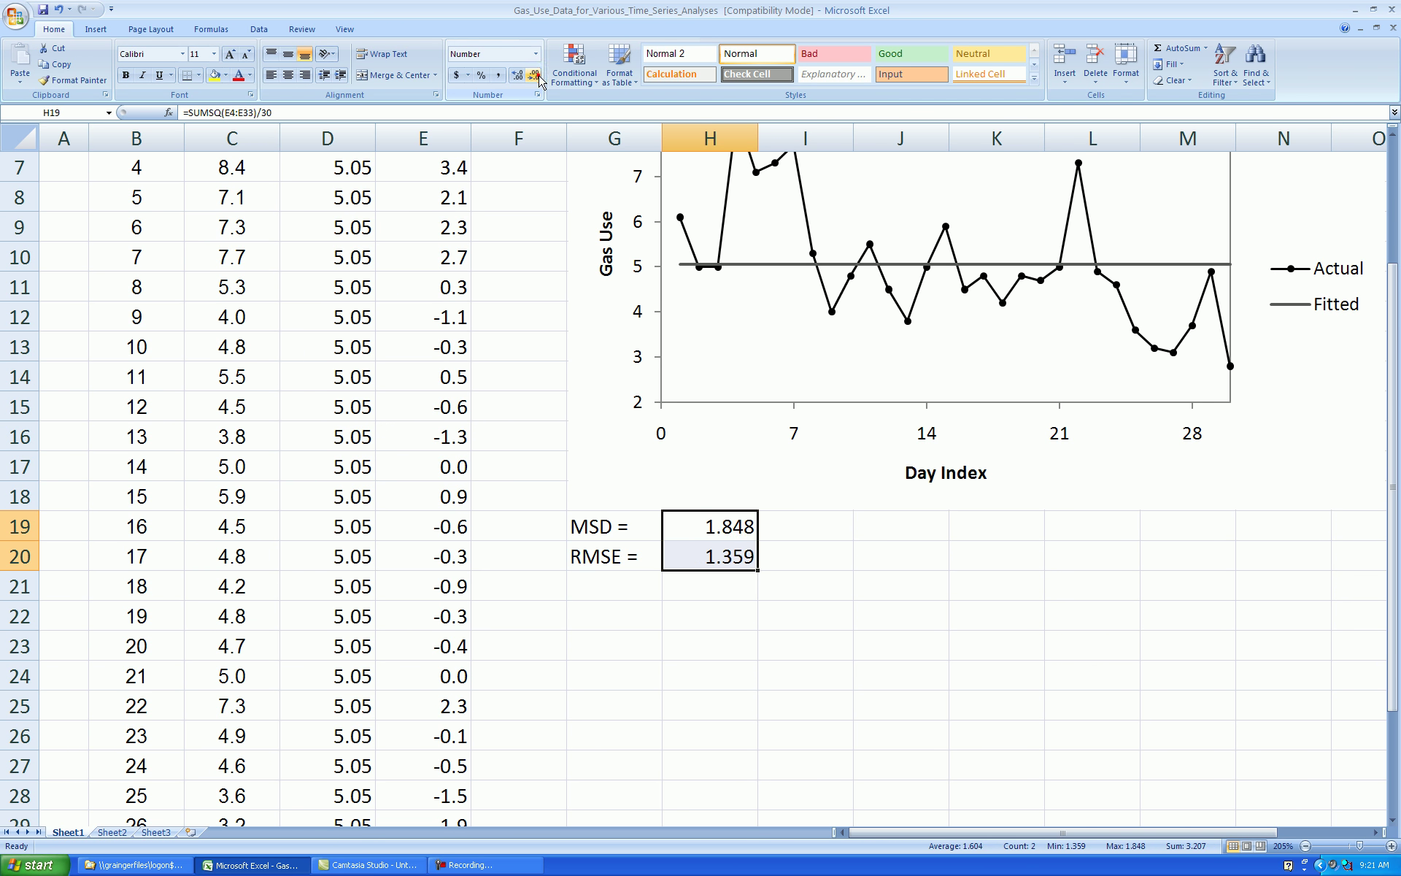
click(534, 75)
click(535, 75)
click(517, 75)
click(777, 491)
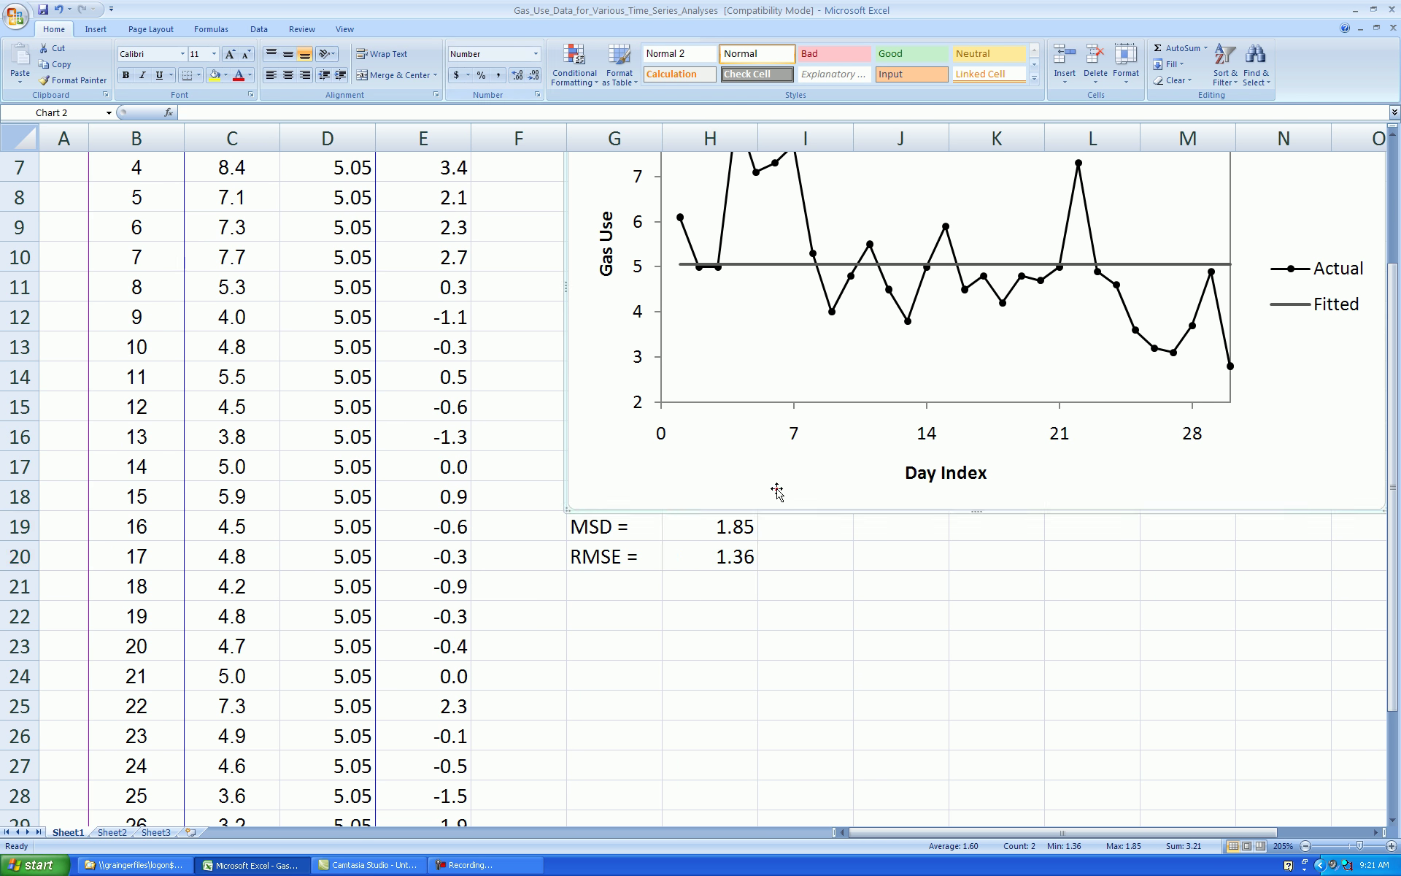
scroll(792, 540, up, 1)
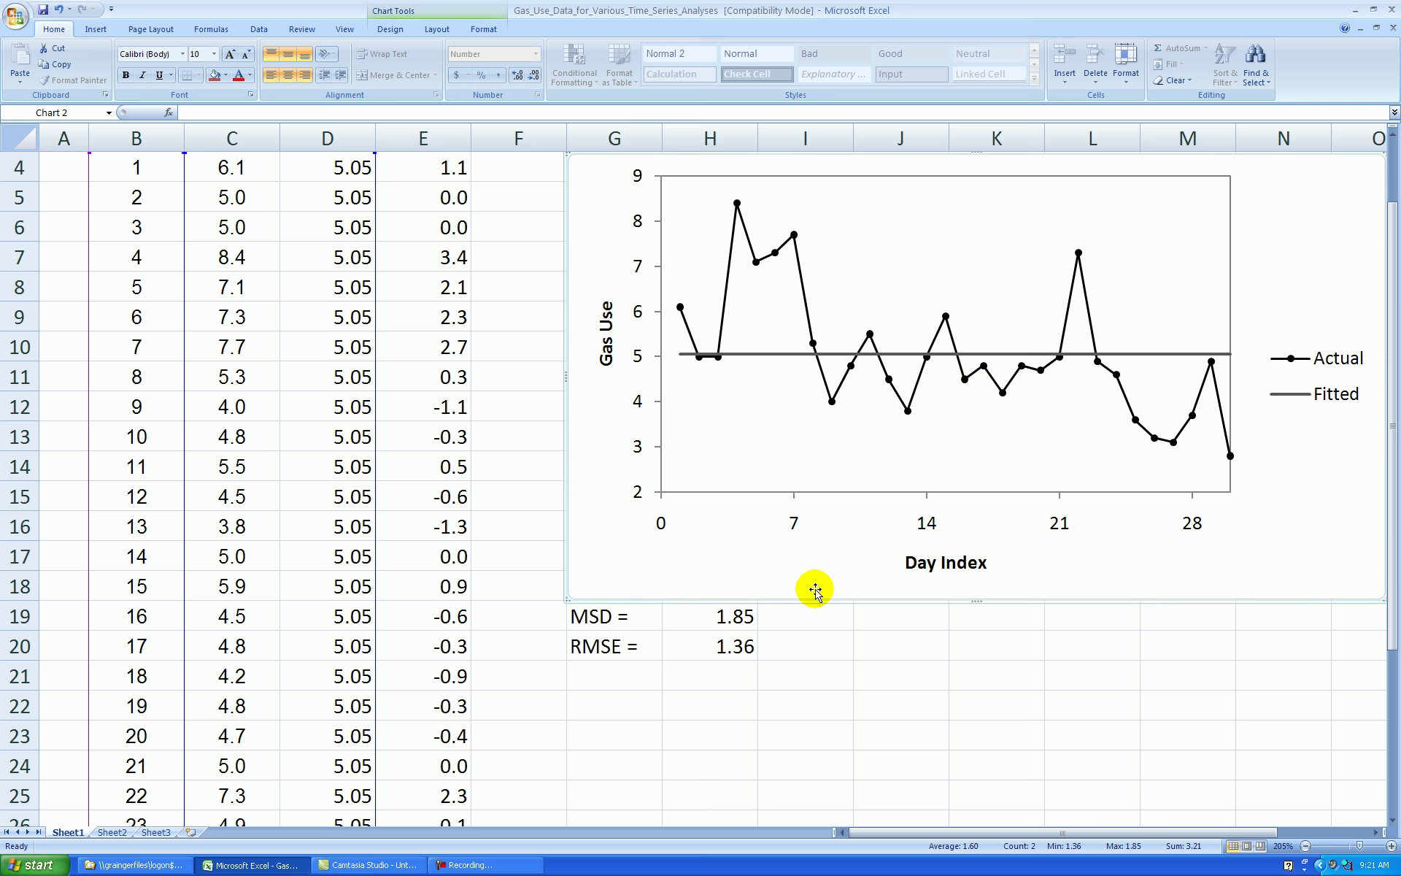
click(797, 667)
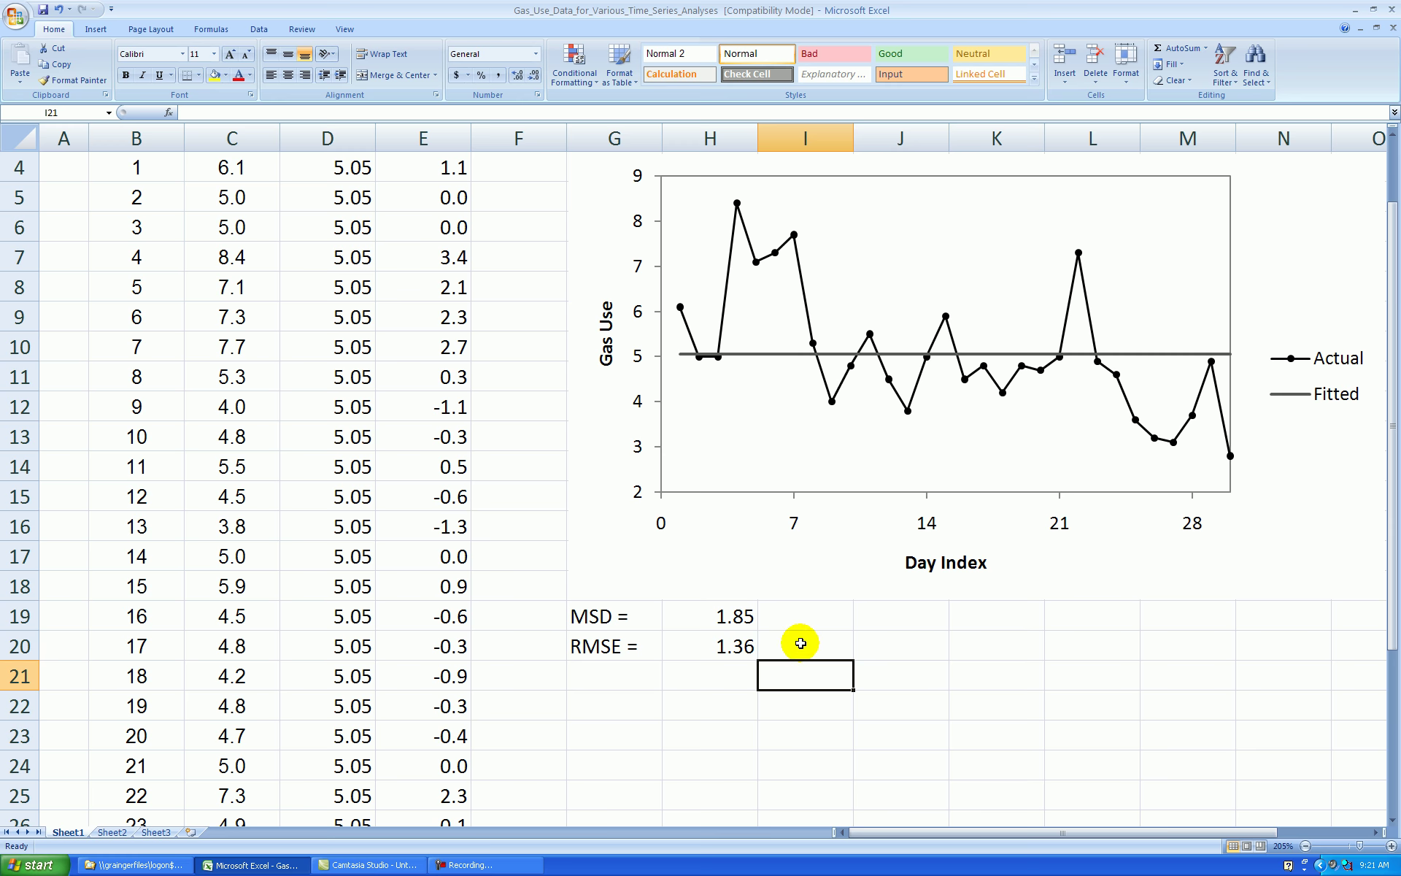
scroll(583, 481, up, 1)
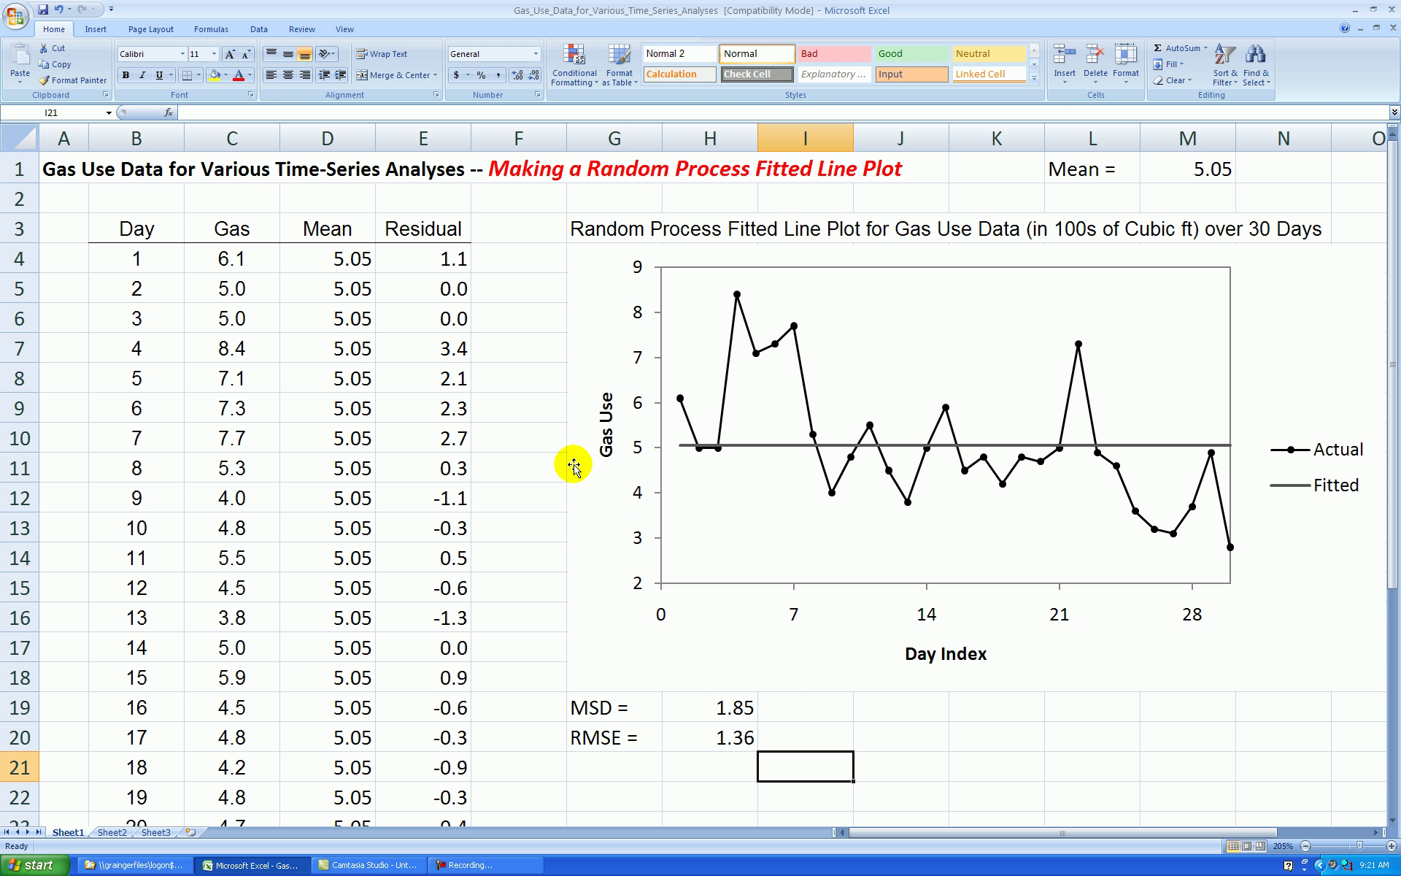
scroll(562, 442, down, 4)
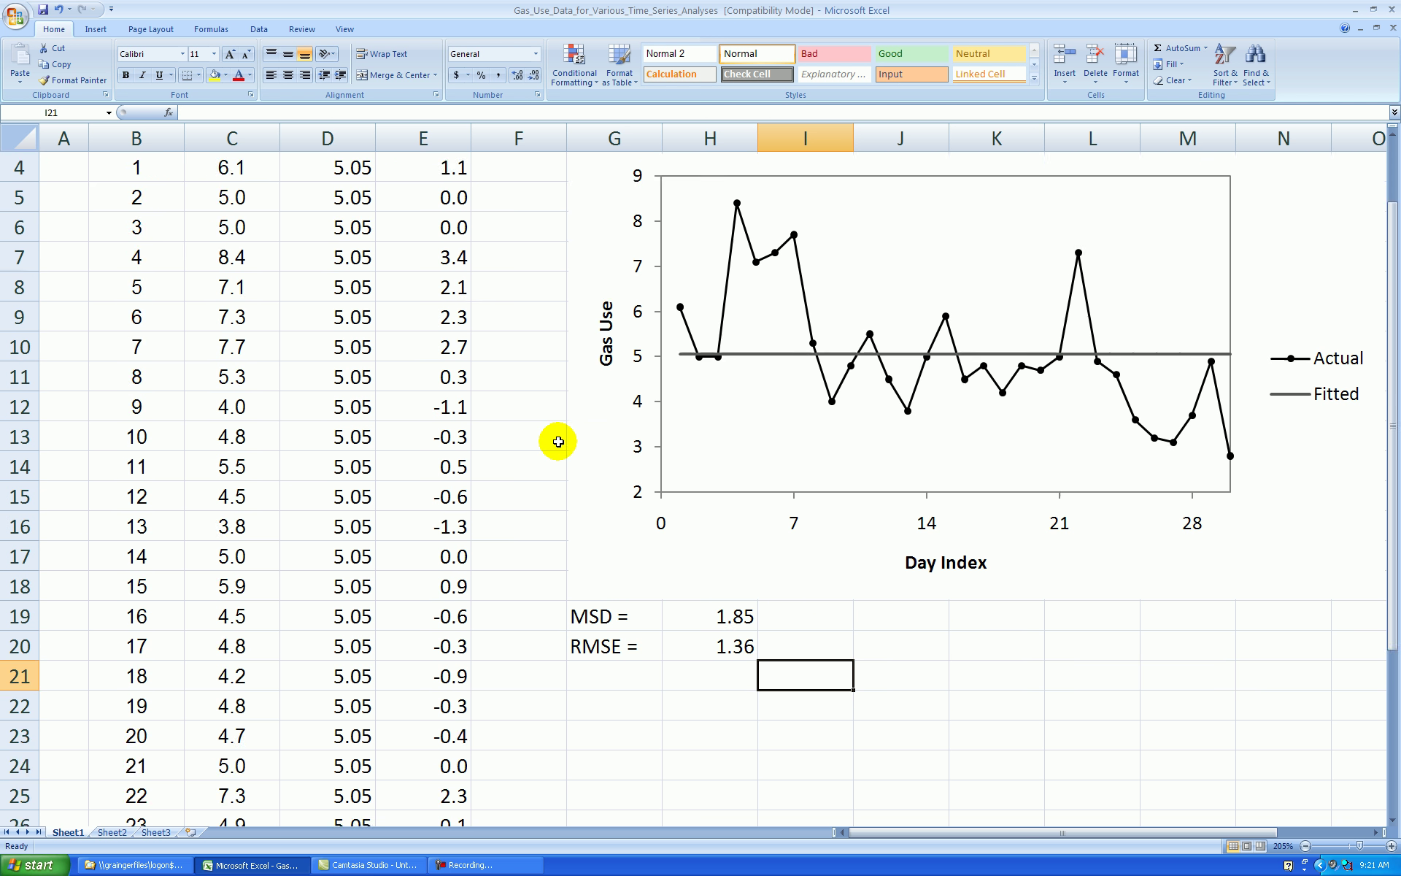
scroll(559, 433, up, 2)
scroll(559, 433, up, 2)
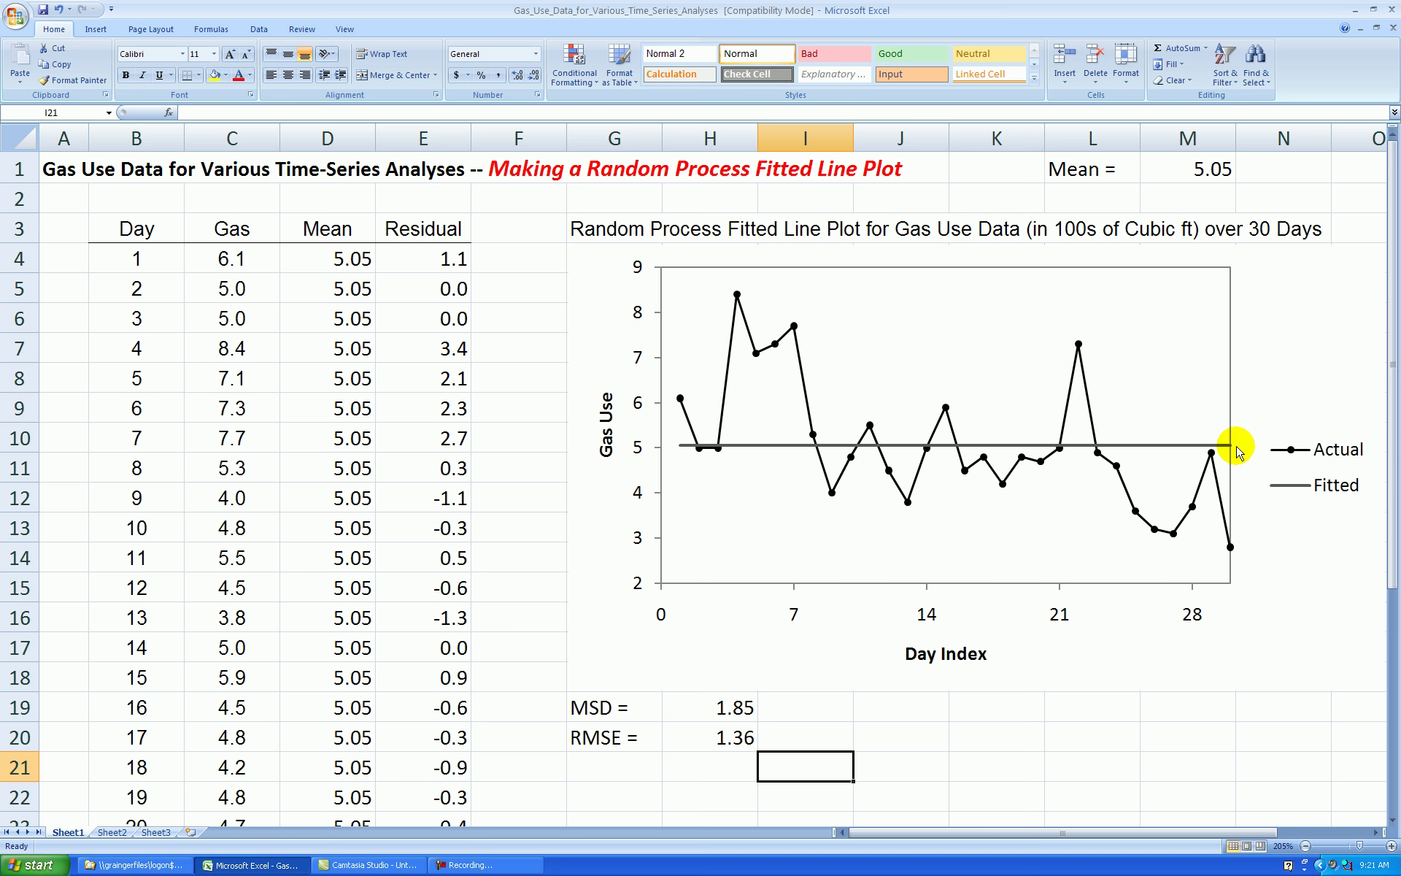
scroll(877, 481, down, 2)
scroll(877, 482, down, 6)
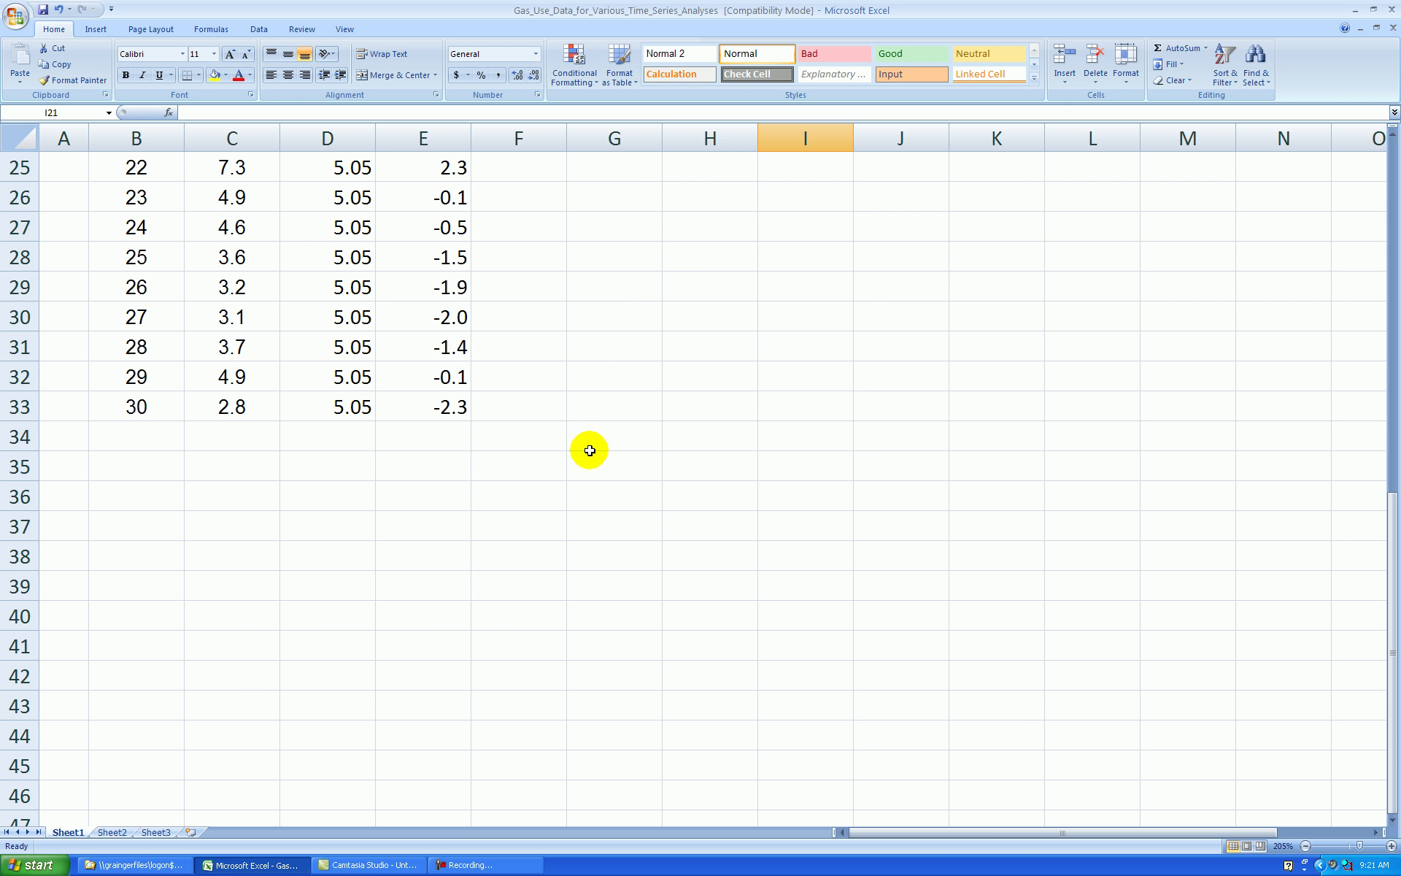
scroll(928, 384, up, 8)
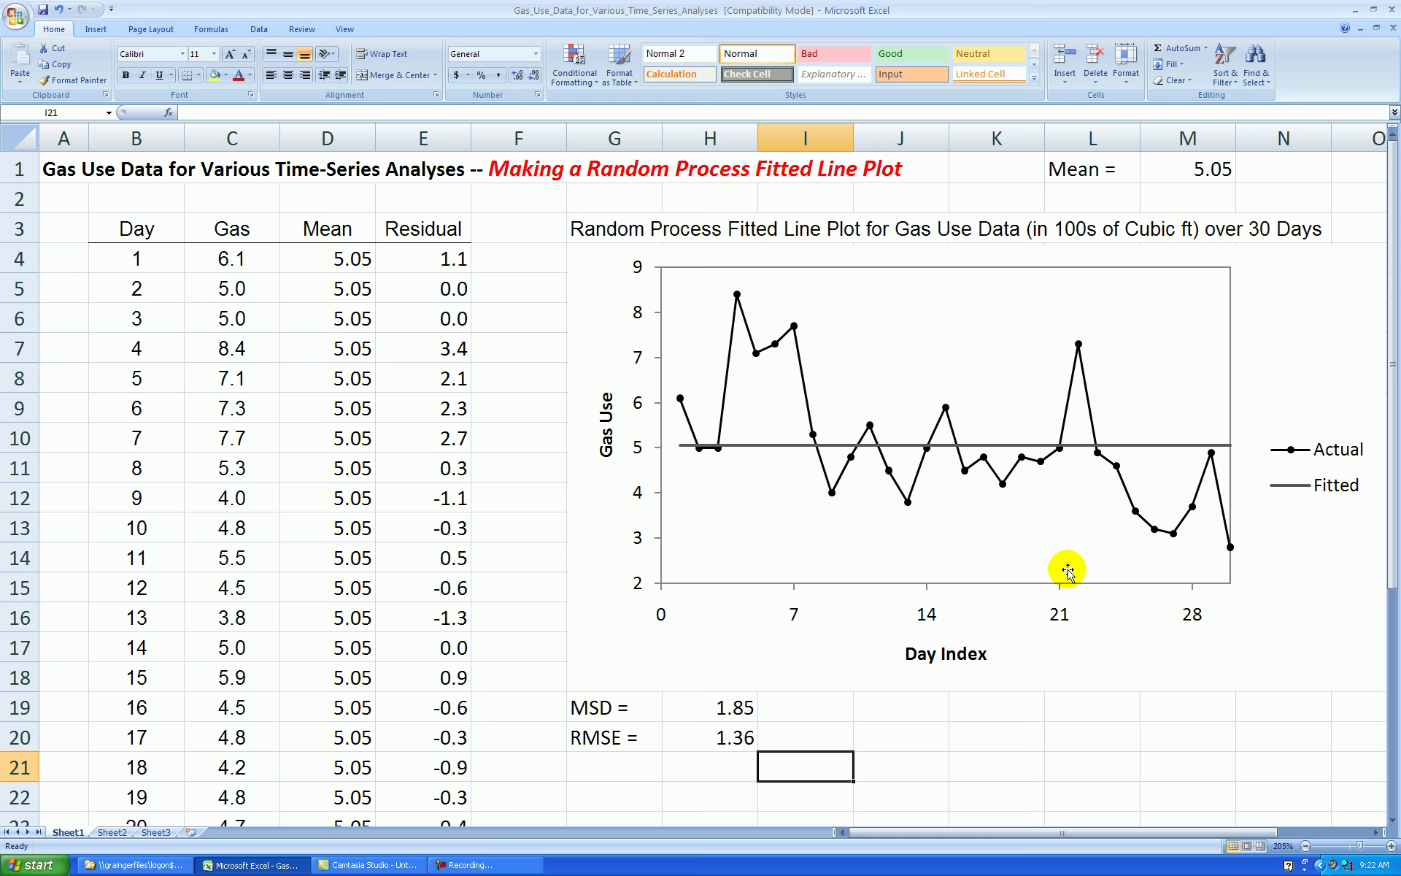
click(65, 163)
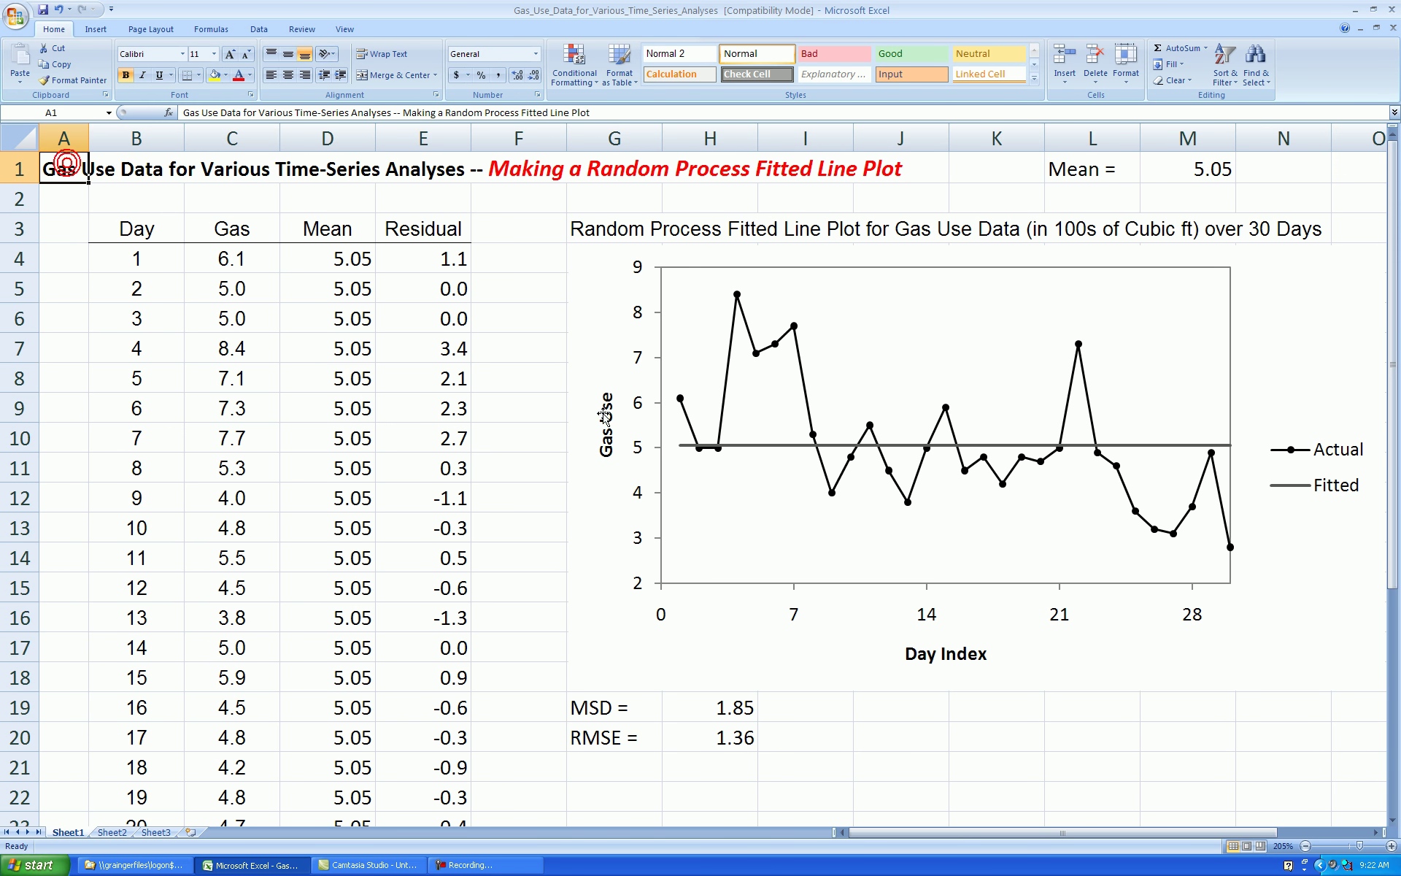